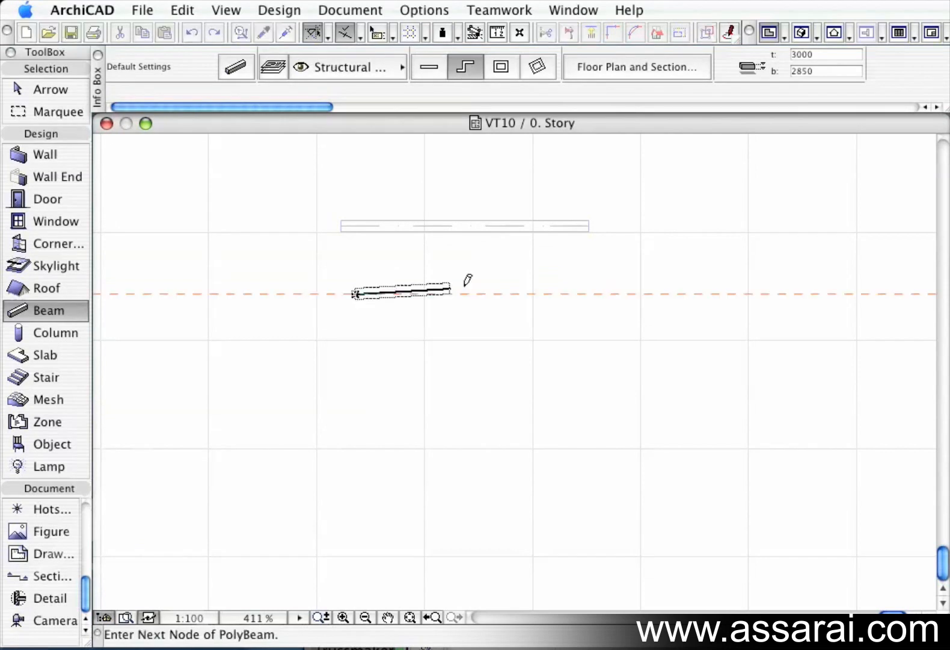
Draw a zigzag polybeam by placing four more nodes and finishing at the last node.
{"action": "left_click", "coordinate": [478, 278]}
{"action": "left_click", "coordinate": [536, 348]}
{"action": "left_click", "coordinate": [700, 274]}
{"action": "left_click", "coordinate": [806, 348]}
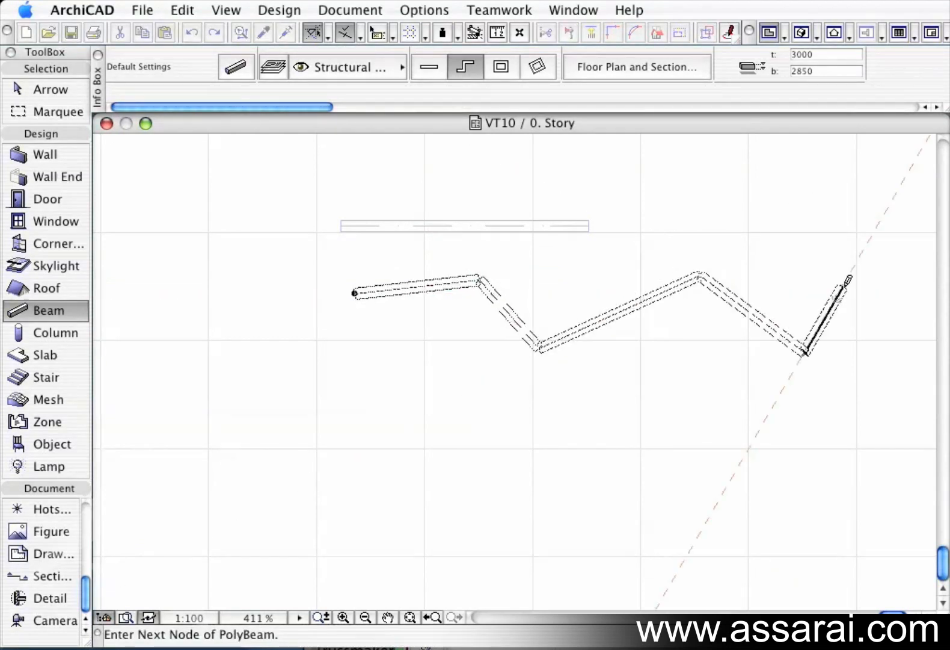
{"action": "double_click", "coordinate": [845, 283]}
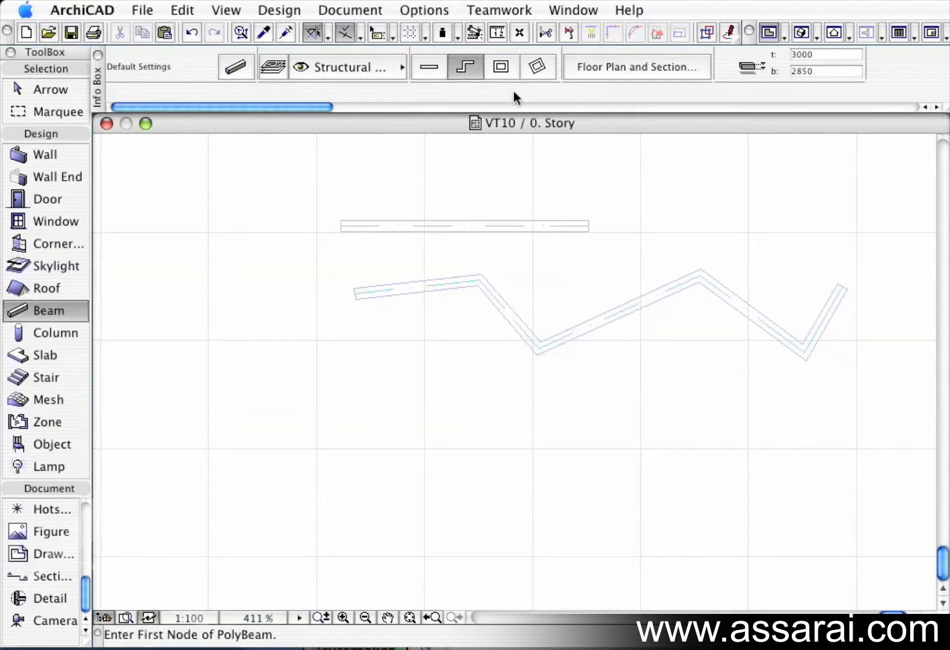
Switch the beam geometry method to single straight beam and undo the last two drawn beams.
{"action": "left_click", "coordinate": [500, 68]}
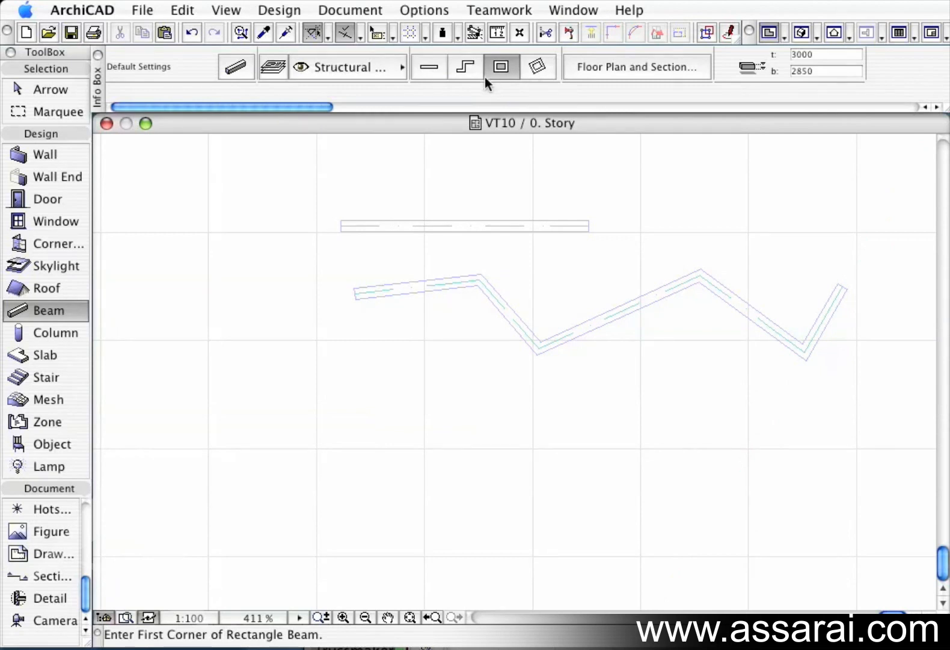
{"action": "left_click", "coordinate": [429, 67]}
{"action": "key", "text": "super+z"}
{"action": "key", "text": "super+z"}
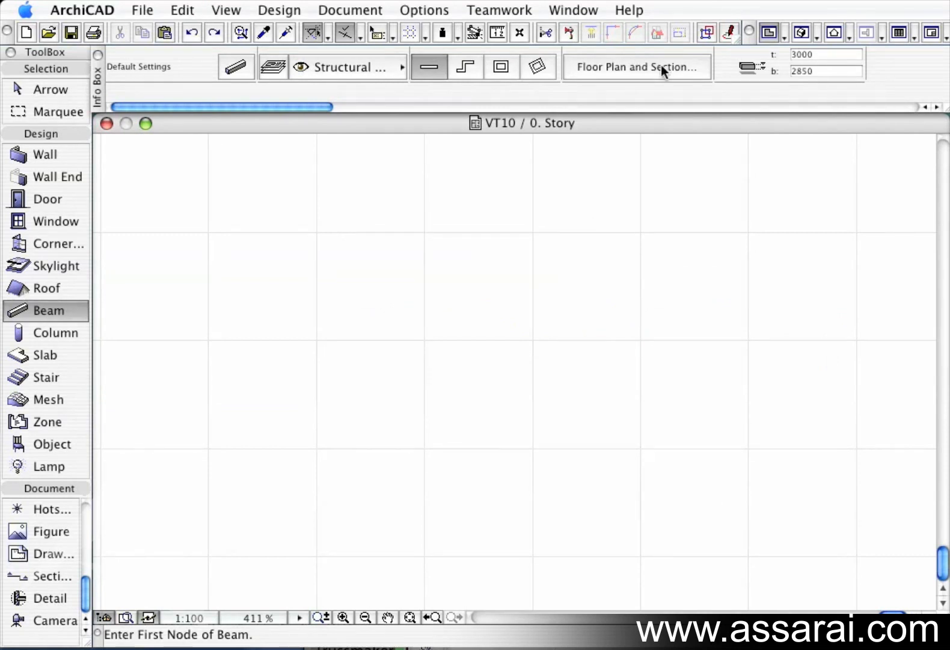
Open the beam default settings and set the beam anchor option to the second, centred reference.
{"action": "left_click", "coordinate": [235, 67]}
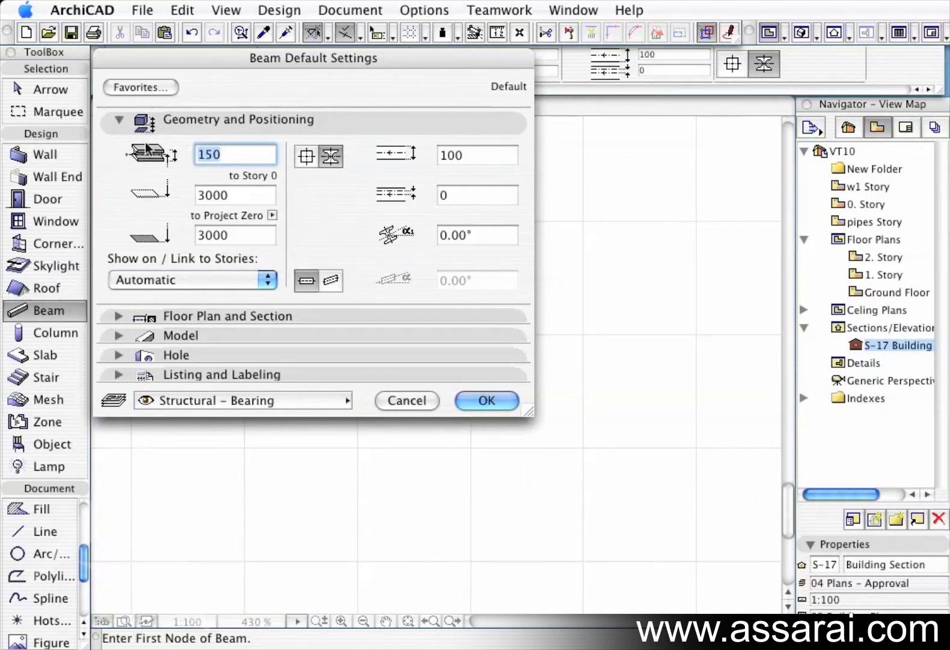
{"action": "left_click", "coordinate": [304, 155]}
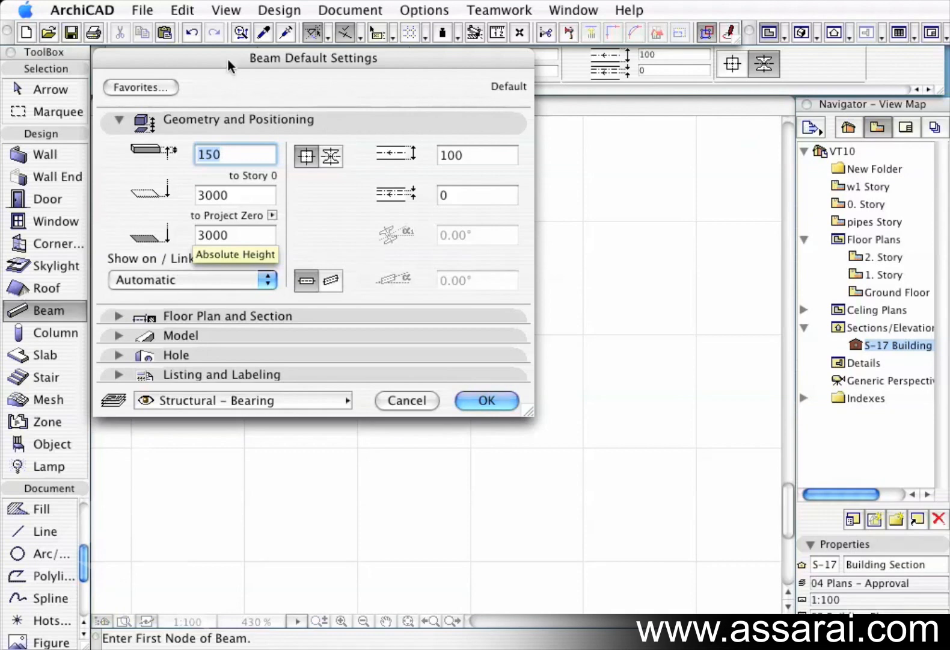
{"action": "left_click_drag", "start_coordinate": [230, 61], "coordinate": [254, 239]}
{"action": "left_click_drag", "start_coordinate": [390, 233], "coordinate": [361, 57]}
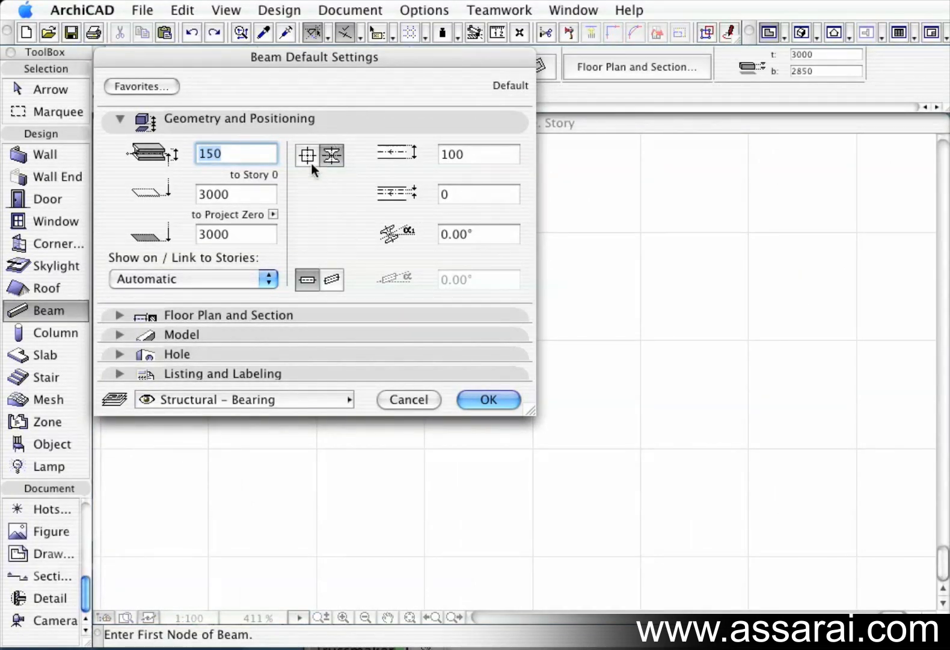
{"action": "left_click", "coordinate": [308, 163]}
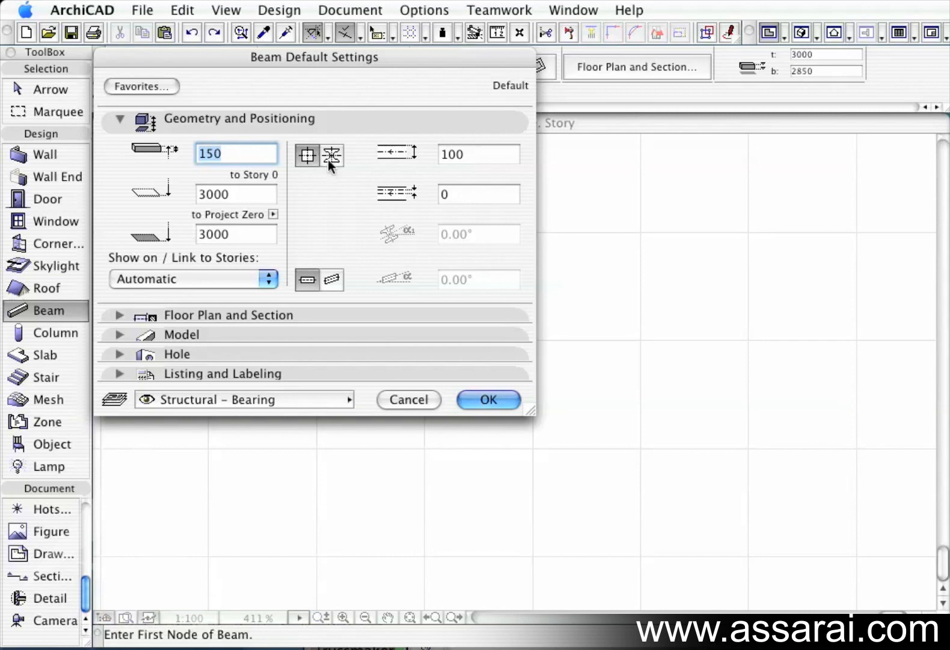
{"action": "left_click", "coordinate": [331, 156]}
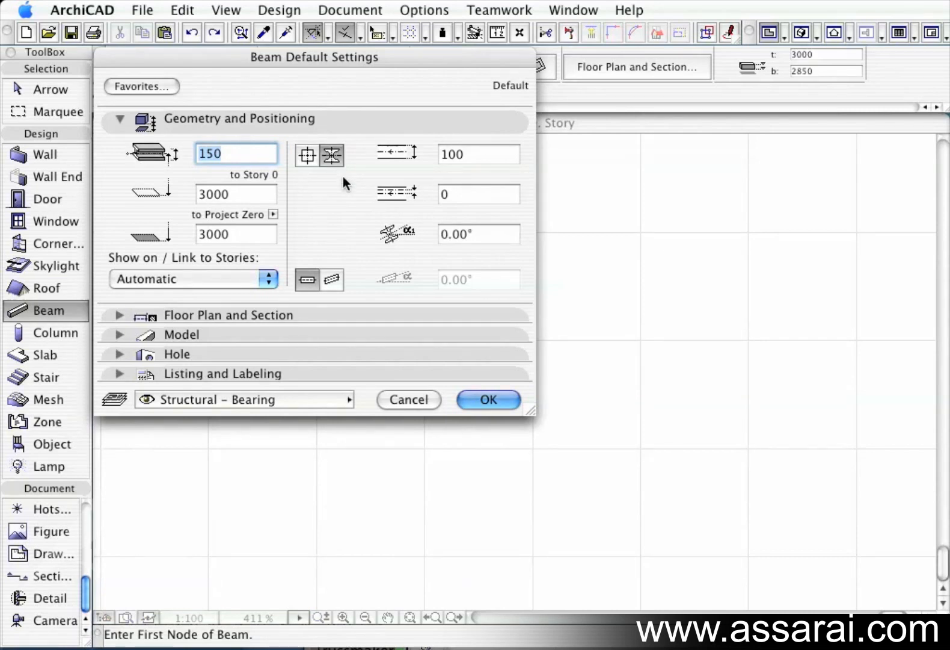
Browse the available beam profiles under Structure in the Floor Plan and Section settings.
{"action": "left_click", "coordinate": [119, 315]}
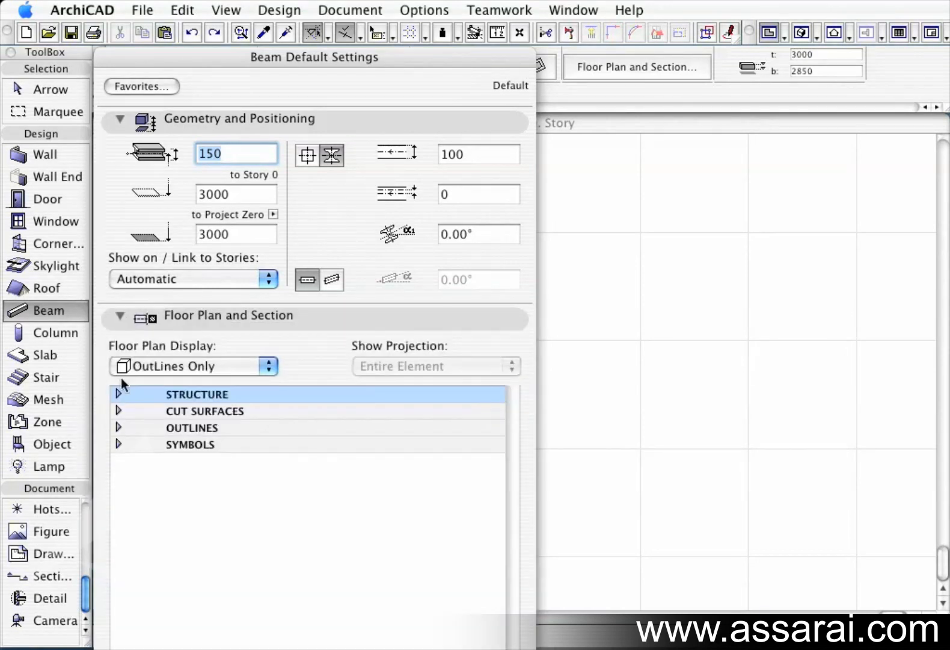
{"action": "left_click", "coordinate": [120, 394]}
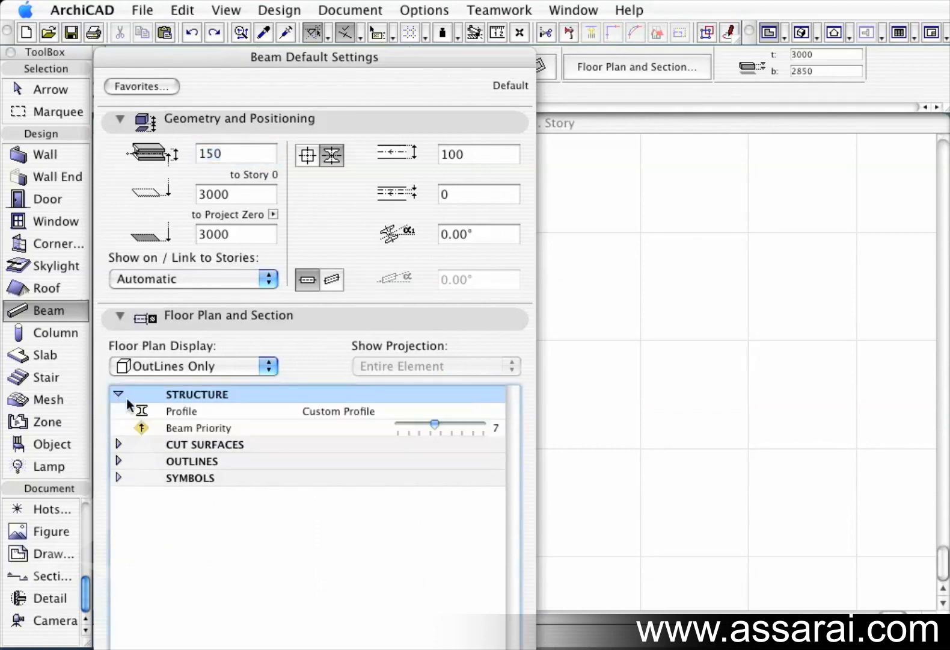
{"action": "left_click", "coordinate": [361, 412]}
{"action": "left_click", "coordinate": [497, 411]}
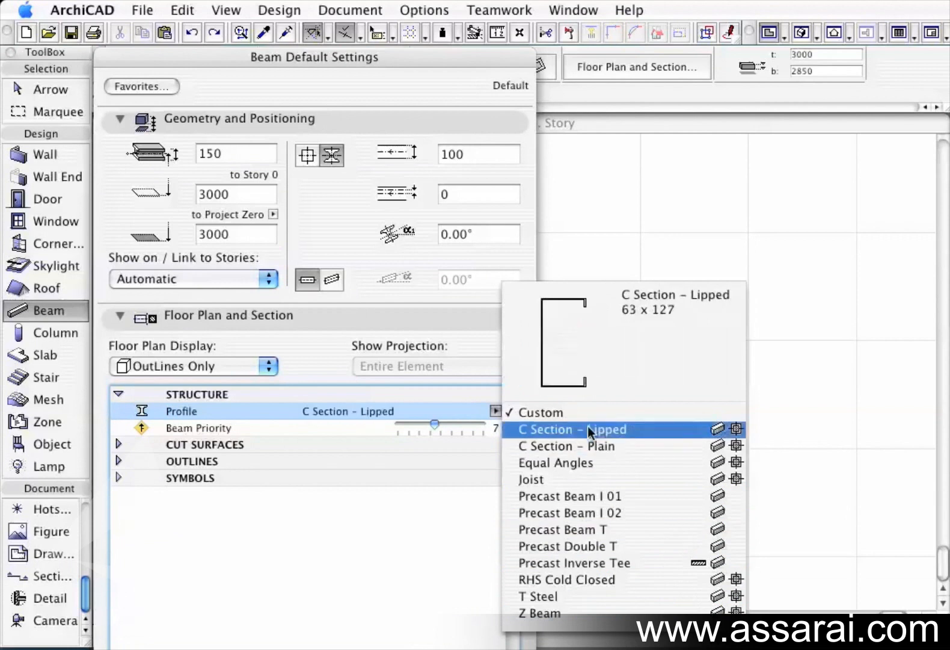
{"action": "left_click", "coordinate": [440, 411]}
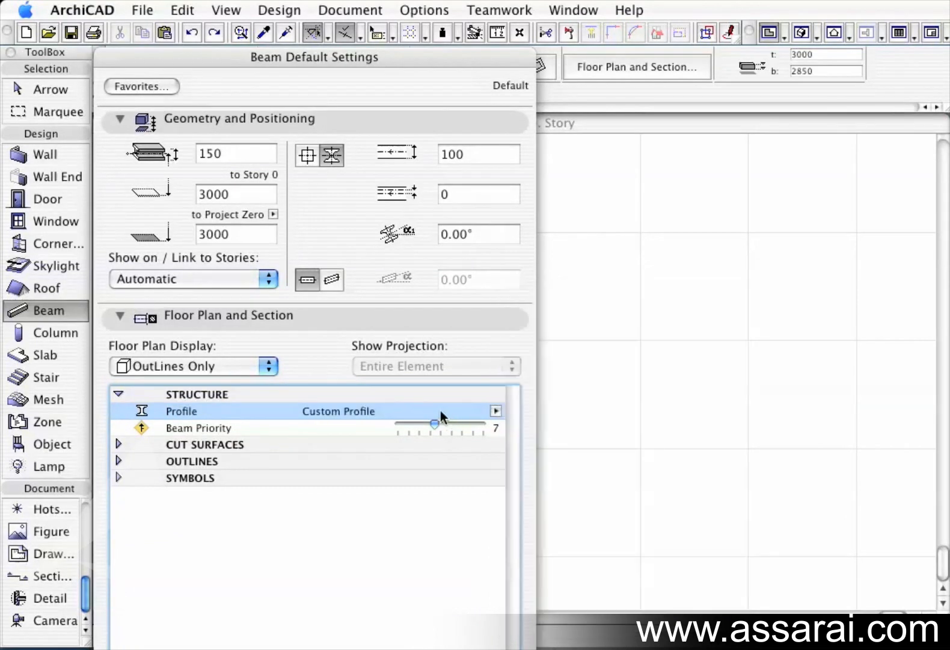
{"action": "left_click", "coordinate": [119, 393]}
{"action": "left_click", "coordinate": [121, 316]}
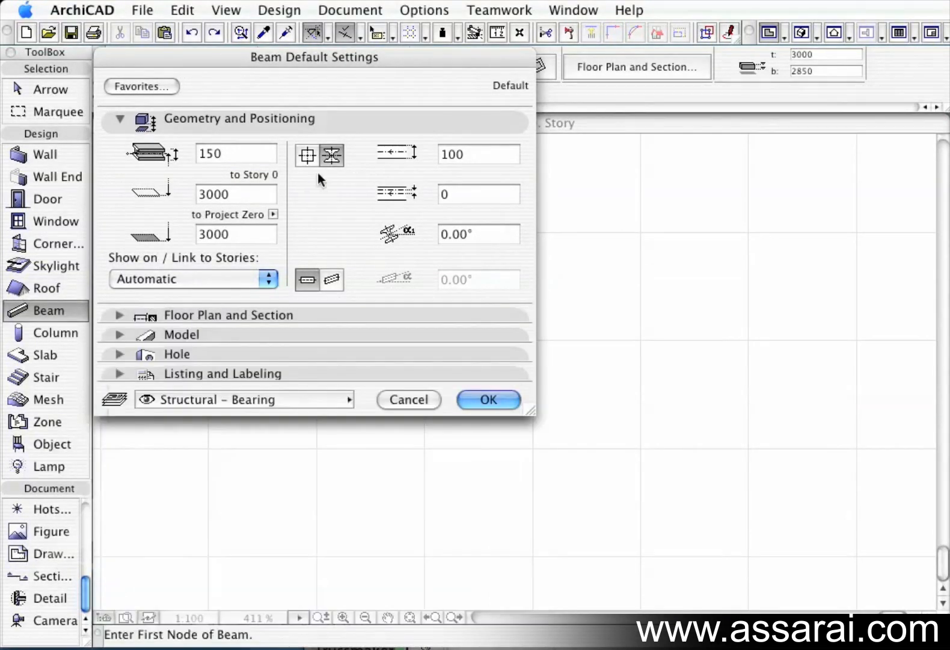
Try the slanted beam option and switch back to a horizontal beam.
{"action": "double_click", "coordinate": [471, 154]}
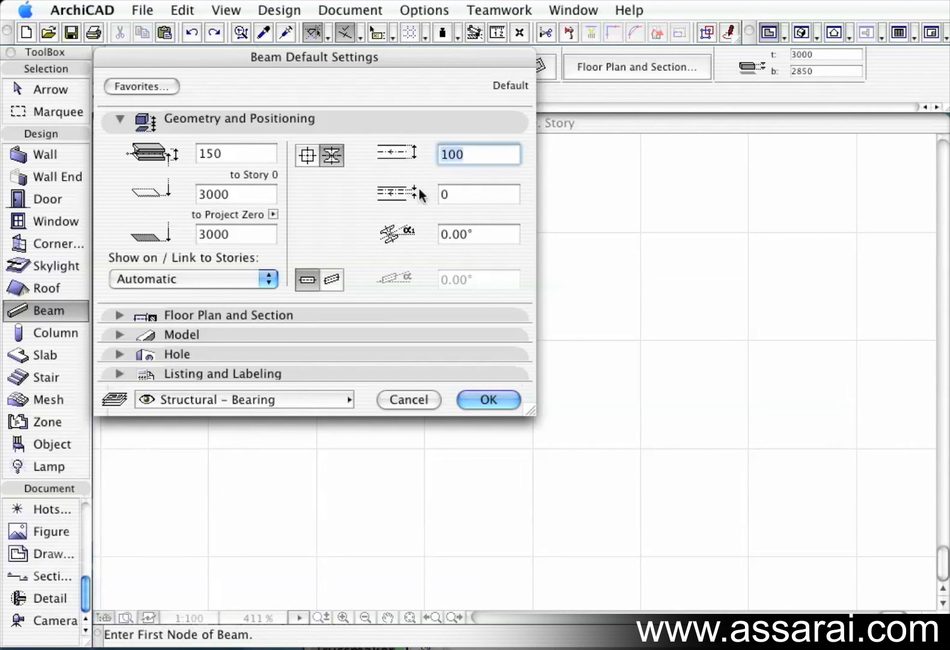
{"action": "double_click", "coordinate": [460, 196]}
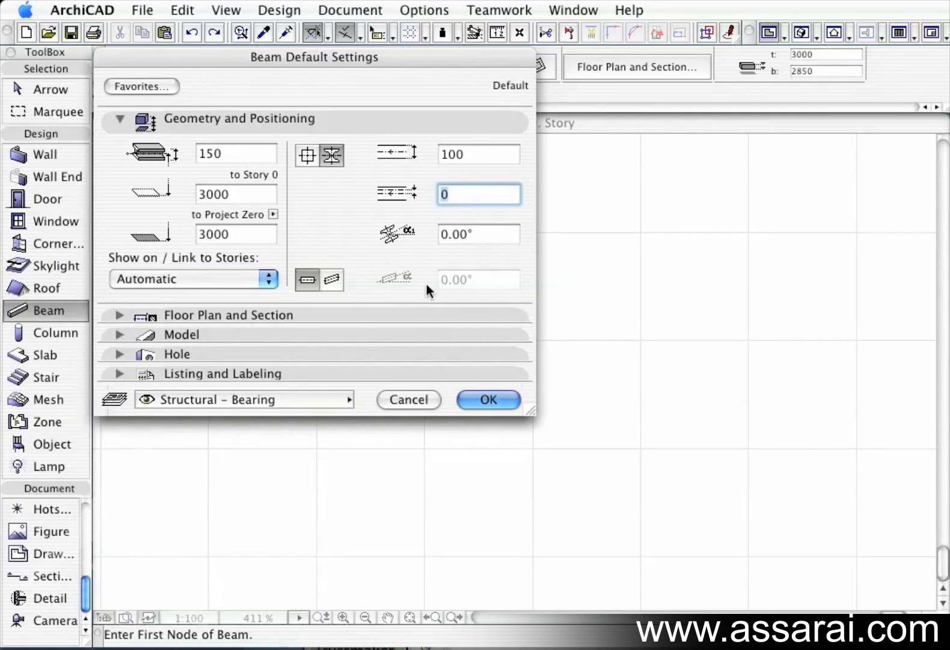
{"action": "left_click", "coordinate": [333, 281]}
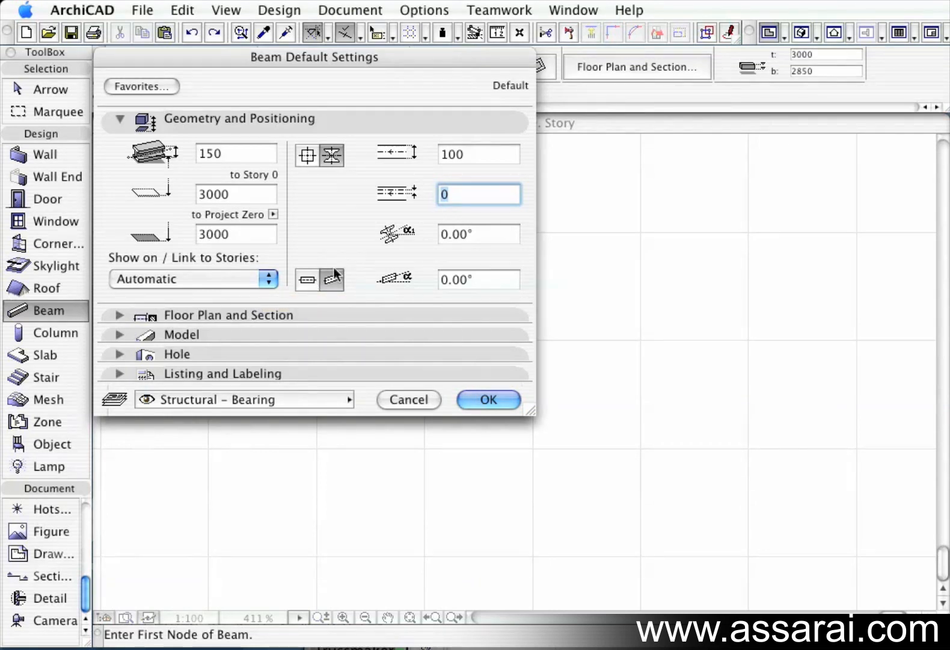
{"action": "left_click", "coordinate": [307, 279]}
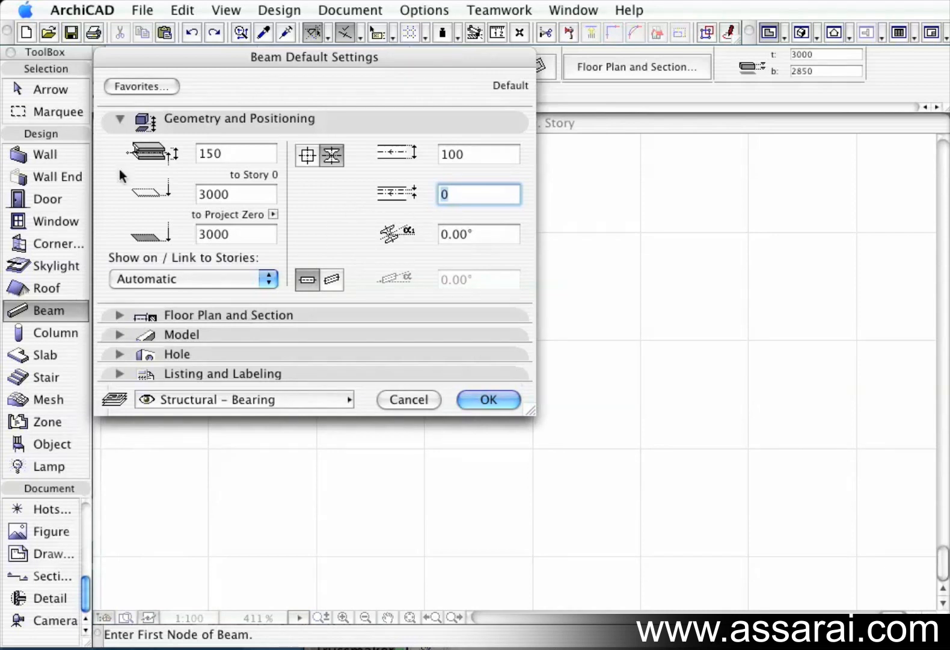
Reopen the Structure profile list to review the Joist and other profile types.
{"action": "left_click", "coordinate": [119, 316]}
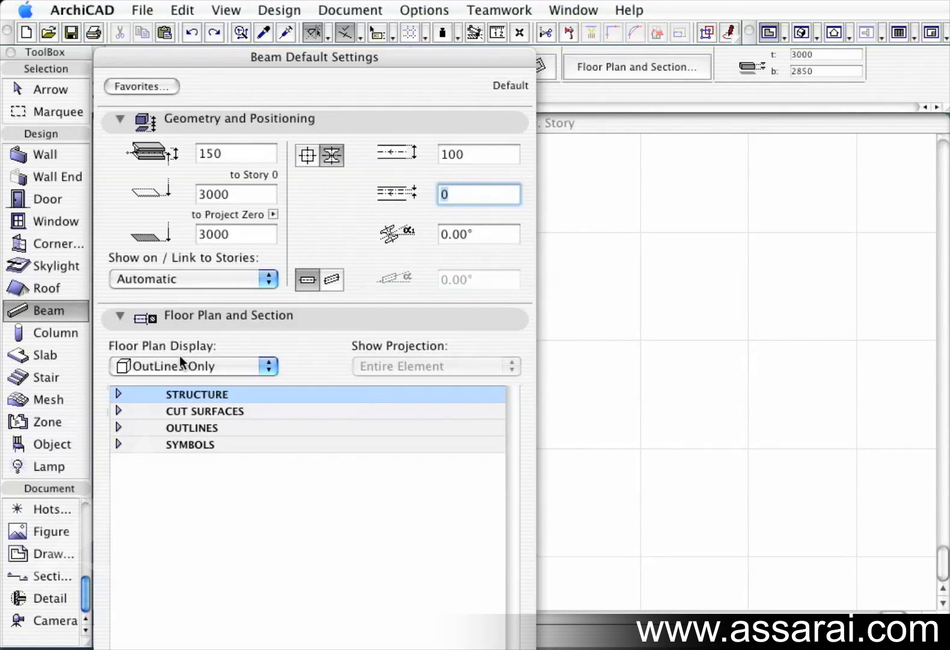
{"action": "left_click", "coordinate": [119, 393]}
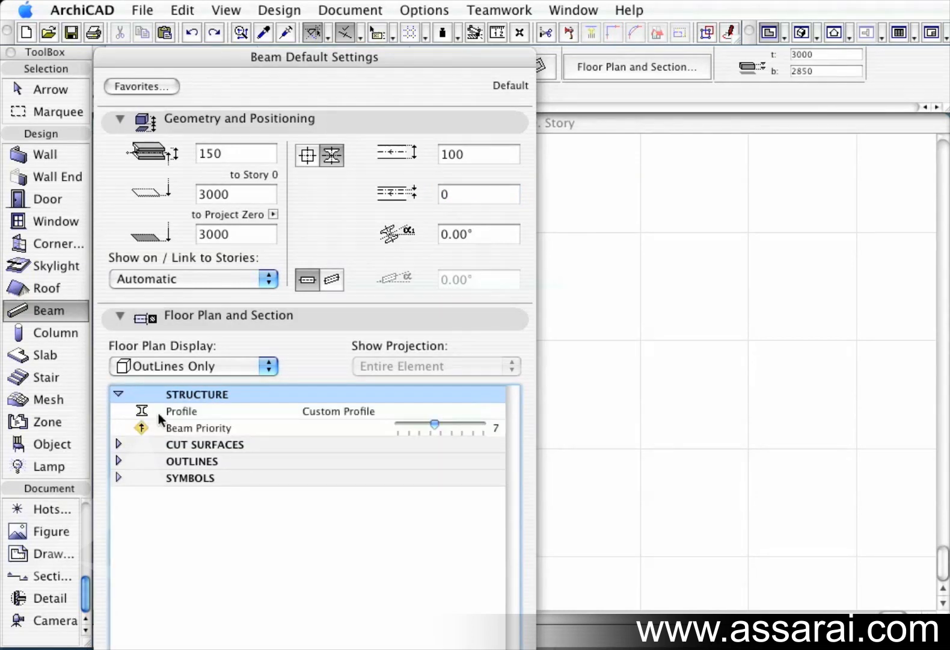
{"action": "left_click", "coordinate": [162, 412]}
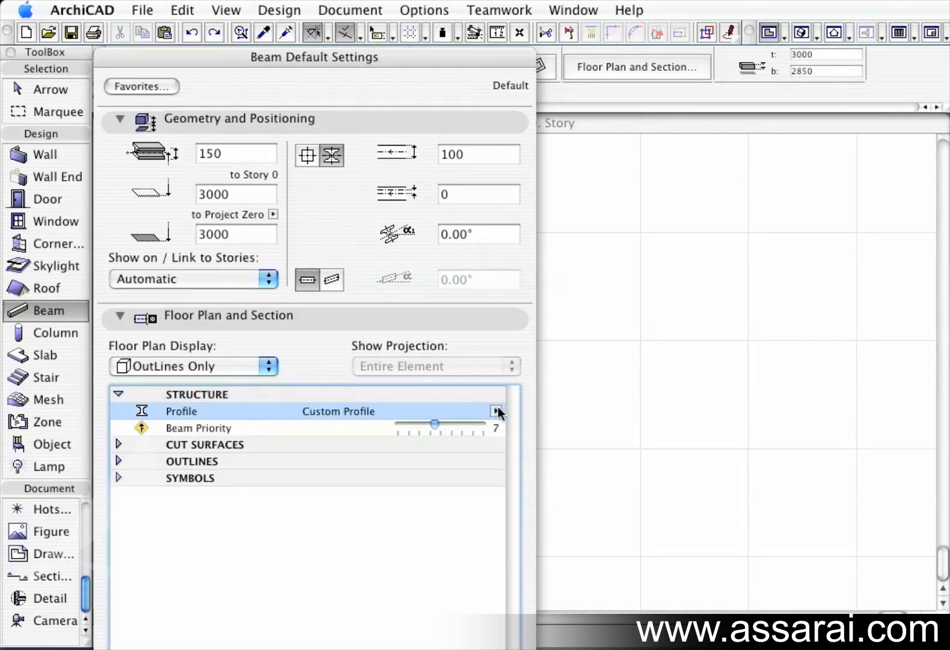
{"action": "left_click", "coordinate": [496, 411]}
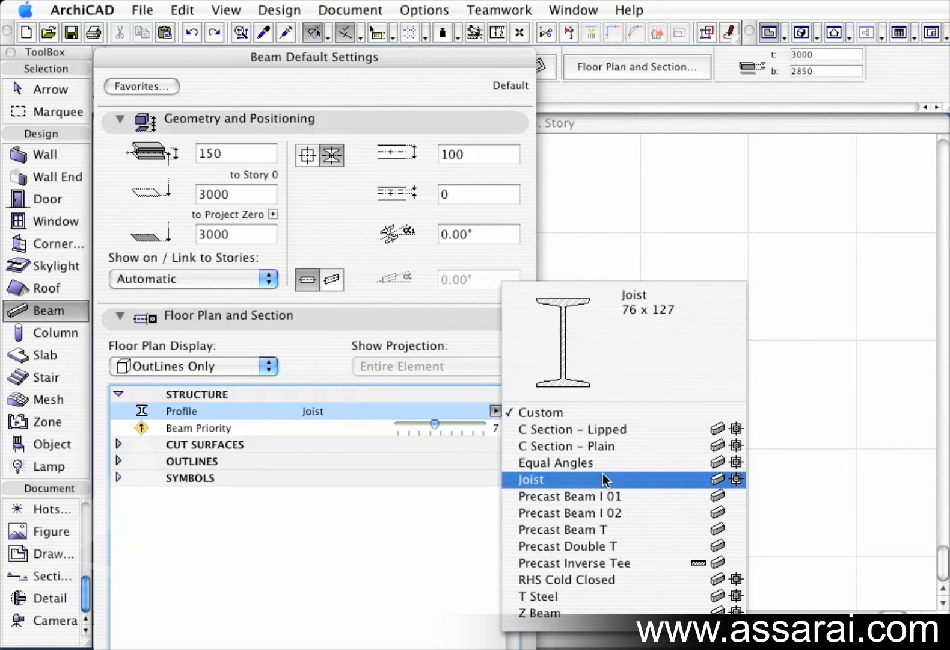
{"action": "left_click", "coordinate": [483, 161]}
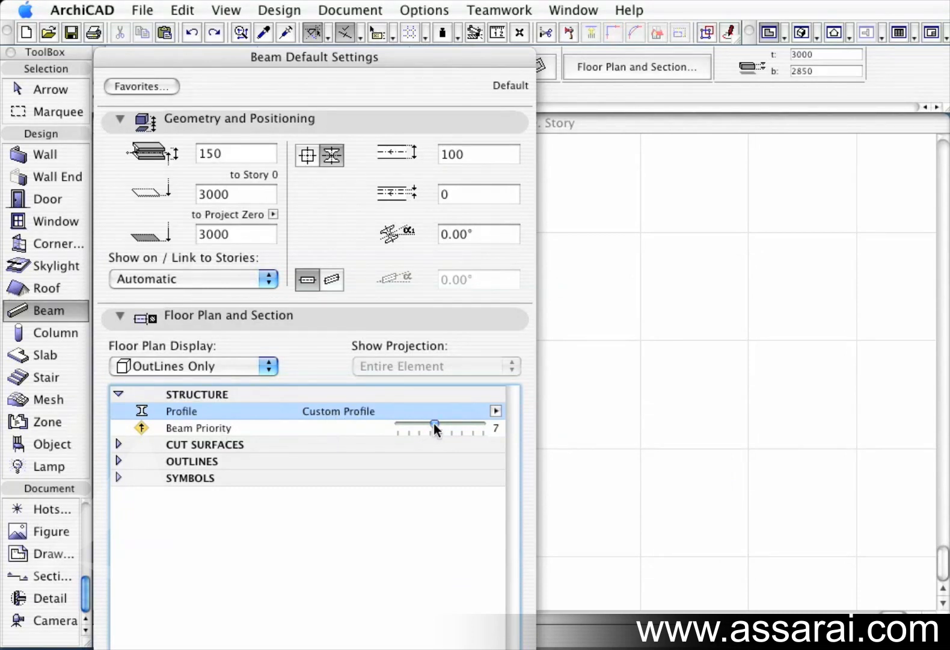
Adjust the Beam Priority slider in the Structure settings.
{"action": "mouse_move", "coordinate": [439, 423]}
{"action": "left_mouse_down"}
{"action": "mouse_move", "coordinate": [454, 423]}
{"action": "mouse_move", "coordinate": [430, 422]}
{"action": "left_mouse_up"}
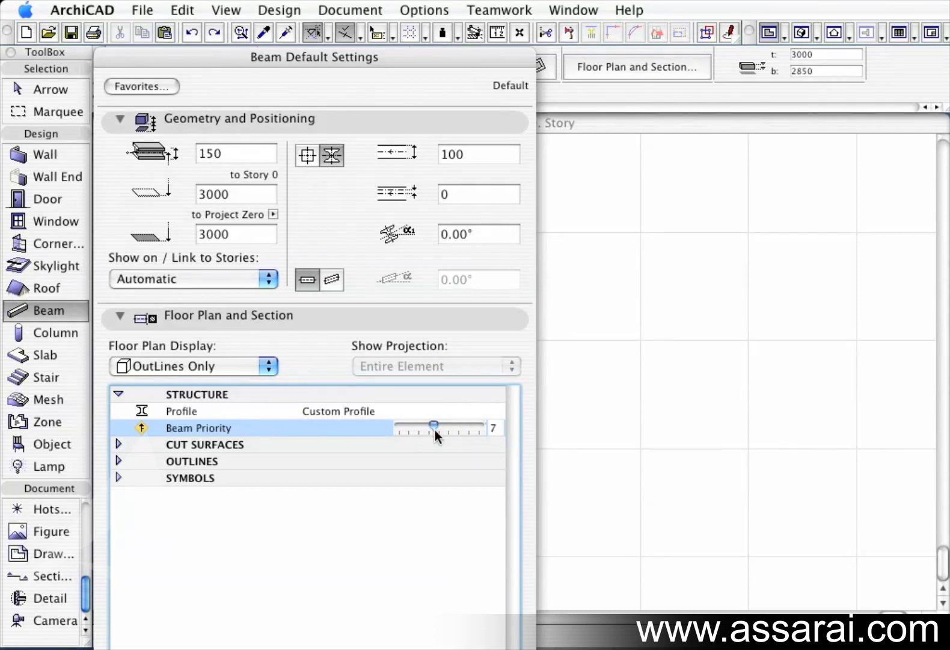
{"action": "left_click", "coordinate": [443, 423]}
{"action": "left_click", "coordinate": [455, 423]}
{"action": "left_click", "coordinate": [443, 422]}
{"action": "left_click", "coordinate": [436, 423]}
Expand the Cut Surfaces pen settings and accept the beam default settings.
{"action": "left_click", "coordinate": [119, 394]}
{"action": "left_click", "coordinate": [118, 410]}
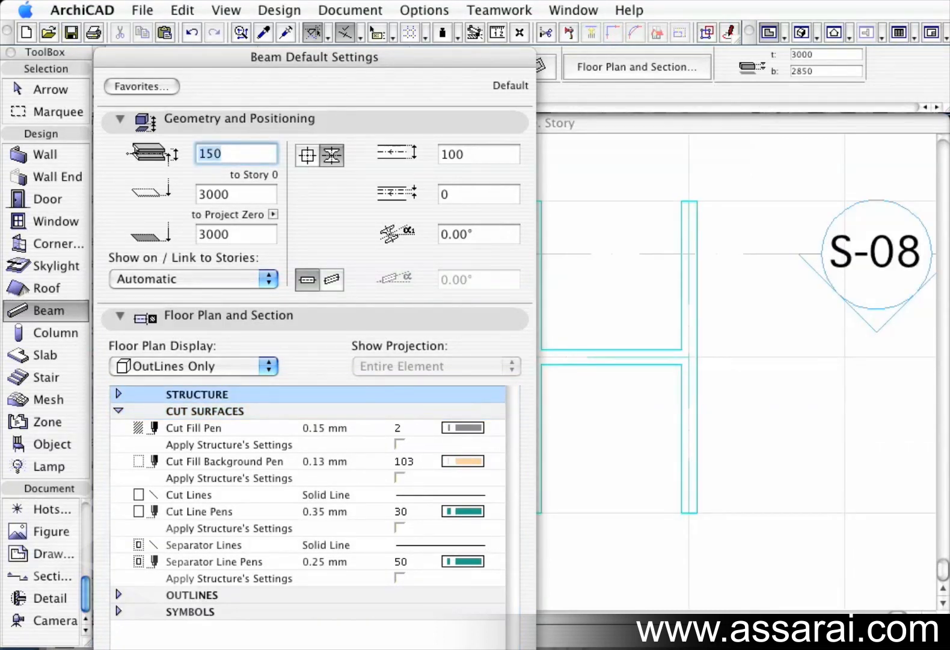
{"action": "key", "text": "Return"}
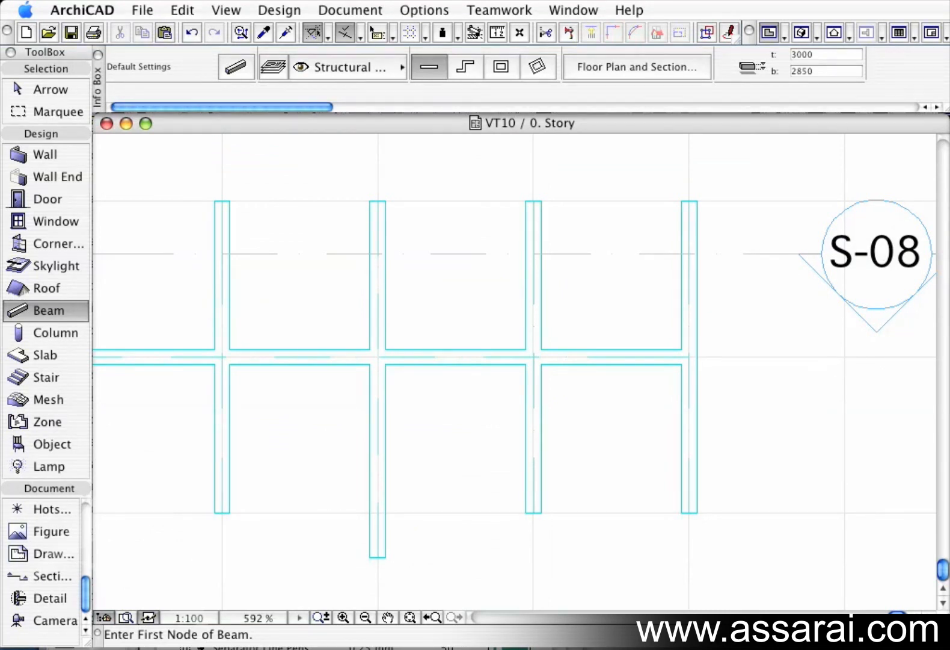
Open the S-08 building section to view the beams, then close the section window.
{"action": "key", "text": "F6"}
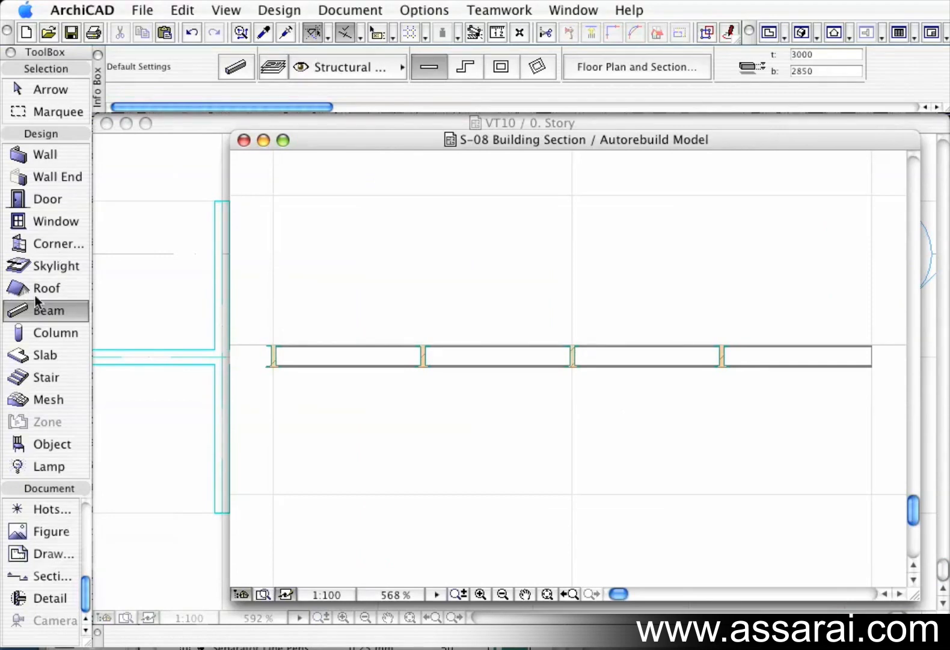
{"action": "double_click", "coordinate": [24, 310]}
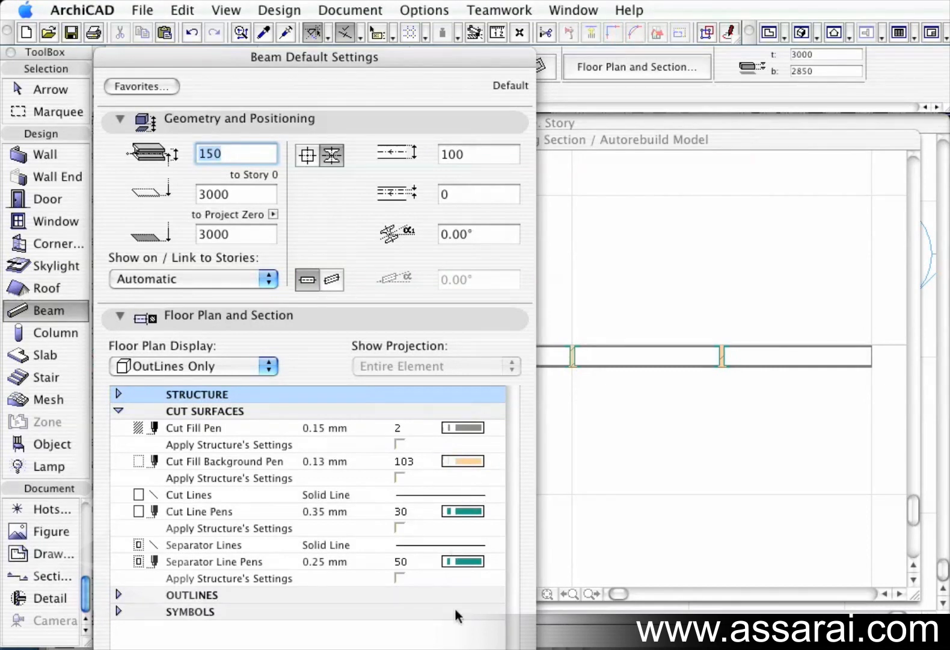
{"action": "key", "text": "Return"}
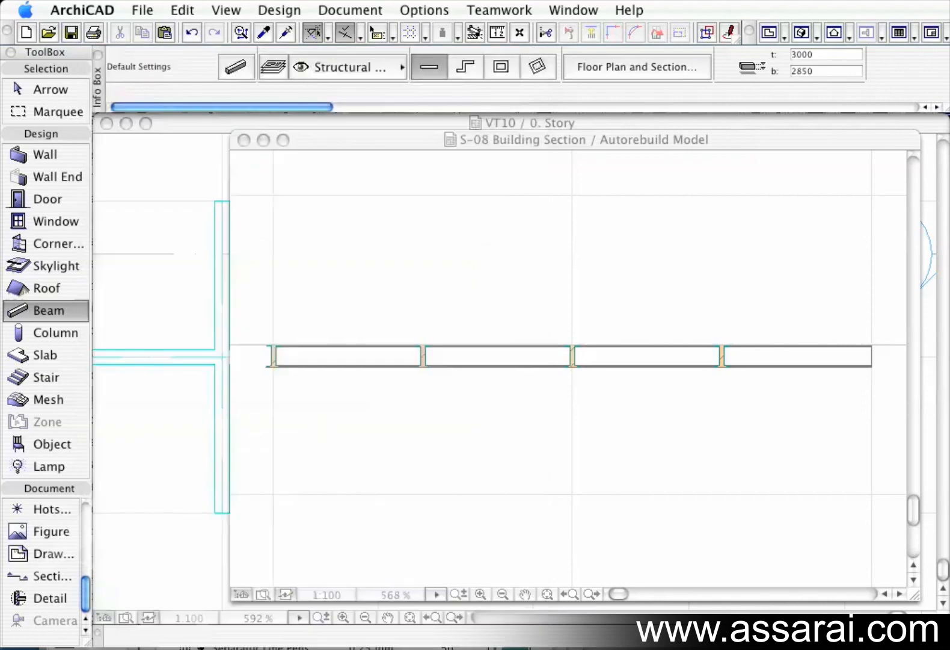
{"action": "left_click", "coordinate": [243, 140]}
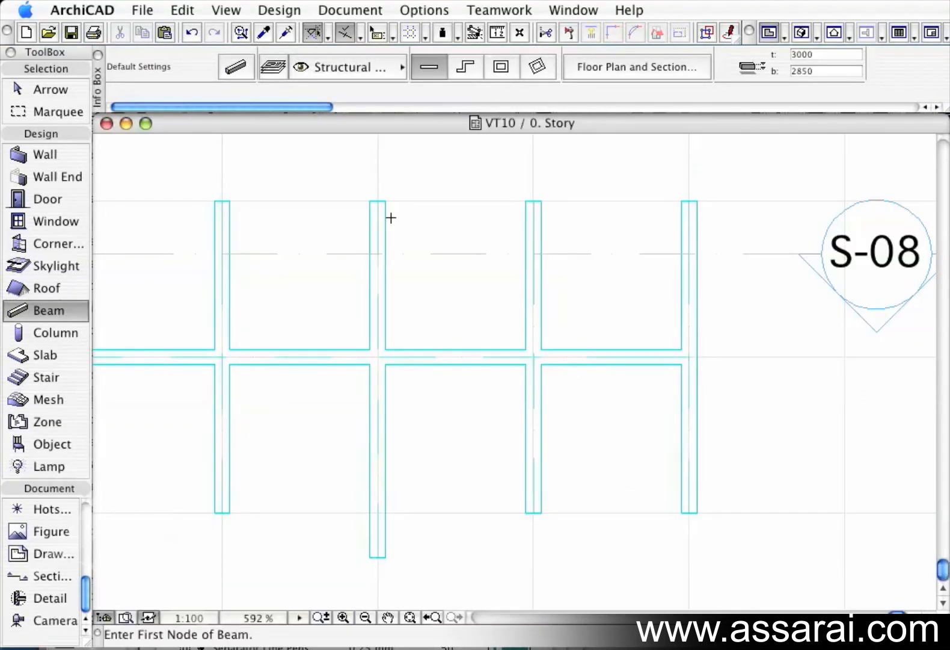
Reopen the beam default settings to compare the two anchor options and expand the Outlines pen settings.
{"action": "double_click", "coordinate": [67, 310]}
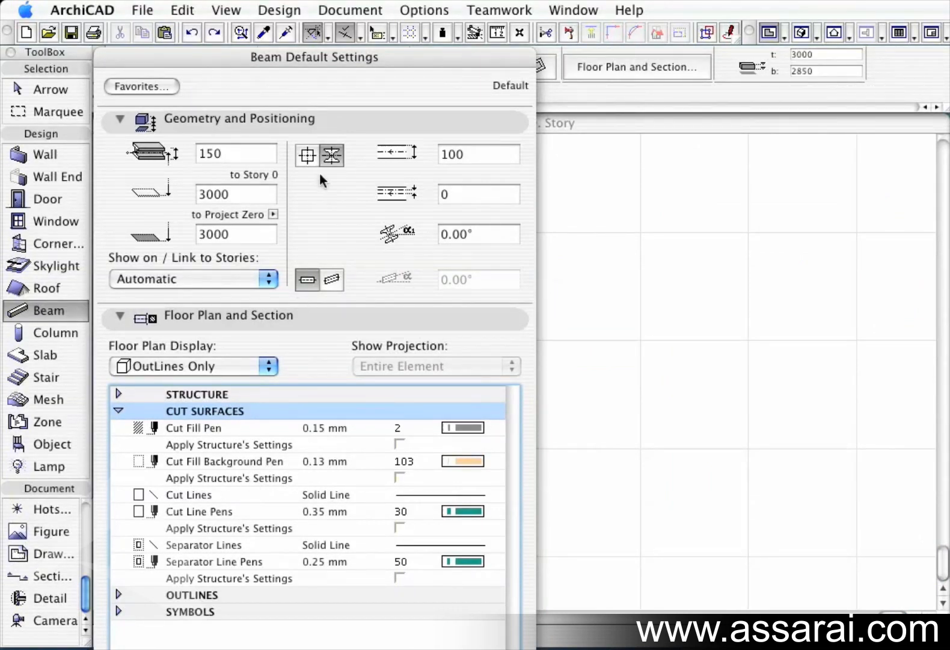
{"action": "left_click", "coordinate": [307, 155]}
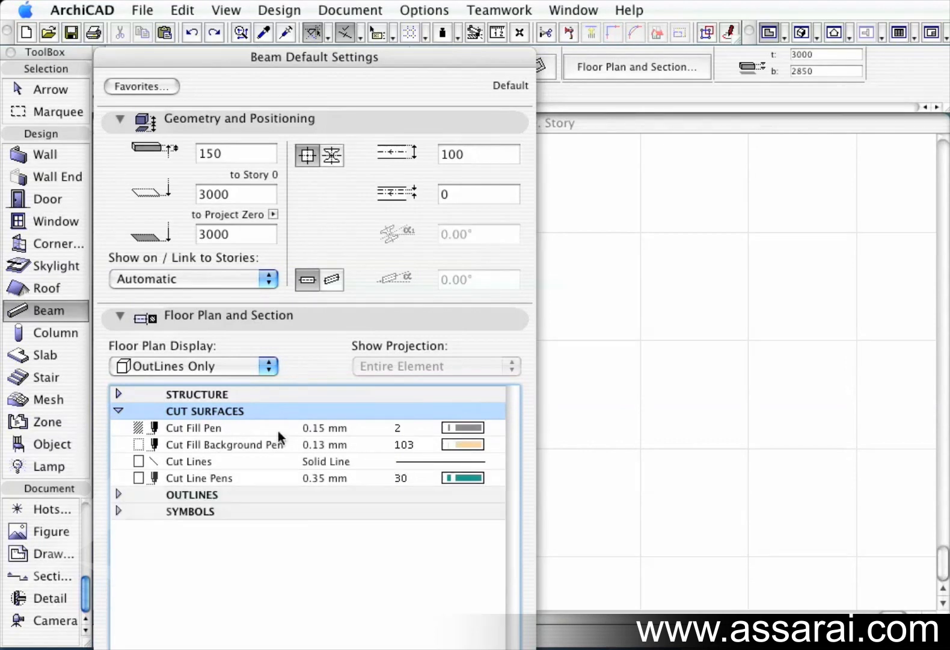
{"action": "left_click", "coordinate": [332, 154]}
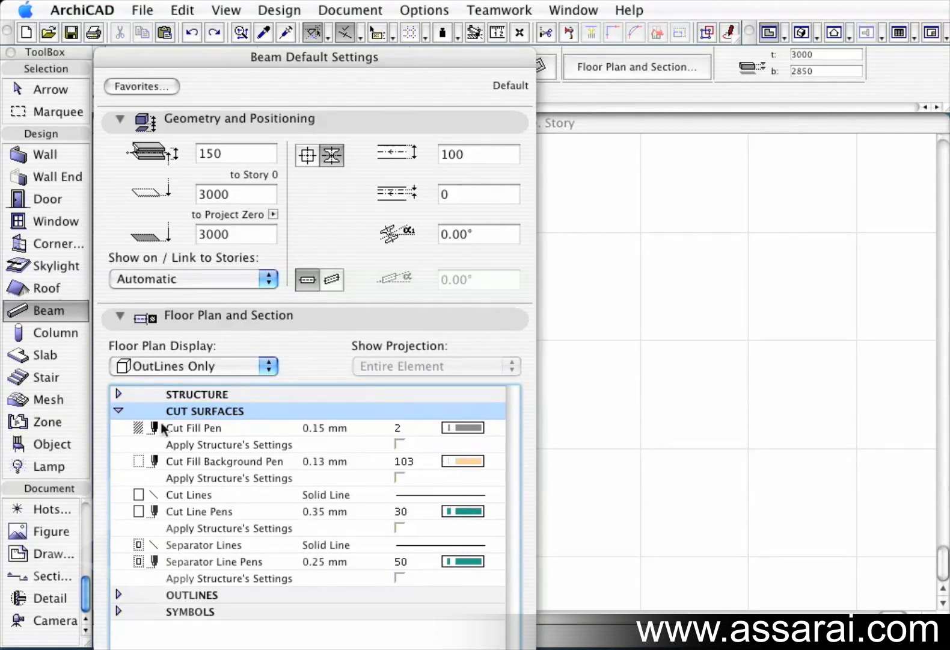
{"action": "left_click", "coordinate": [117, 411]}
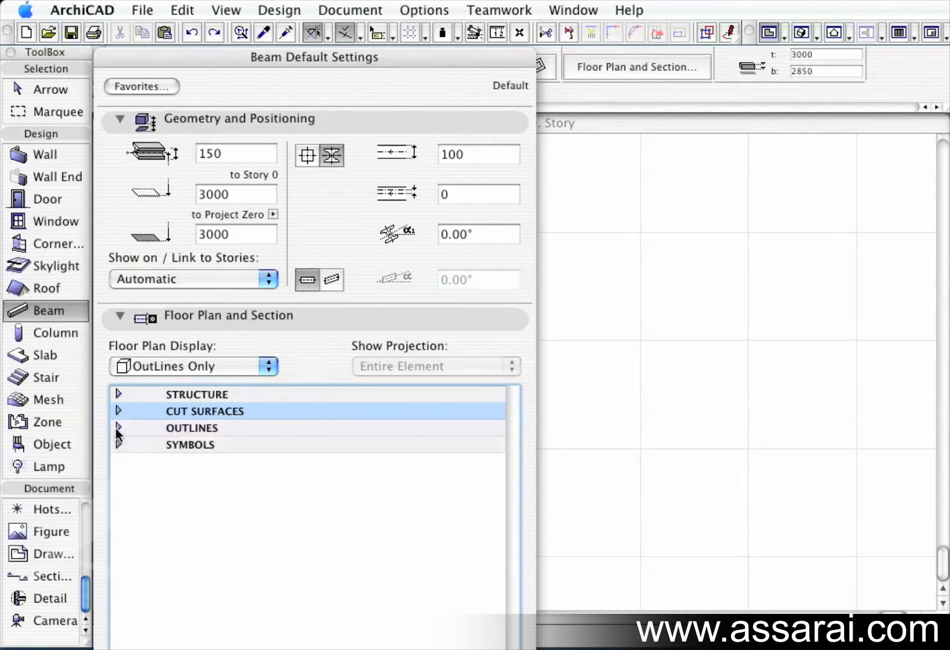
{"action": "left_click", "coordinate": [117, 427]}
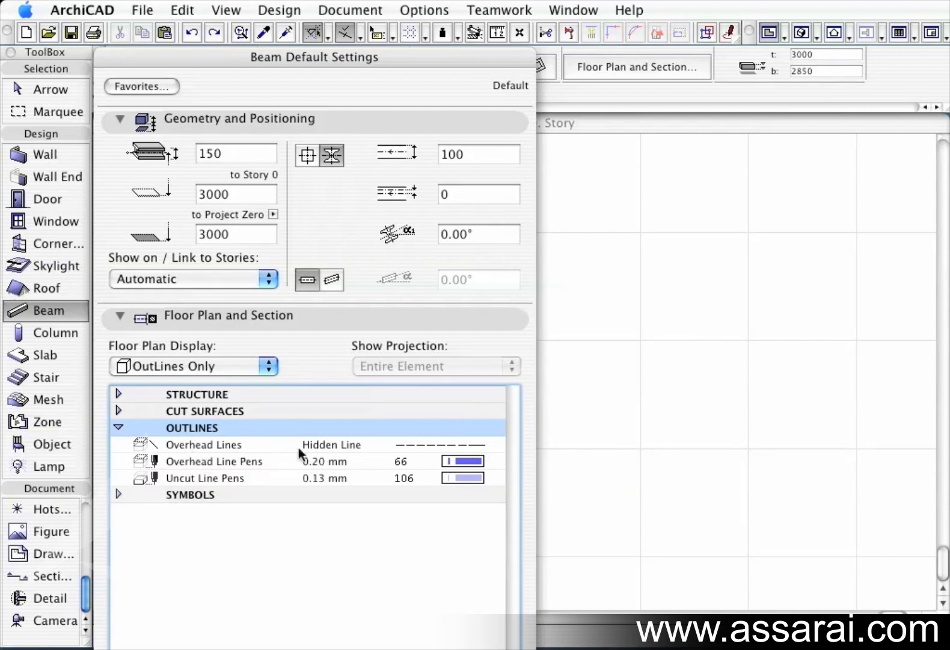
Inspect the Overhead Lines line type options and expand the Symbols display settings.
{"action": "left_click", "coordinate": [430, 446]}
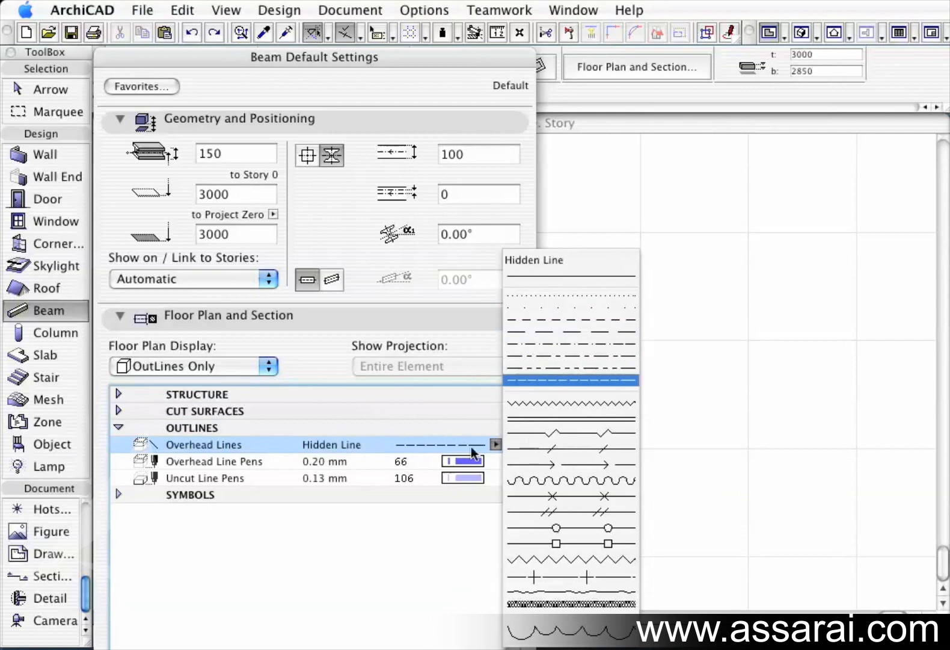
{"action": "left_click", "coordinate": [430, 446]}
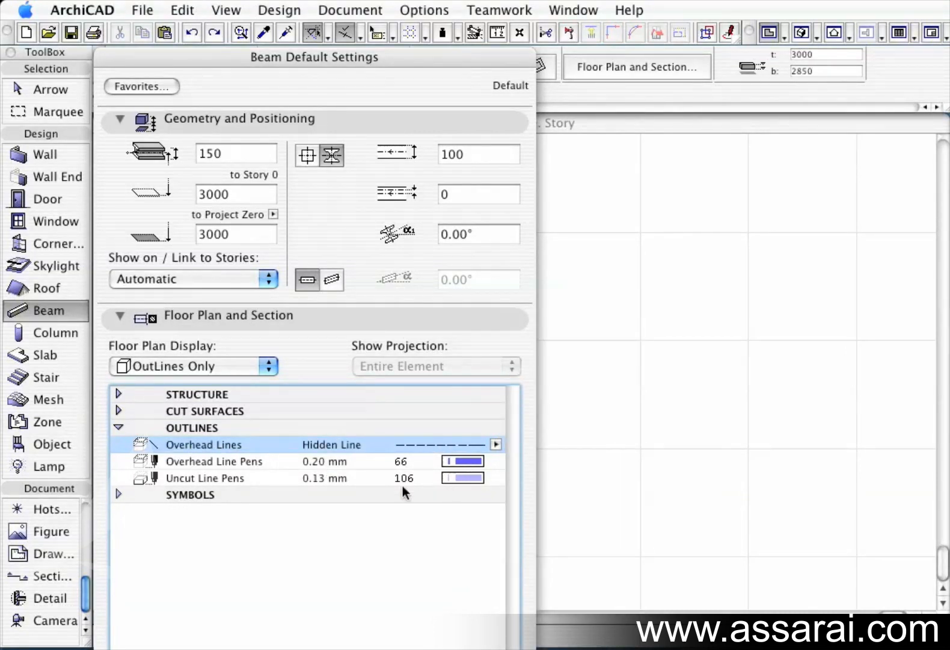
{"action": "left_click", "coordinate": [118, 427]}
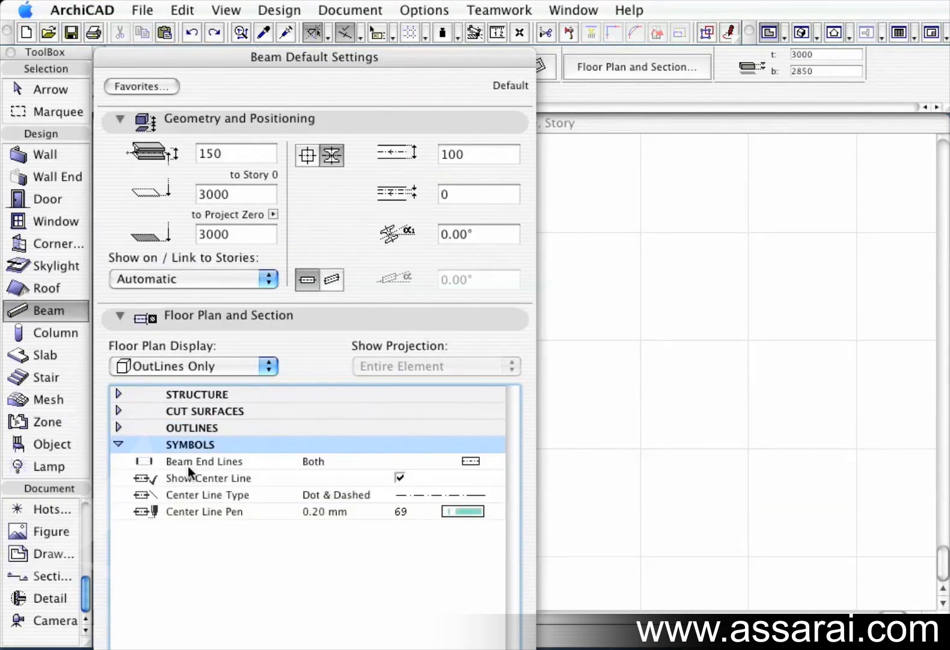
Review the Beam End Lines options and toggle Show Center Line off and back on.
{"action": "left_click", "coordinate": [481, 460]}
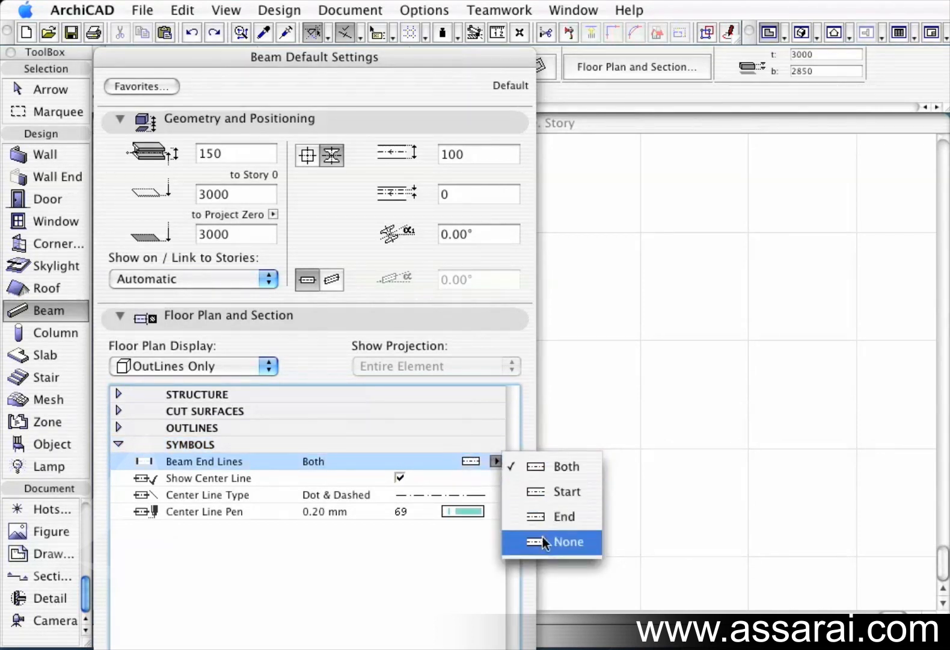
{"action": "left_click", "coordinate": [431, 459]}
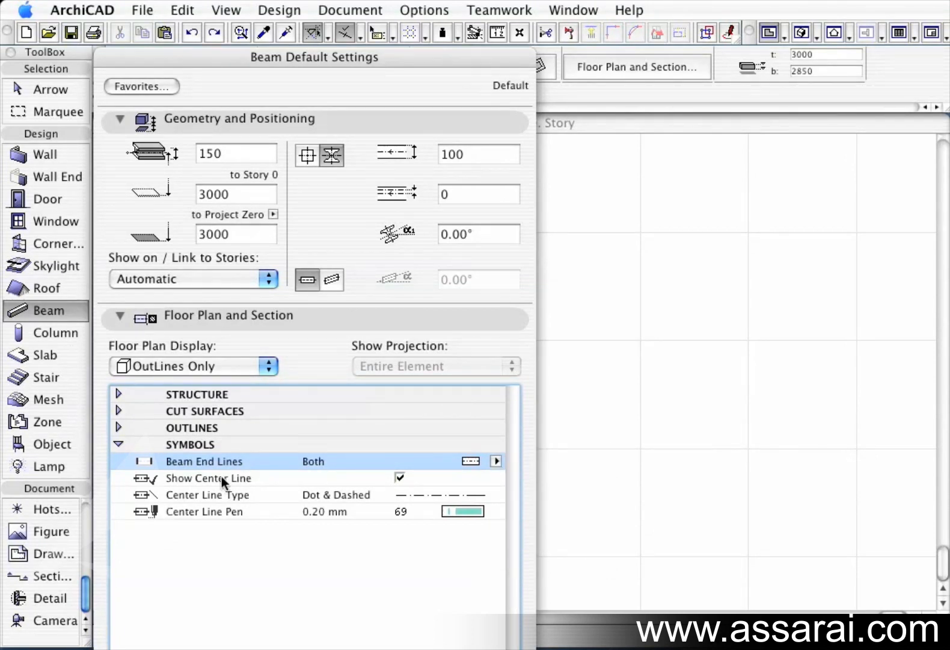
{"action": "left_click", "coordinate": [399, 477]}
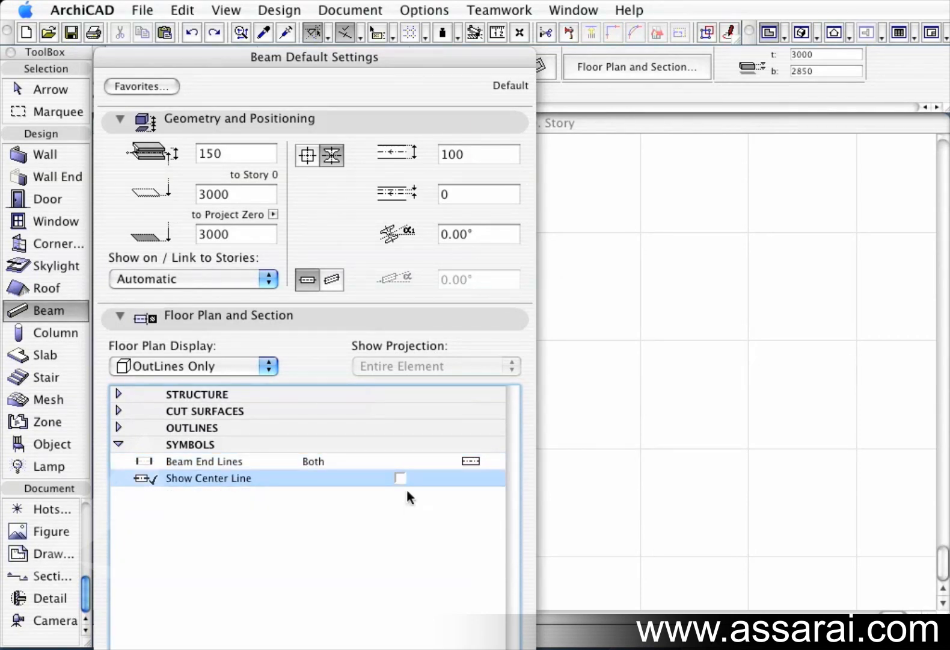
{"action": "left_click", "coordinate": [401, 478]}
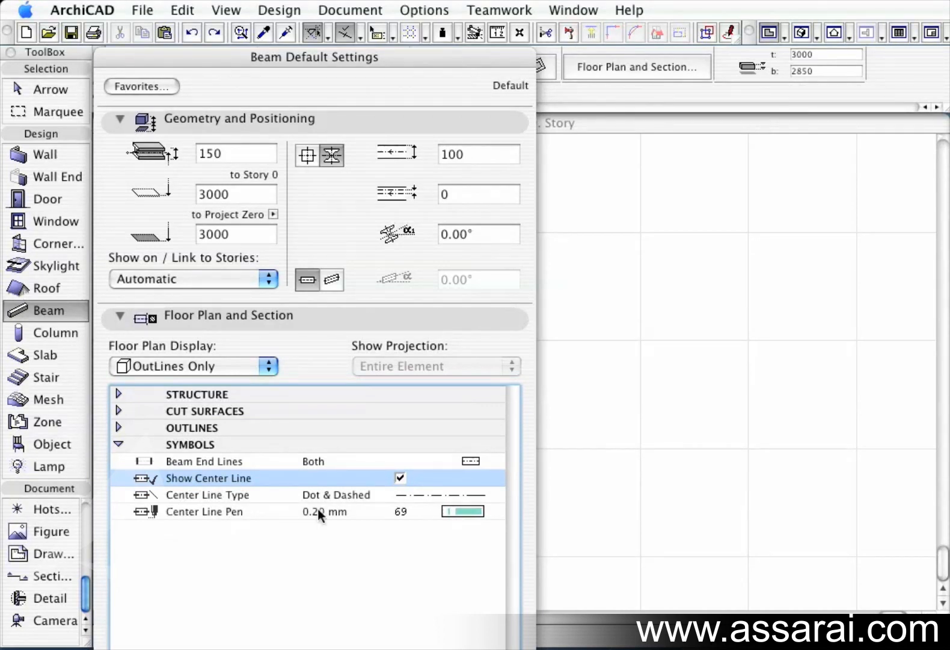
Open the Model panel to review the surface materials and compare the rectangular and profile beam options.
{"action": "left_click", "coordinate": [118, 445]}
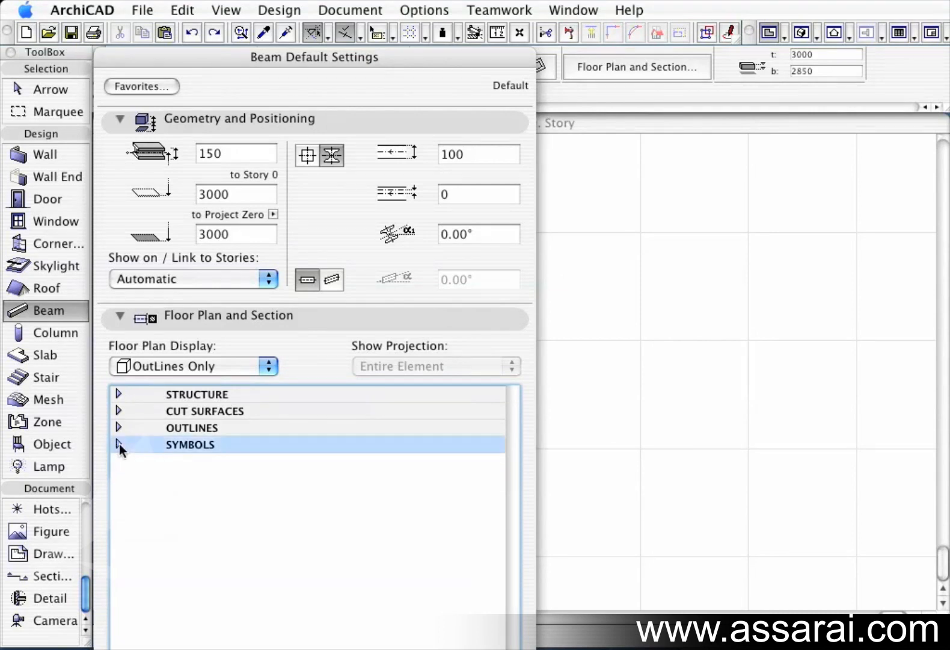
{"action": "left_click", "coordinate": [121, 315]}
{"action": "left_click", "coordinate": [121, 337]}
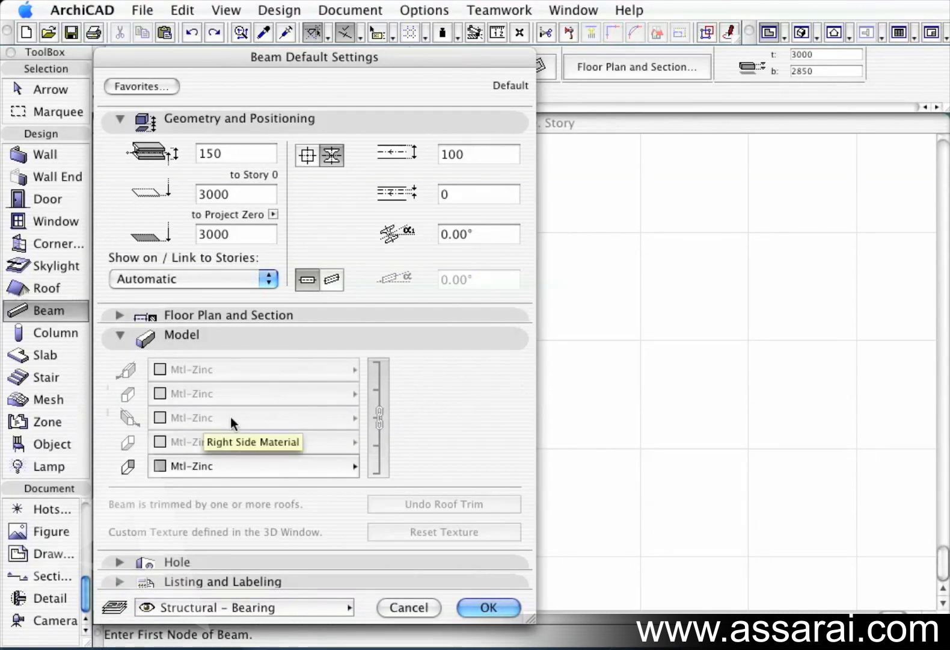
{"action": "left_click", "coordinate": [221, 463]}
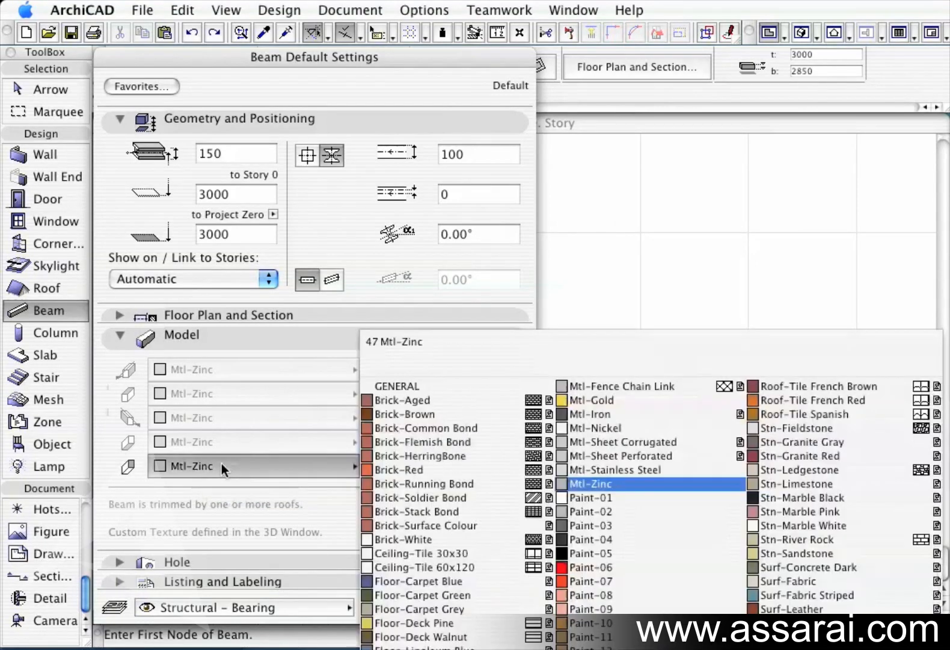
{"action": "left_click", "coordinate": [221, 463]}
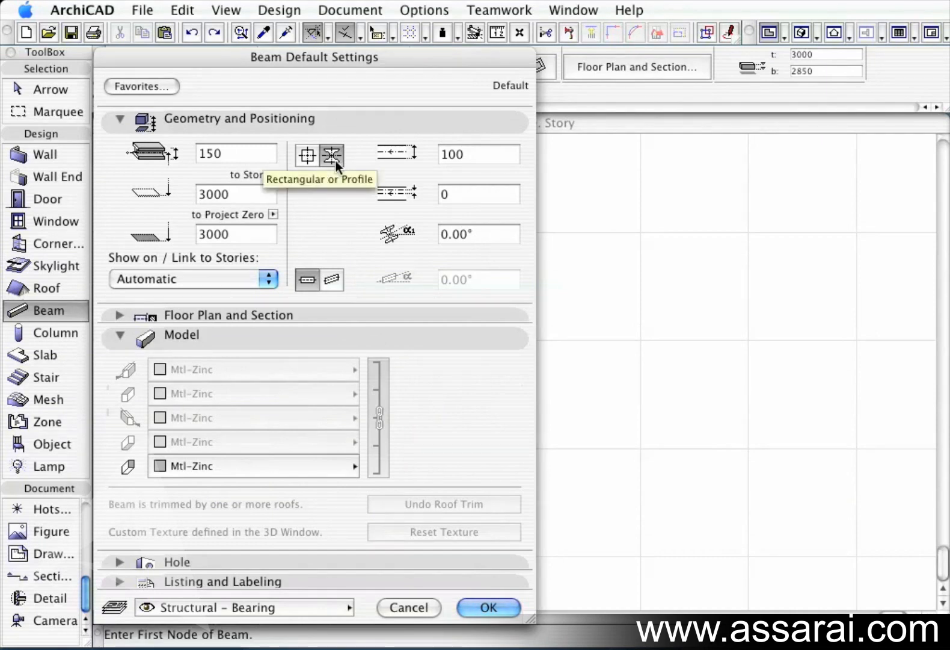
{"action": "left_click", "coordinate": [307, 156]}
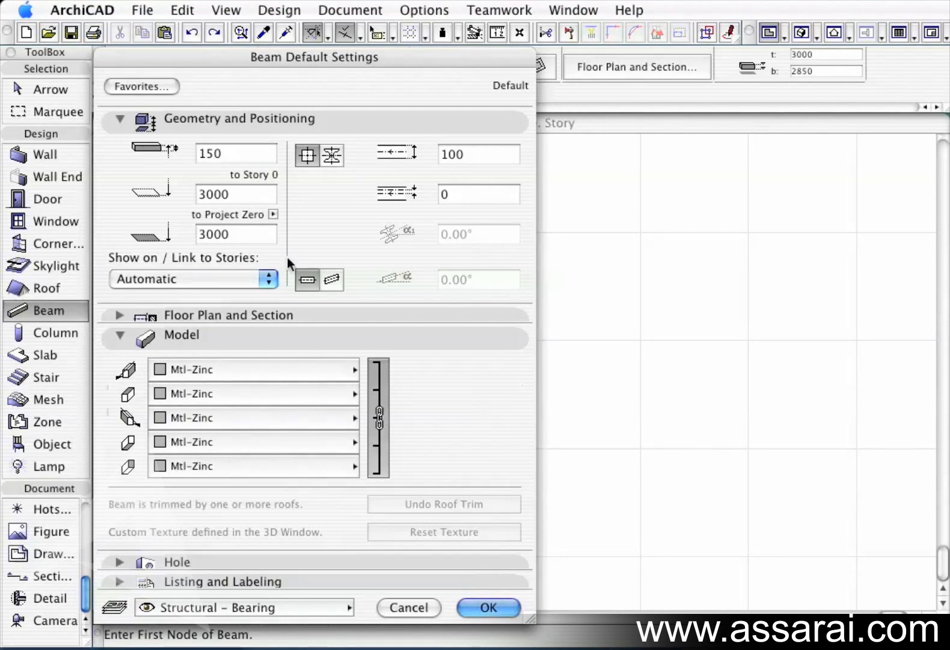
{"action": "left_click", "coordinate": [329, 158]}
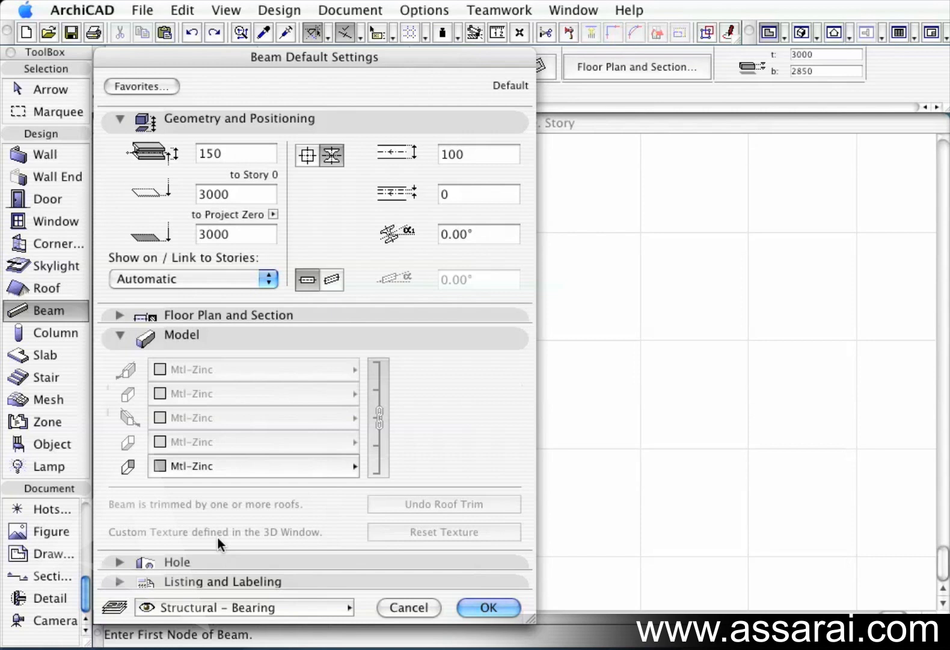
Configure a circular beam hole with position 75 and the second Contours on Plan option.
{"action": "left_click", "coordinate": [118, 335]}
{"action": "left_click", "coordinate": [119, 354]}
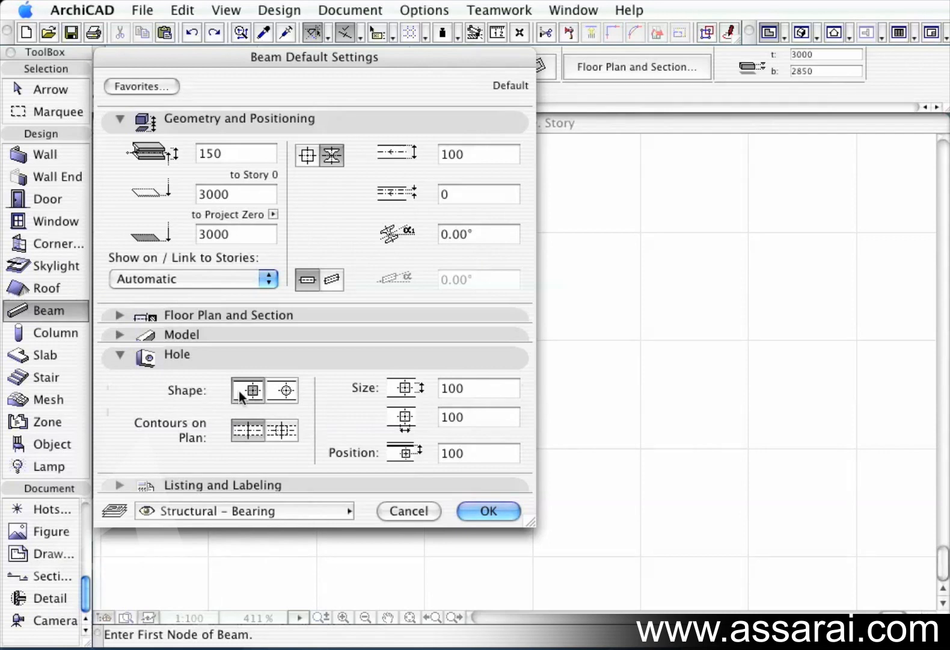
{"action": "left_click", "coordinate": [284, 391]}
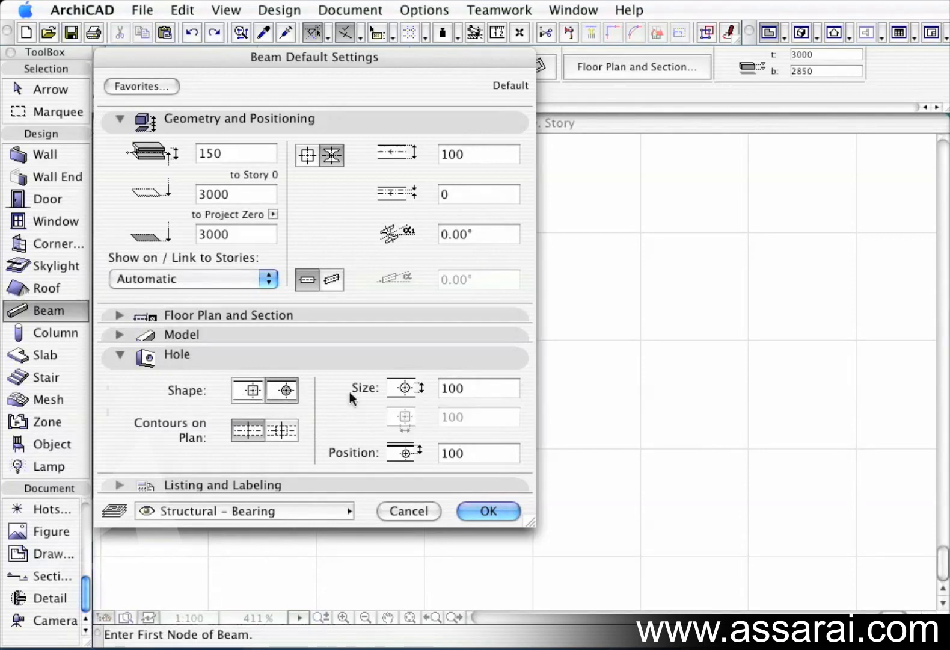
{"action": "double_click", "coordinate": [482, 394]}
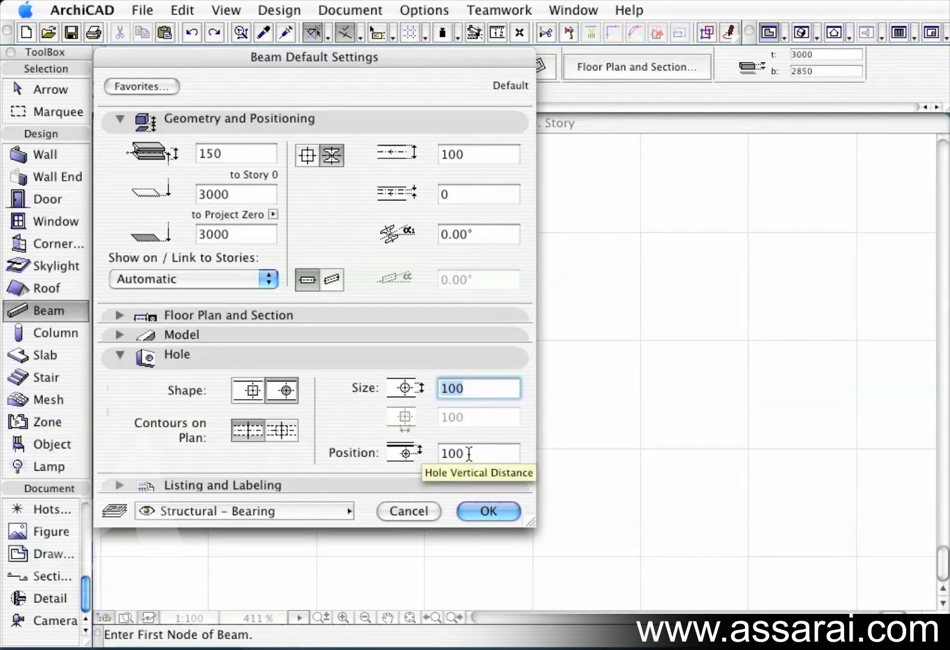
{"action": "key", "text": "Tab"}
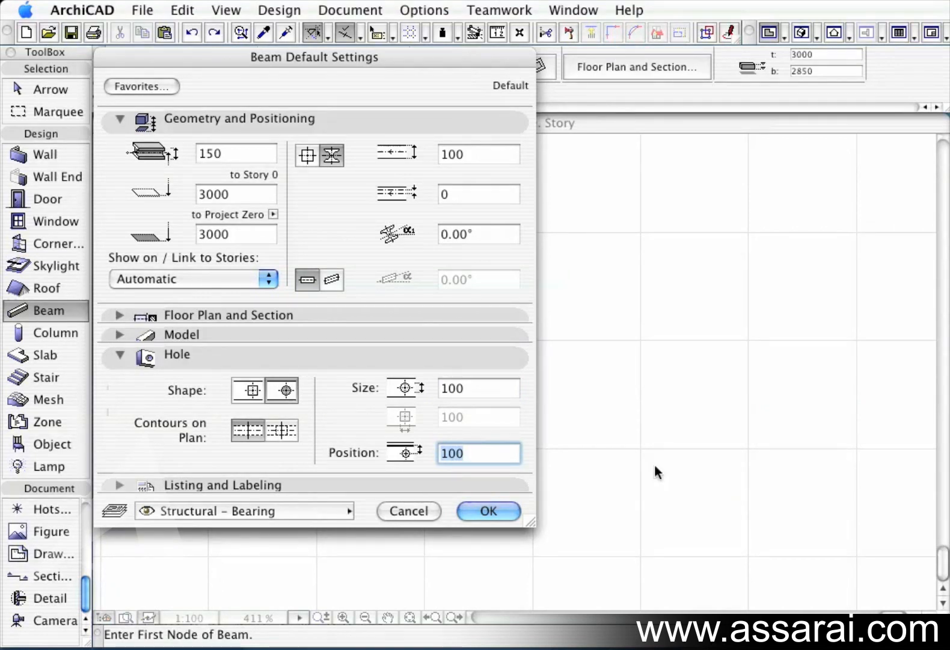
{"action": "type", "text": "75"}
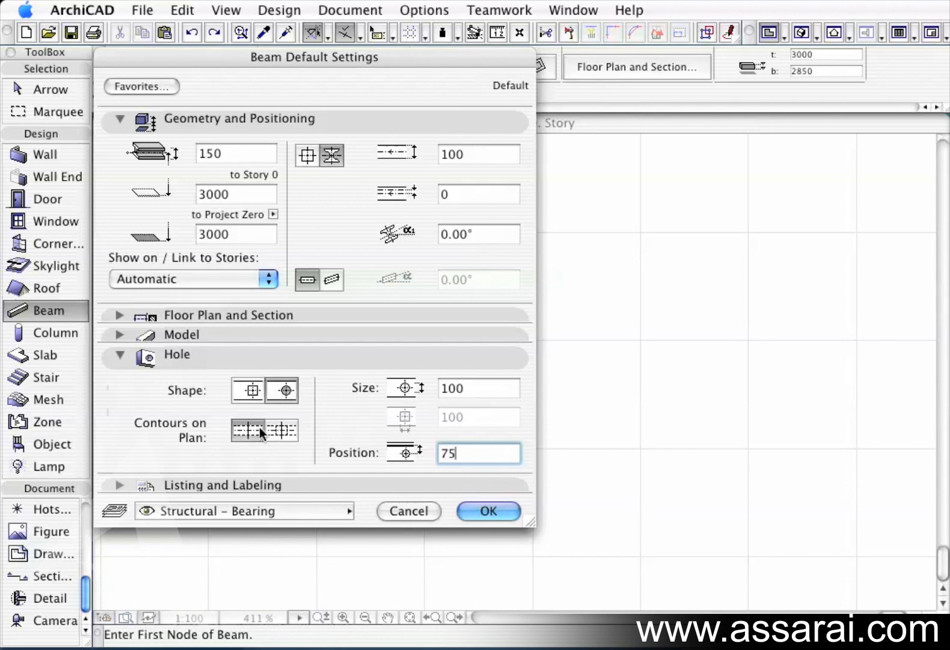
{"action": "left_click", "coordinate": [281, 429]}
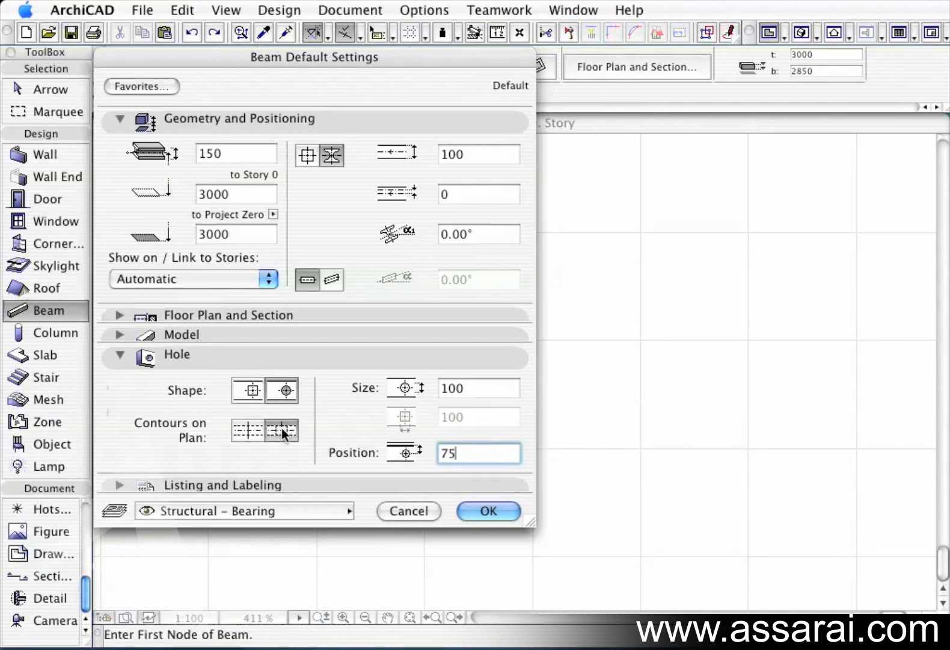
Open the Listing and Labeling panel and accept the beam default settings.
{"action": "left_click", "coordinate": [118, 356]}
{"action": "left_click", "coordinate": [119, 373]}
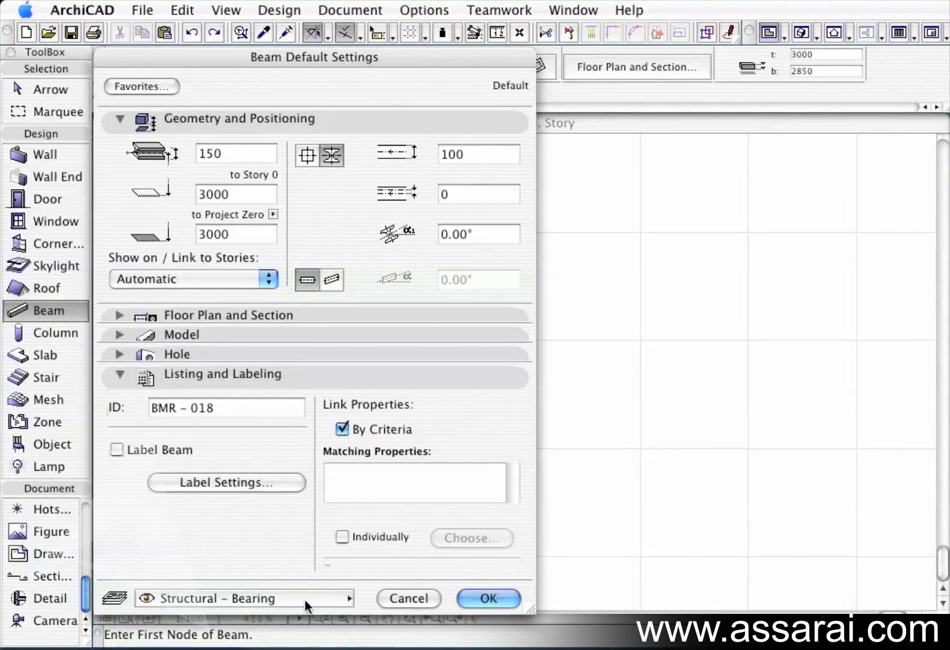
{"action": "left_click", "coordinate": [476, 596]}
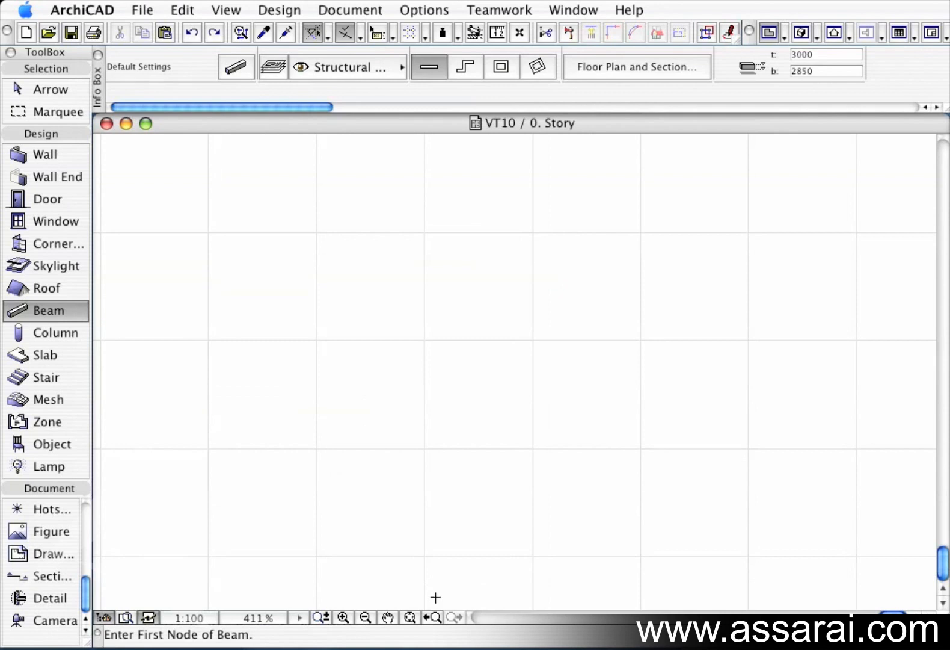
Switch to the 3D window and raise a selected cross beam's top elevation to 3050.
{"action": "left_click", "coordinate": [431, 617]}
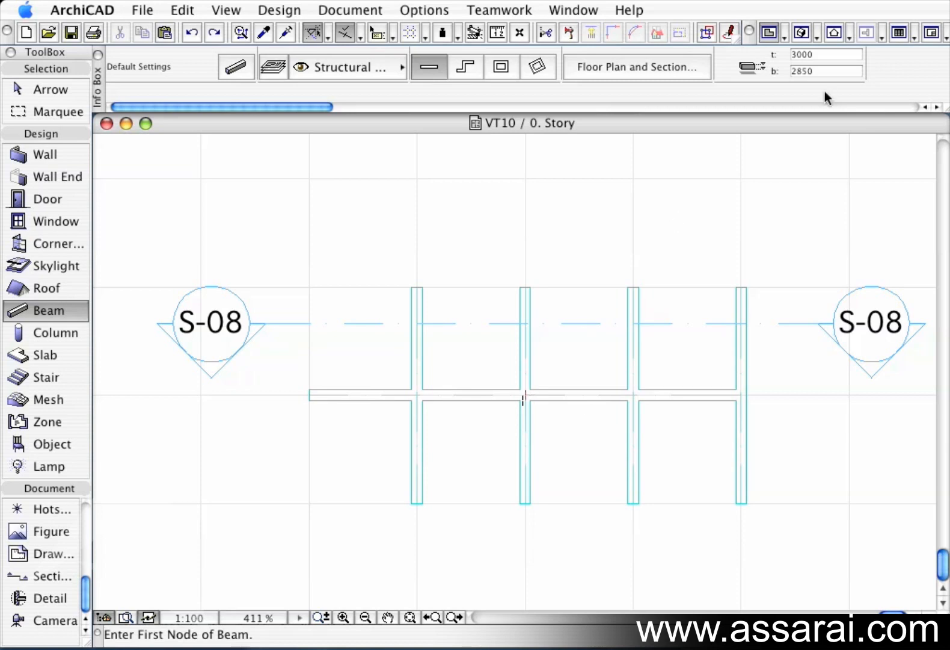
{"action": "left_click", "coordinate": [804, 33]}
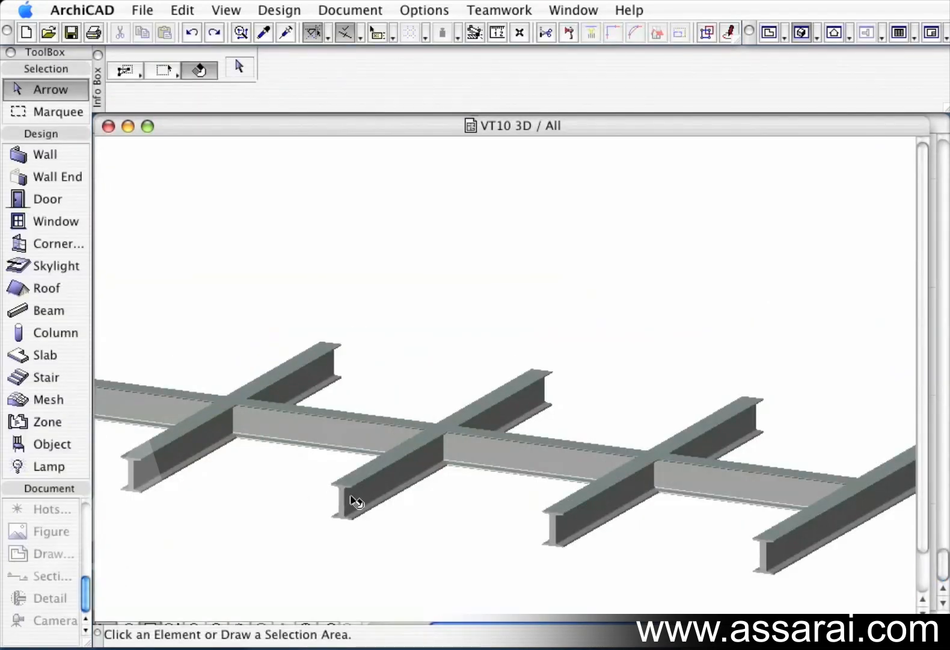
{"action": "left_click", "coordinate": [356, 501]}
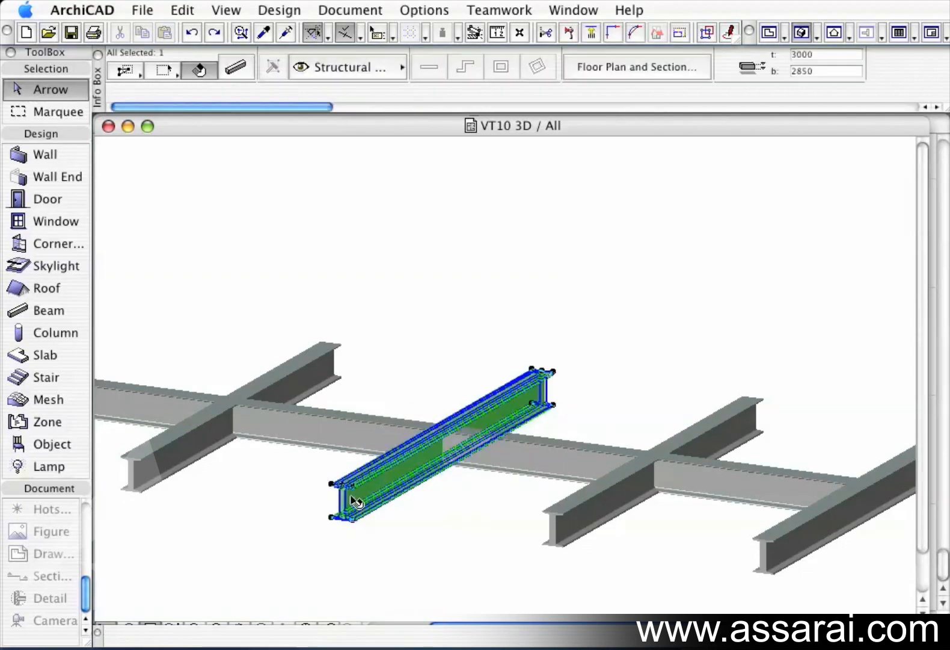
{"action": "left_click", "coordinate": [819, 55]}
{"action": "type", "text": "30"}
{"action": "key", "text": "Return"}
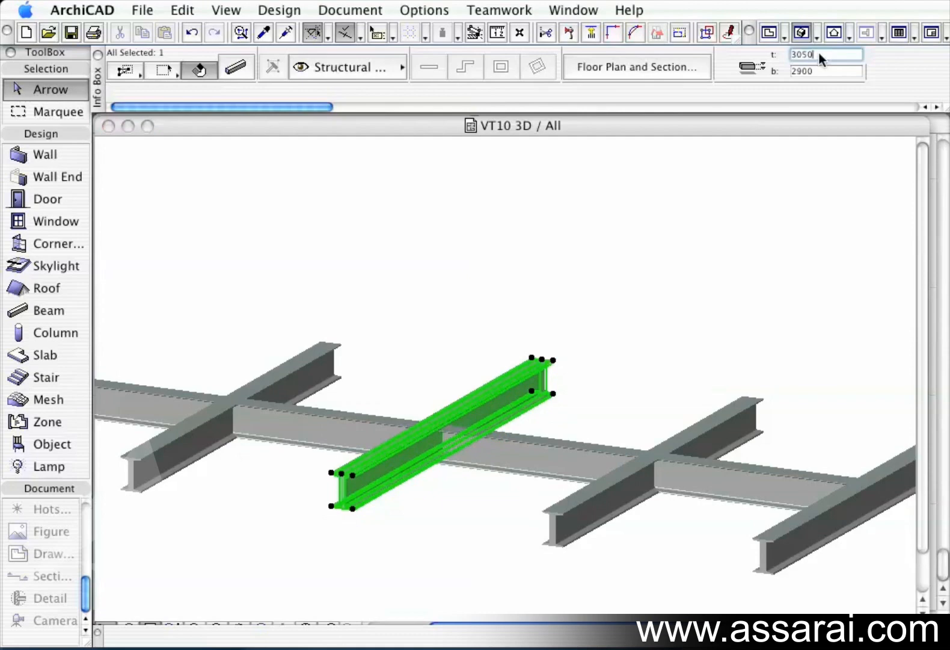
Examine the intersection of the raised cross beam and the main beam by selecting each.
{"action": "left_click", "coordinate": [678, 264]}
{"action": "scroll", "coordinate": [452, 444], "scroll_direction": "up", "scroll_amount": 10}
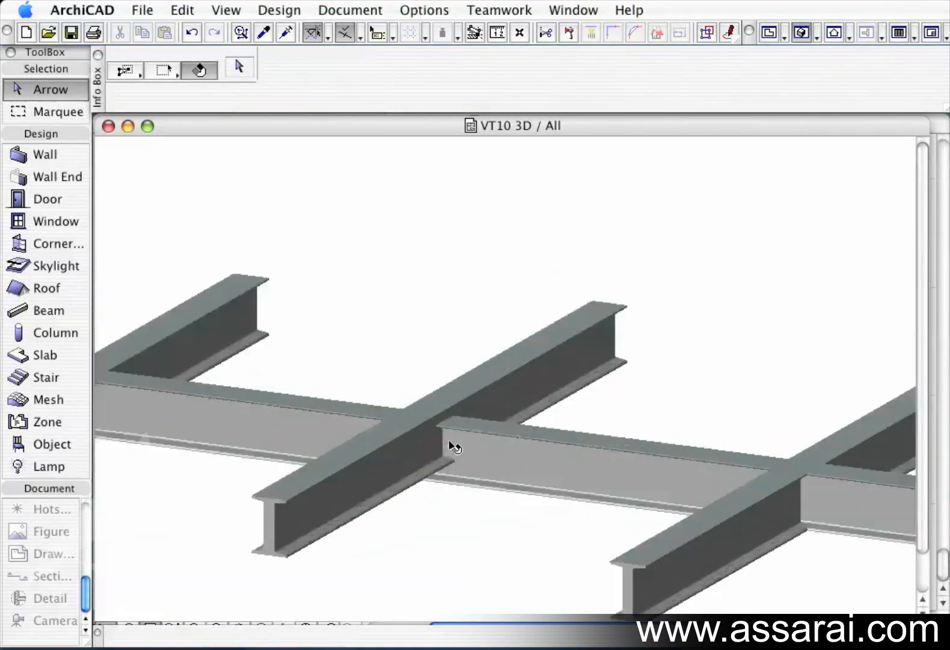
{"action": "scroll", "coordinate": [452, 444], "scroll_direction": "down", "scroll_amount": 3}
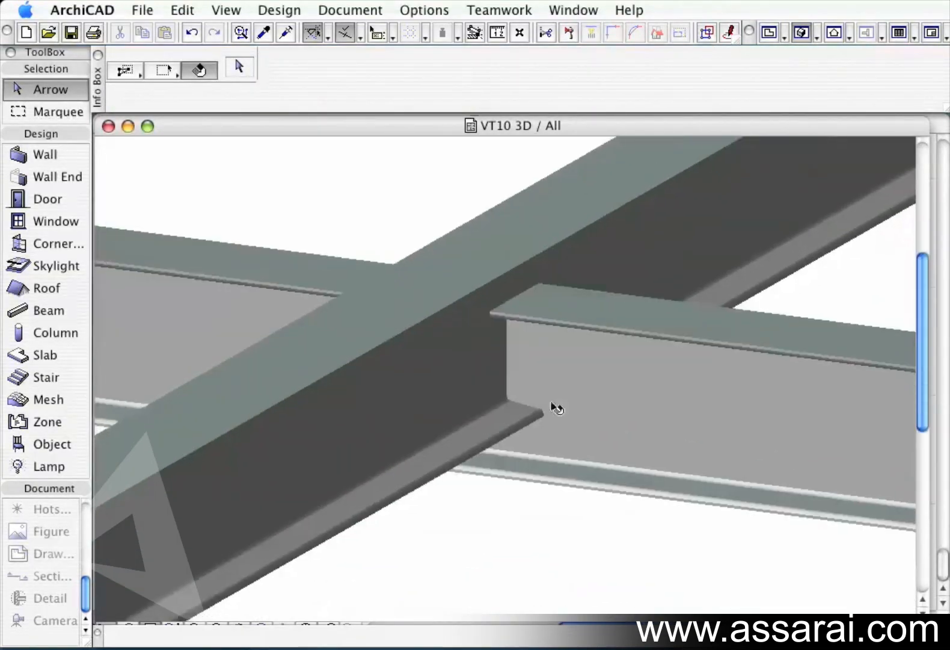
{"action": "left_click", "coordinate": [632, 390]}
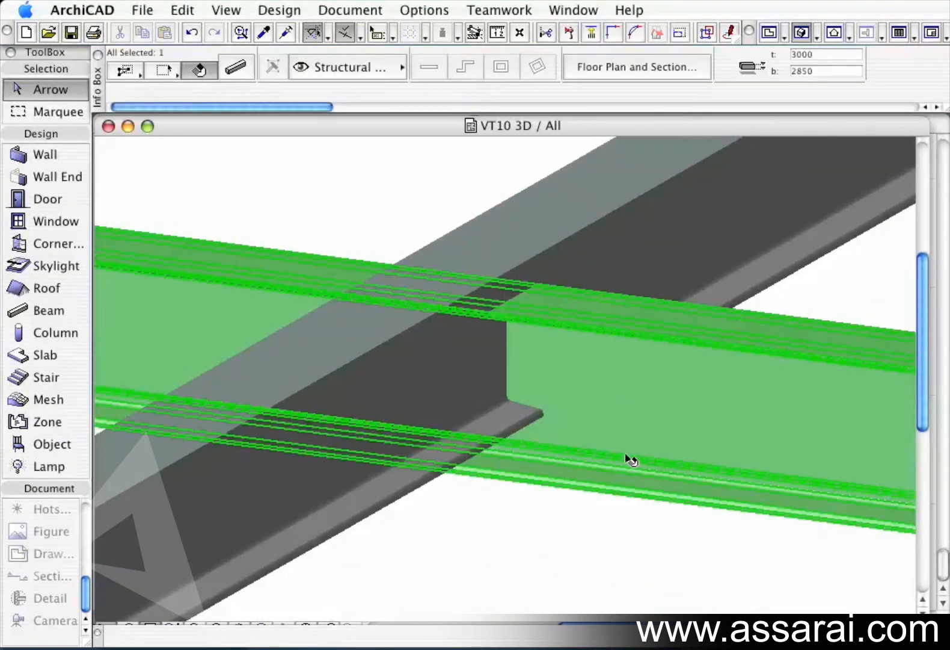
{"action": "left_click", "coordinate": [664, 198]}
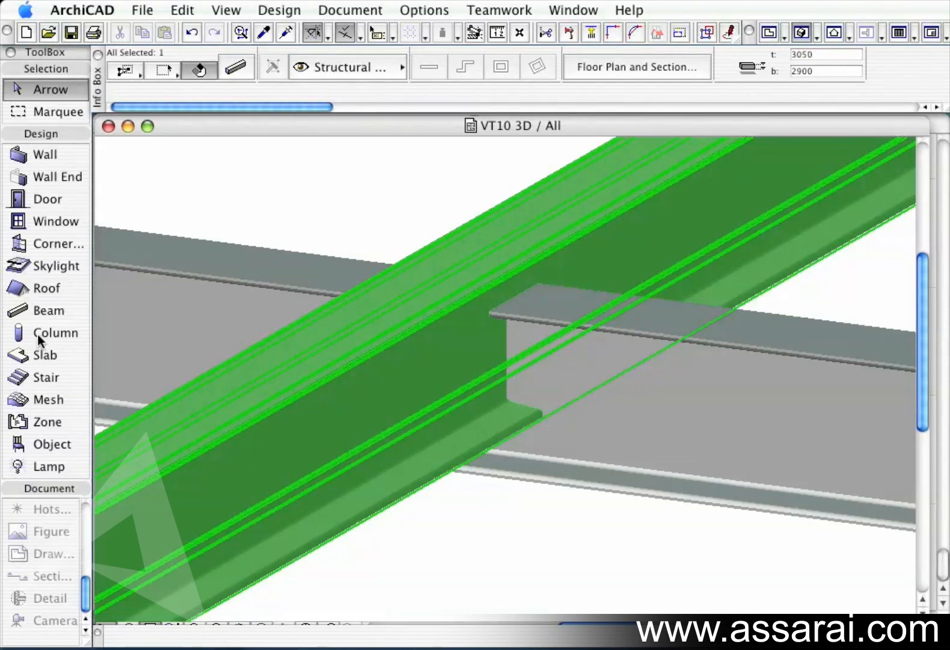
Set the selected cross beam's Beam Priority to 9 in its settings and confirm.
{"action": "double_click", "coordinate": [40, 309]}
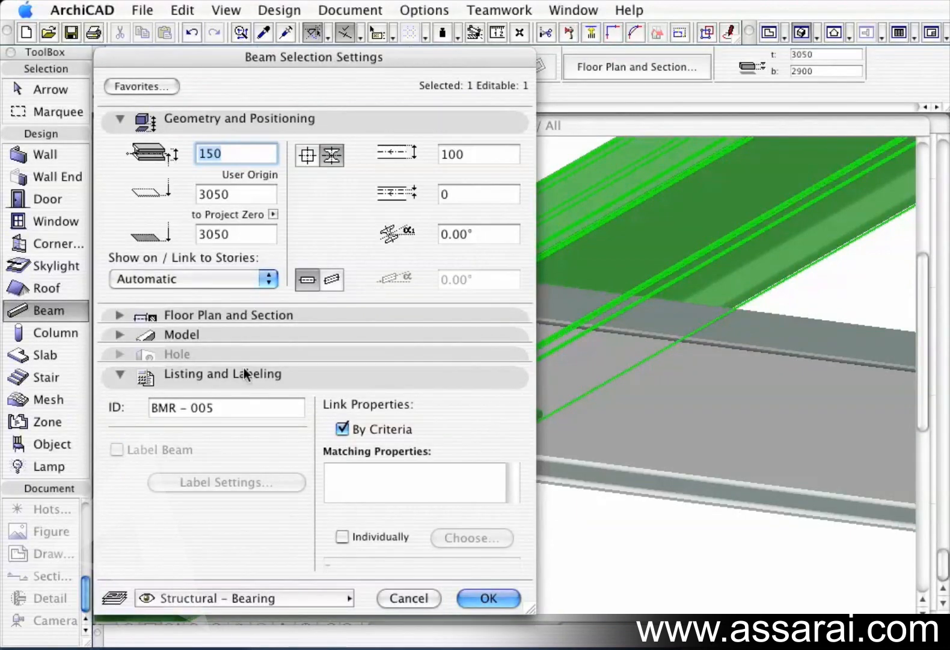
{"action": "left_click", "coordinate": [121, 376]}
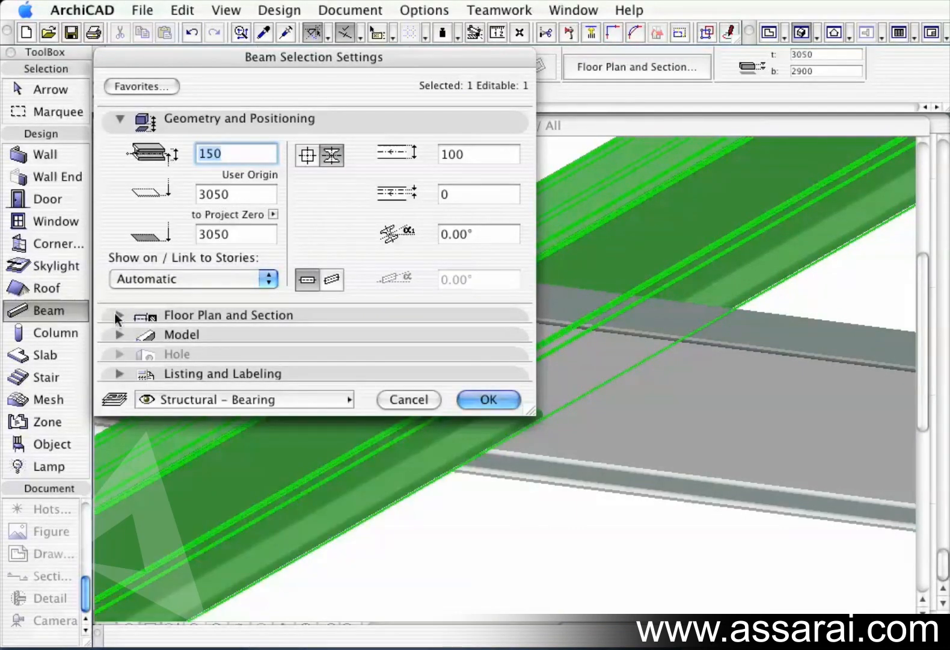
{"action": "left_click", "coordinate": [120, 315]}
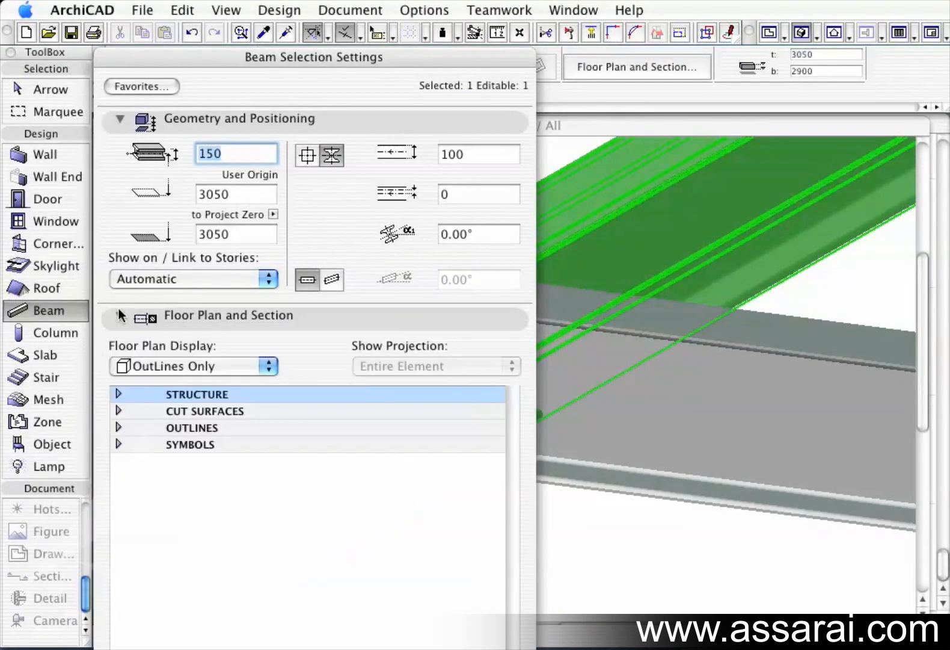
{"action": "left_click", "coordinate": [119, 394]}
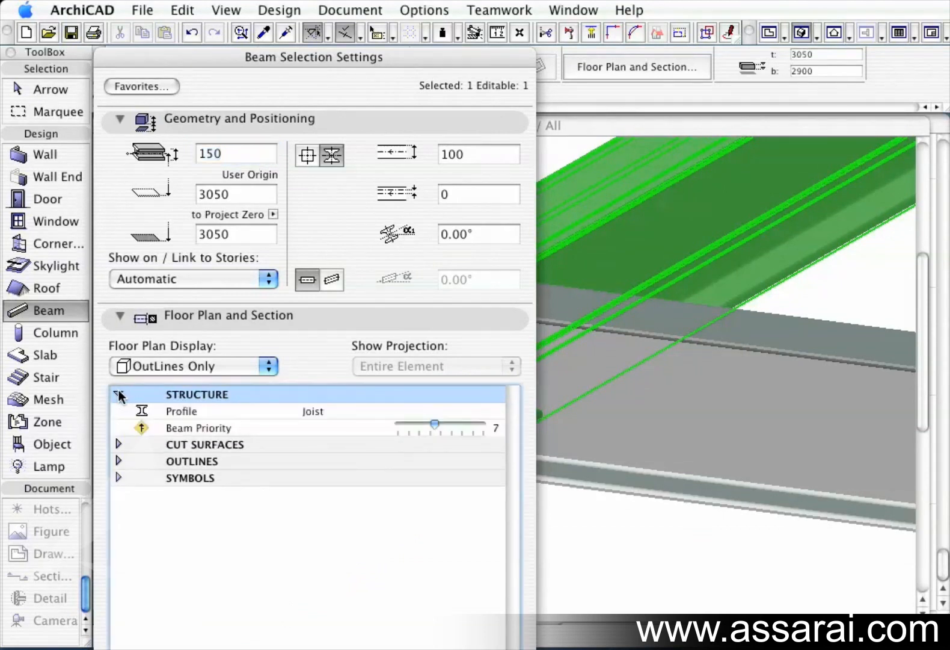
{"action": "left_click_drag", "start_coordinate": [433, 424], "coordinate": [443, 423]}
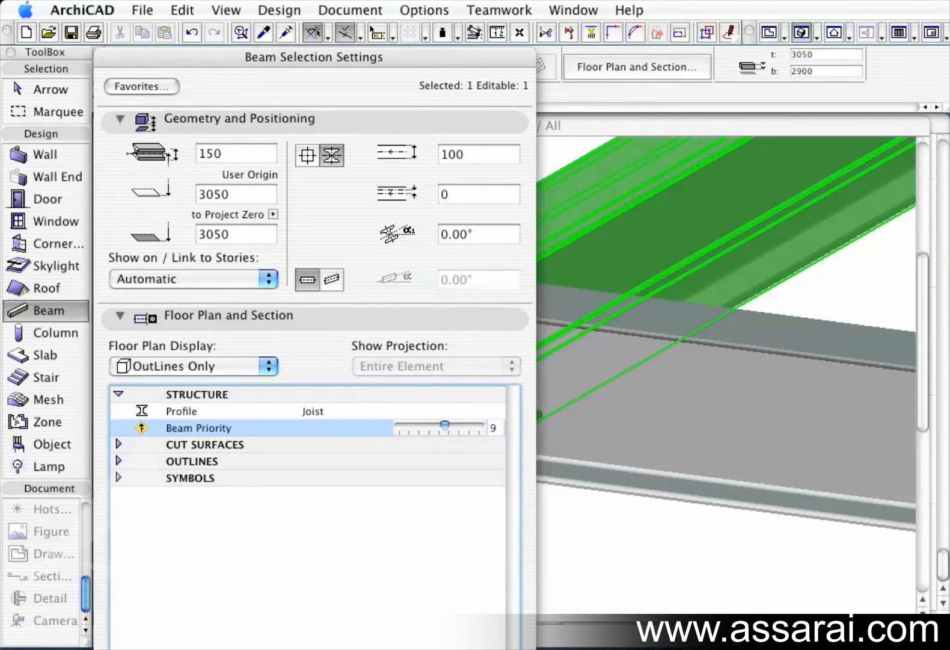
{"action": "key", "text": "Return"}
{"action": "key", "text": "Escape"}
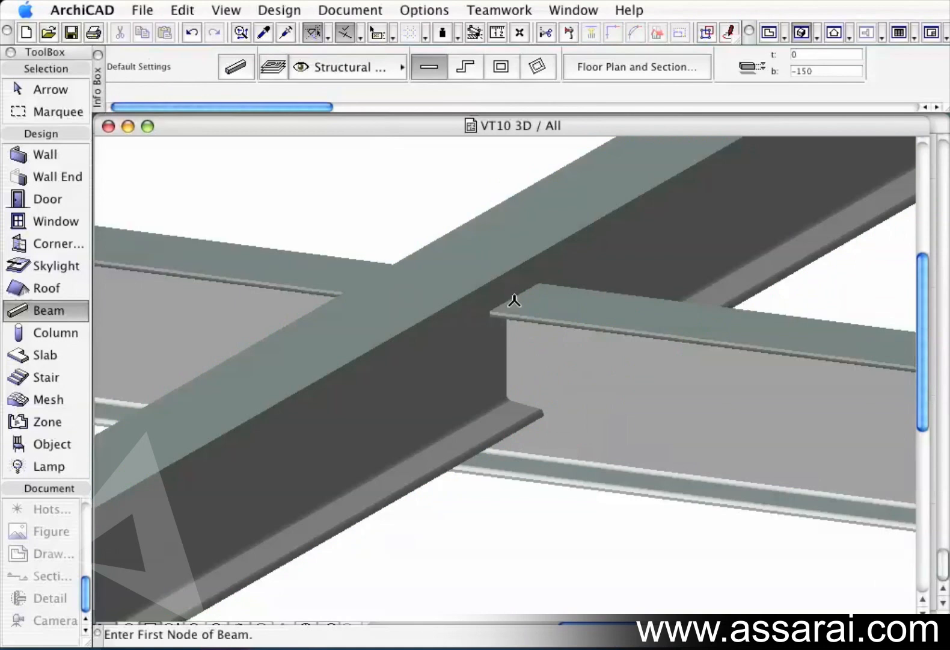
Compare the cross beam and main beam at their intersection, then lower the main beam's Beam Priority in its settings.
{"action": "left_click", "coordinate": [567, 374], "text": "shift"}
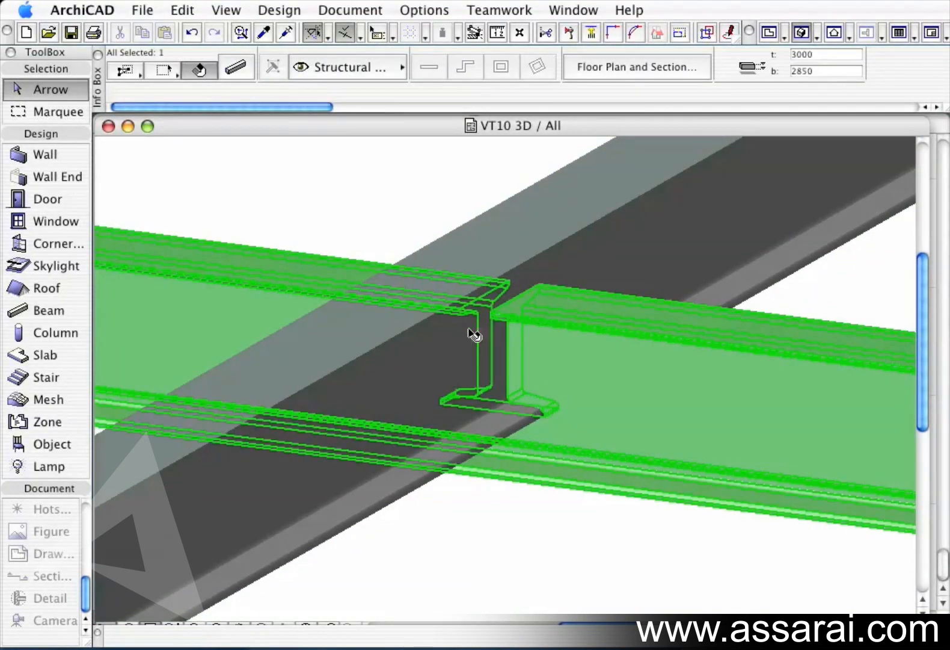
{"action": "left_click", "coordinate": [601, 243]}
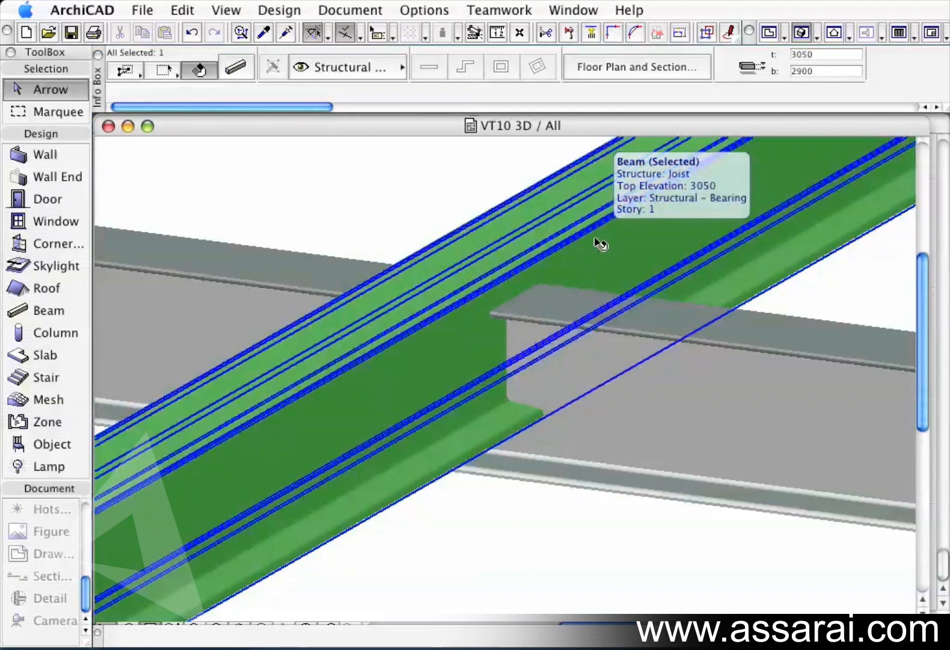
{"action": "left_click", "coordinate": [688, 421]}
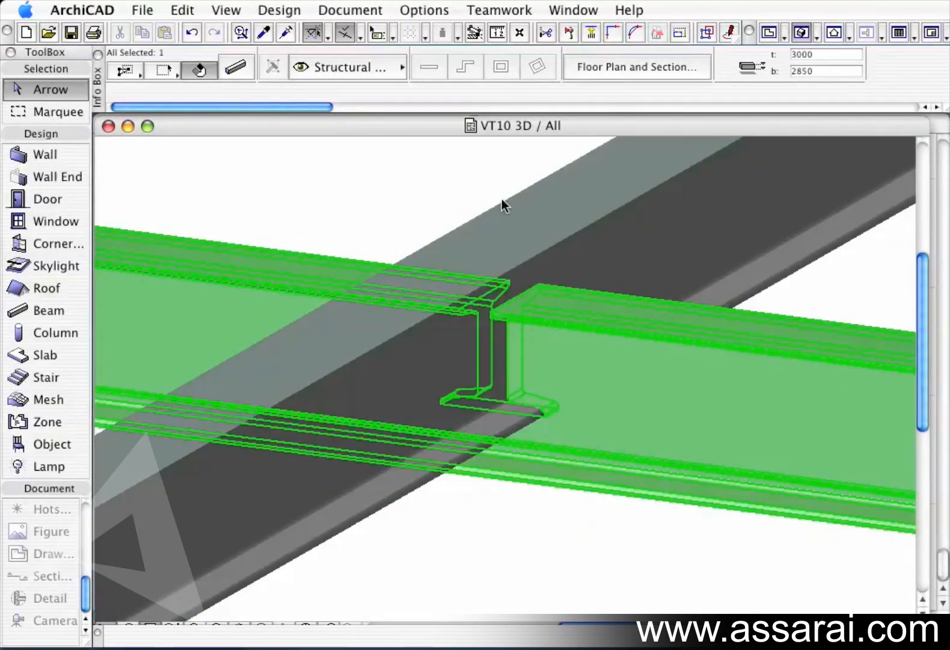
{"action": "left_click", "coordinate": [641, 263]}
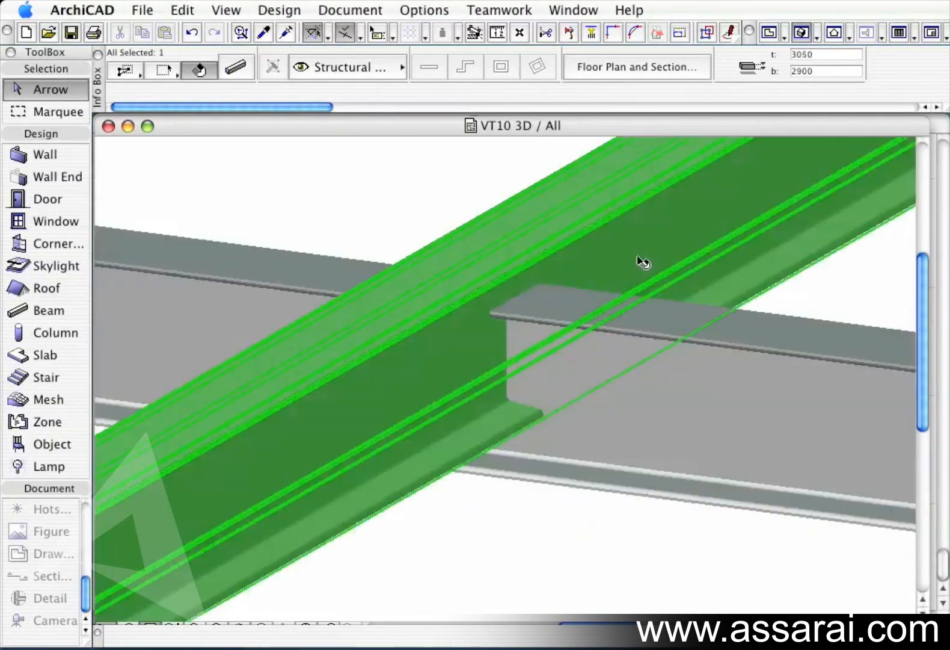
{"action": "left_click", "coordinate": [236, 68]}
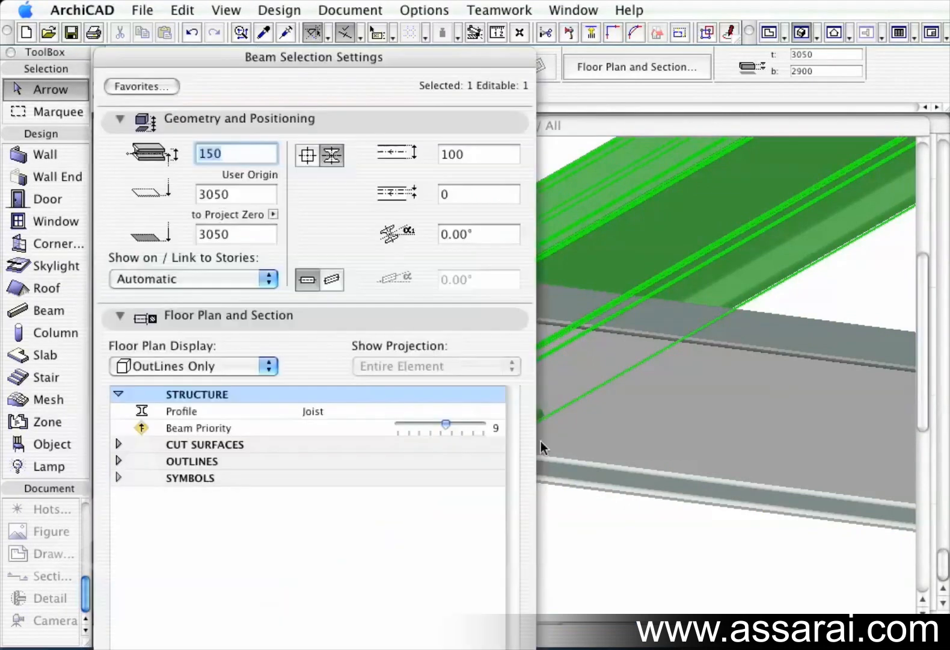
{"action": "left_click_drag", "start_coordinate": [446, 424], "coordinate": [421, 427]}
{"action": "key", "text": "Return"}
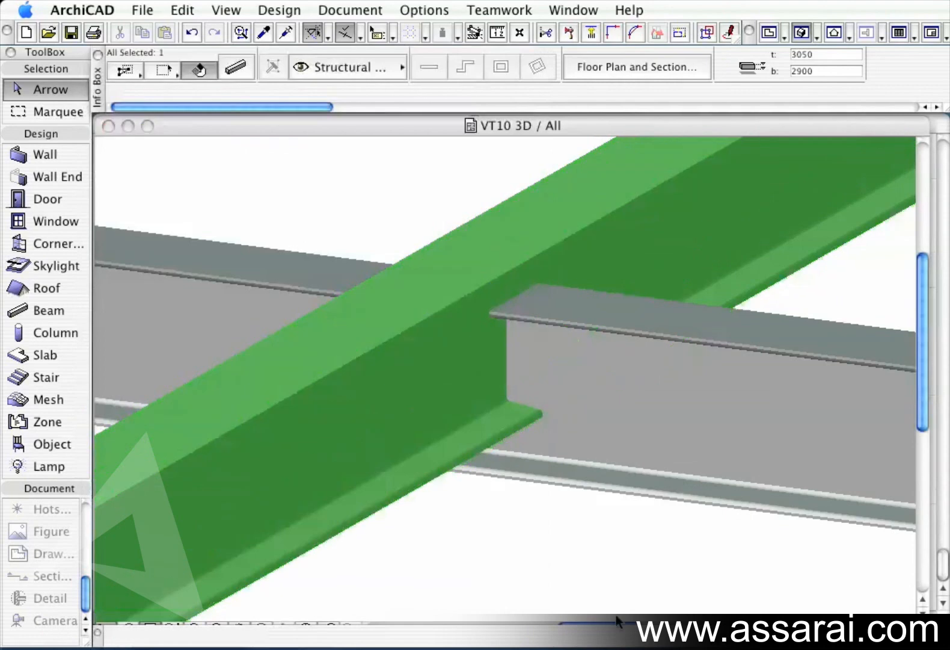
Select the main beam and raise its near end node so the beam slopes up to about 3214 top elevation.
{"action": "left_click", "coordinate": [685, 416]}
{"action": "left_click", "coordinate": [570, 579]}
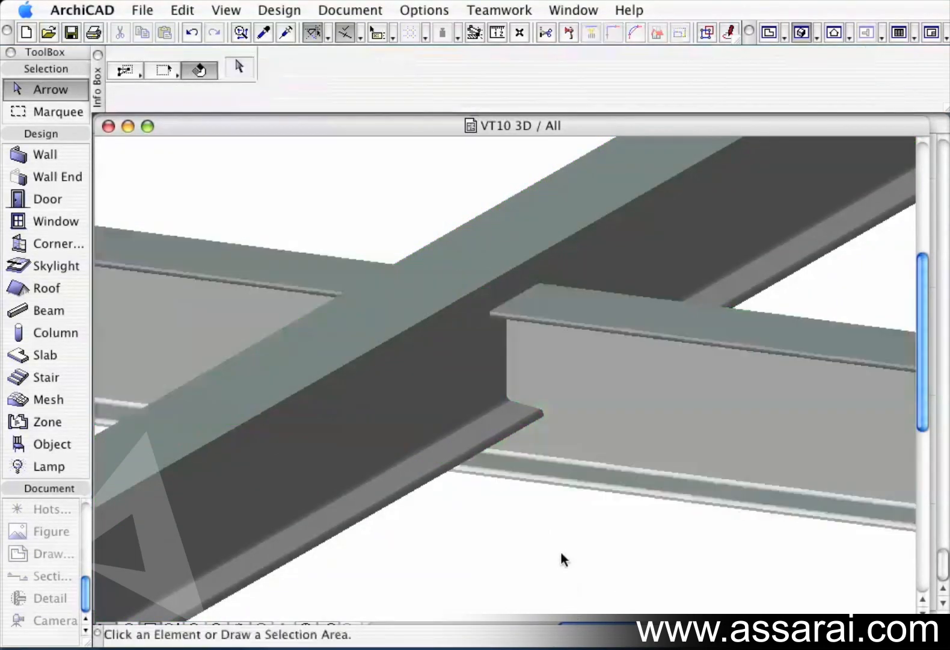
{"action": "left_click", "coordinate": [591, 230]}
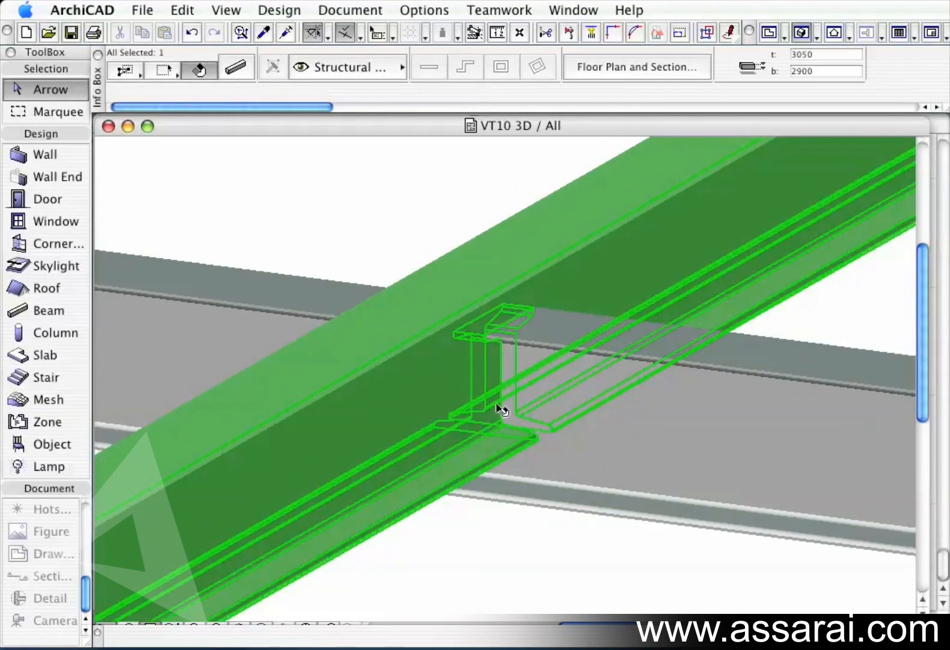
{"action": "scroll", "coordinate": [475, 413], "scroll_direction": "down", "scroll_amount": 5}
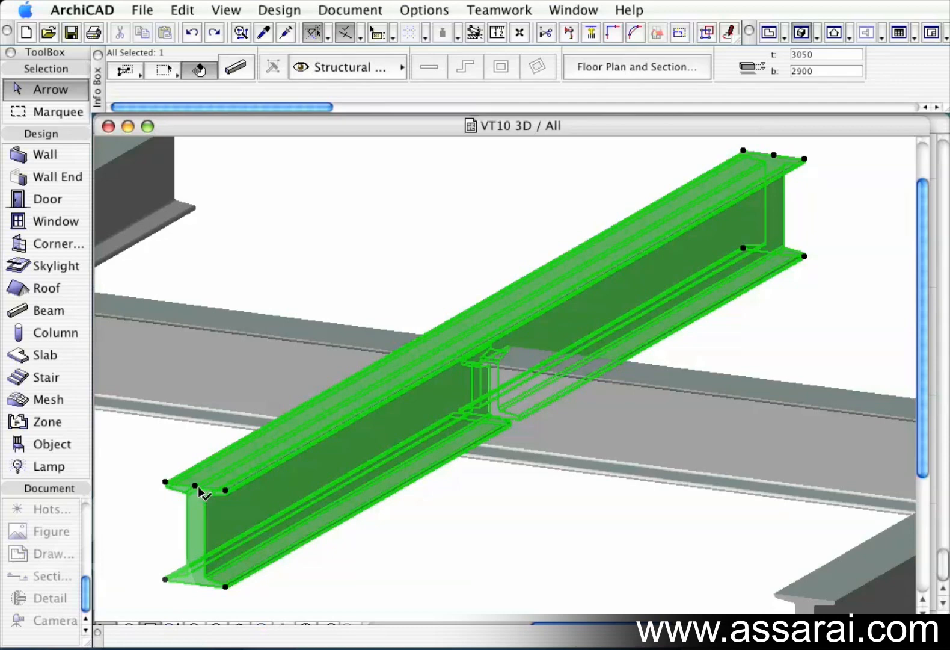
{"action": "mouse_move", "coordinate": [198, 490]}
{"action": "left_click", "coordinate": [195, 485]}
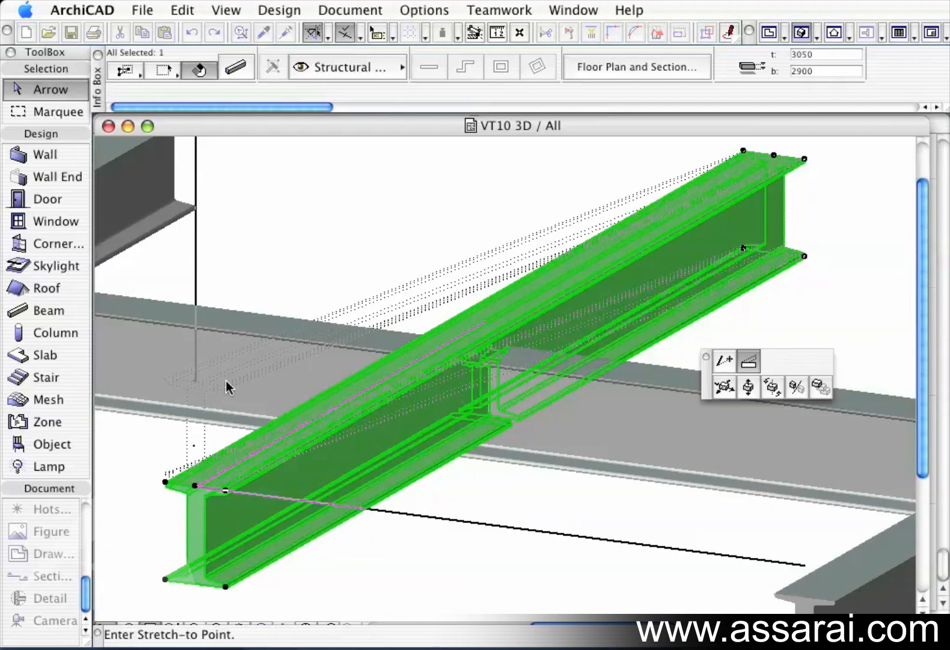
{"action": "left_click", "coordinate": [225, 380]}
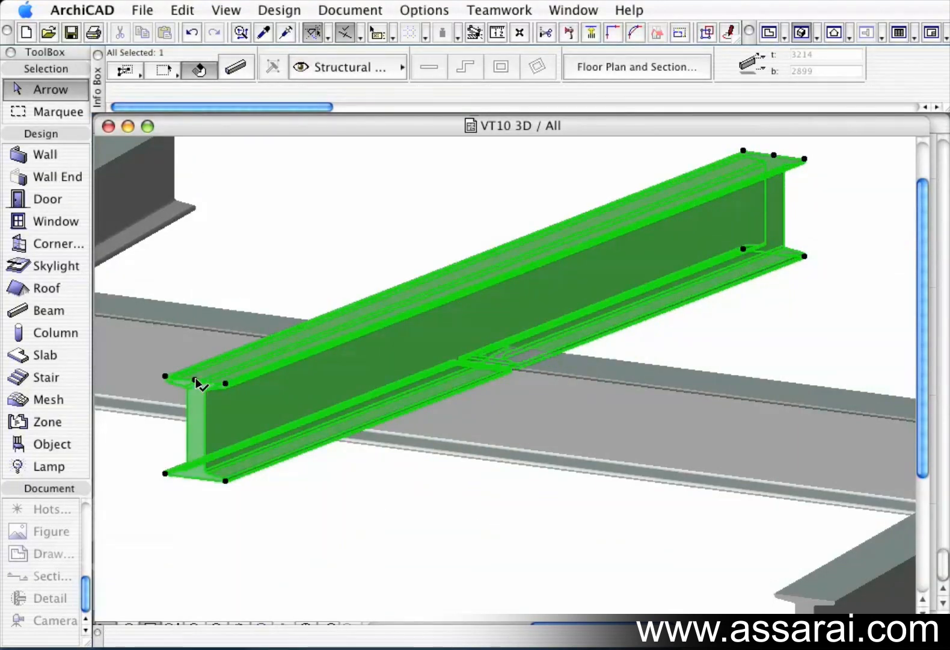
Shorten the sloped beam from its near end, then stretch it back out to the original end point.
{"action": "left_click", "coordinate": [196, 380]}
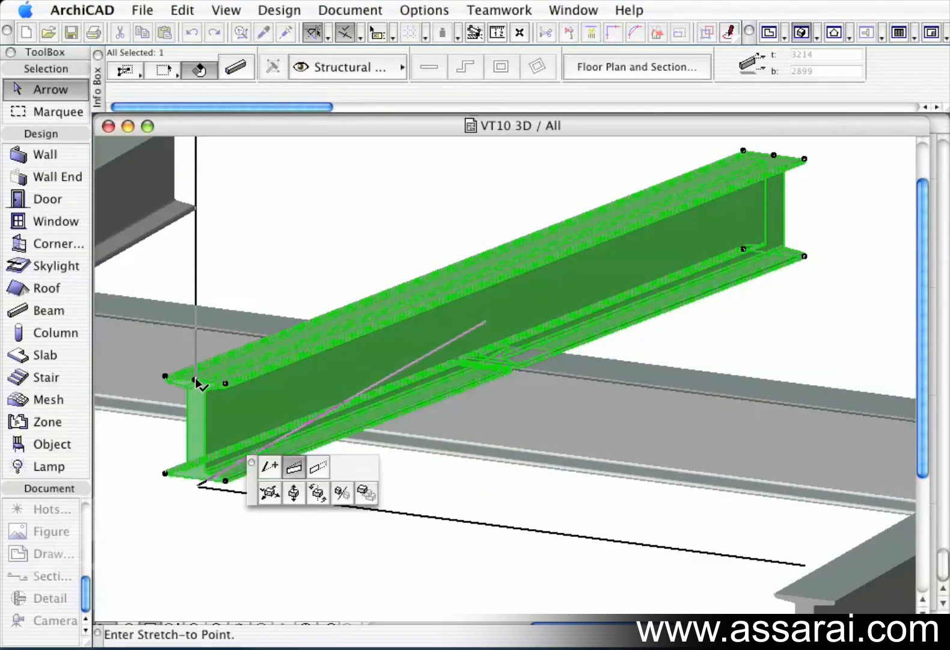
{"action": "left_click", "coordinate": [321, 474]}
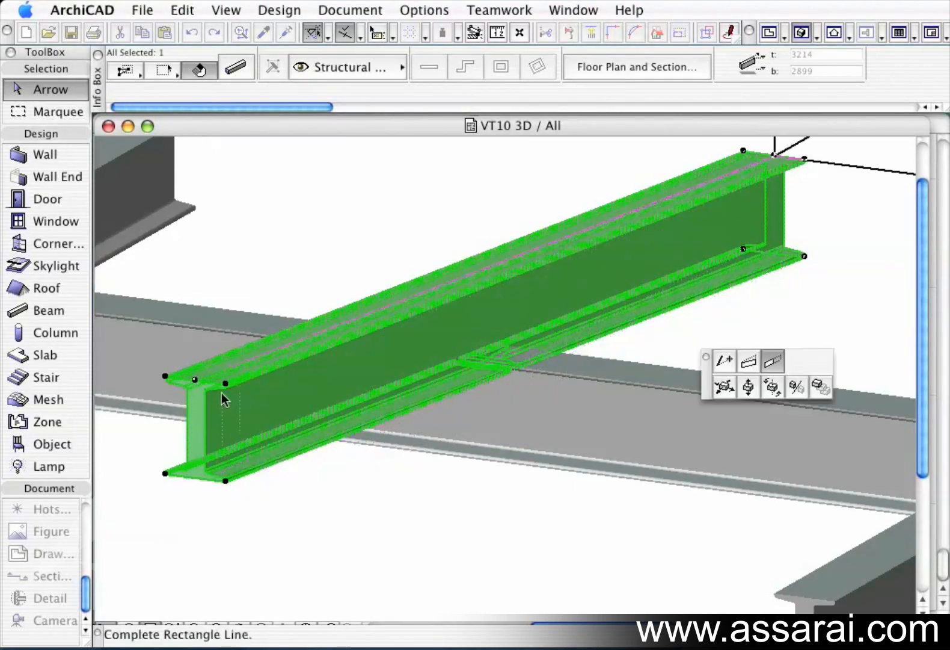
{"action": "left_click", "coordinate": [273, 373]}
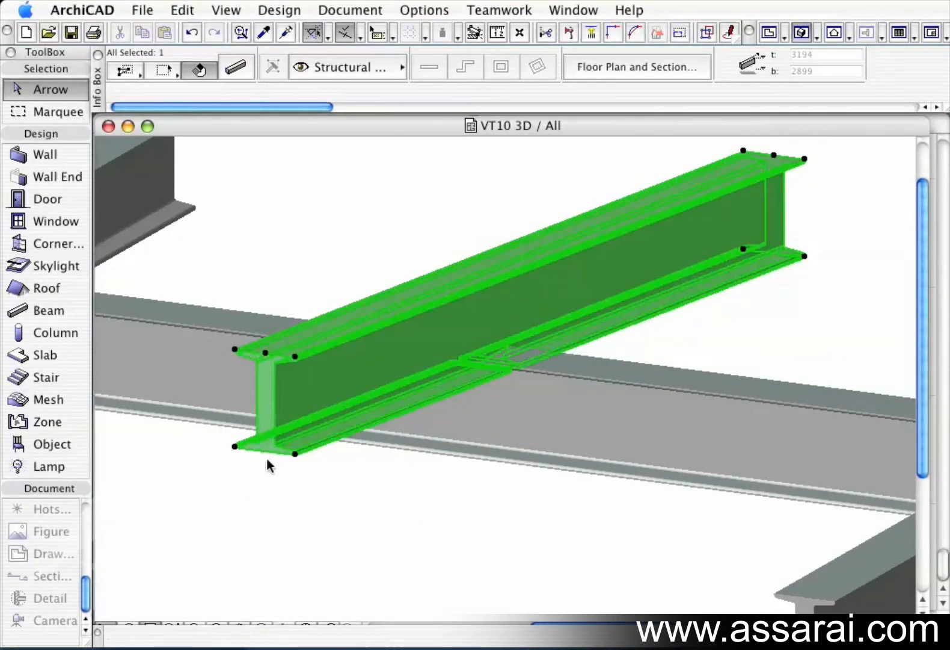
{"action": "left_click", "coordinate": [265, 355]}
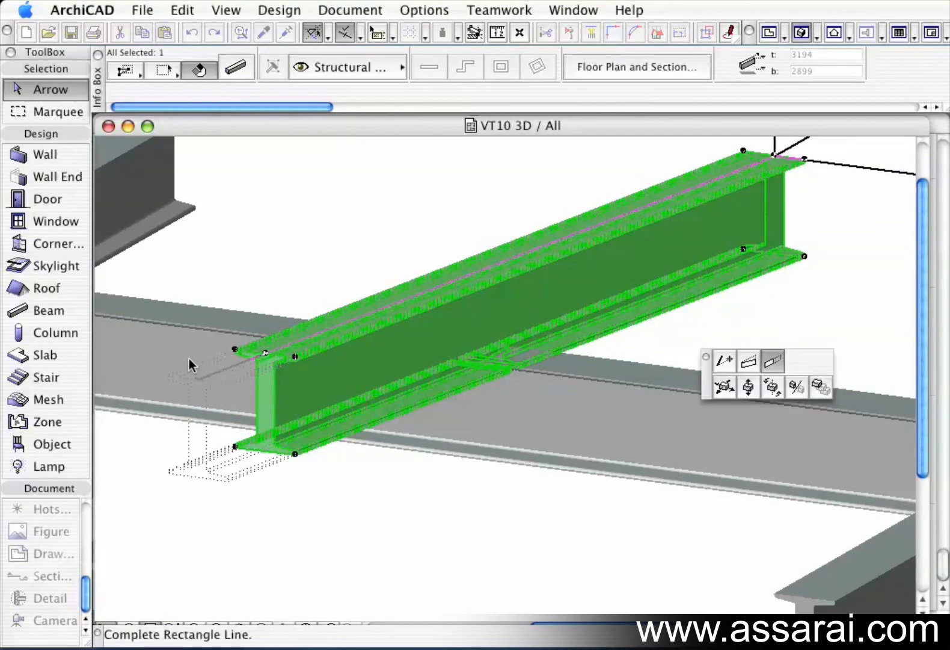
{"action": "left_click", "coordinate": [191, 377]}
Move the beam's near end node sideways with the node drag option, adjusting its position twice.
{"action": "left_click", "coordinate": [194, 383]}
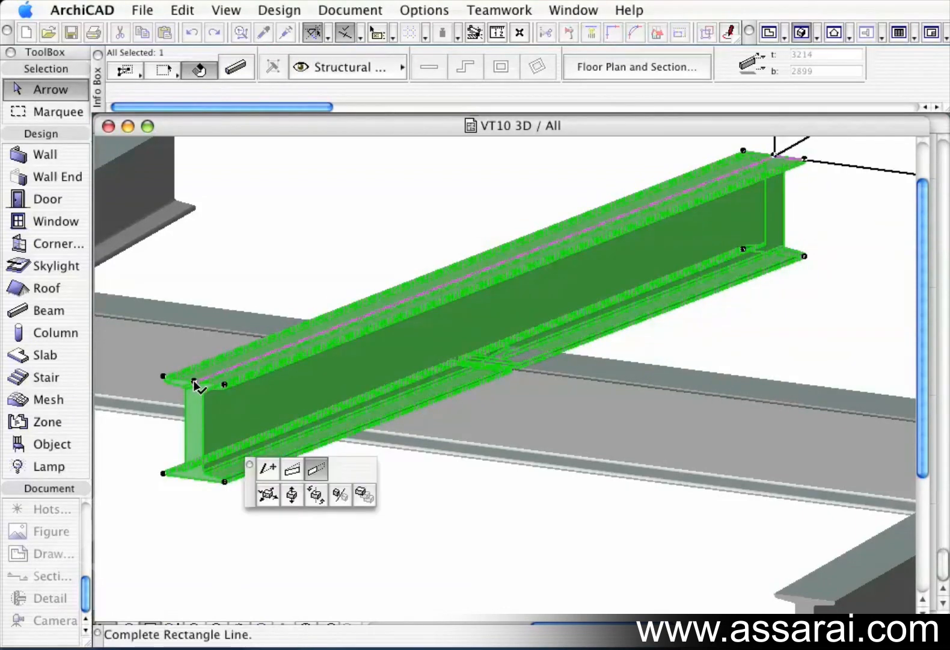
{"action": "left_click", "coordinate": [272, 473]}
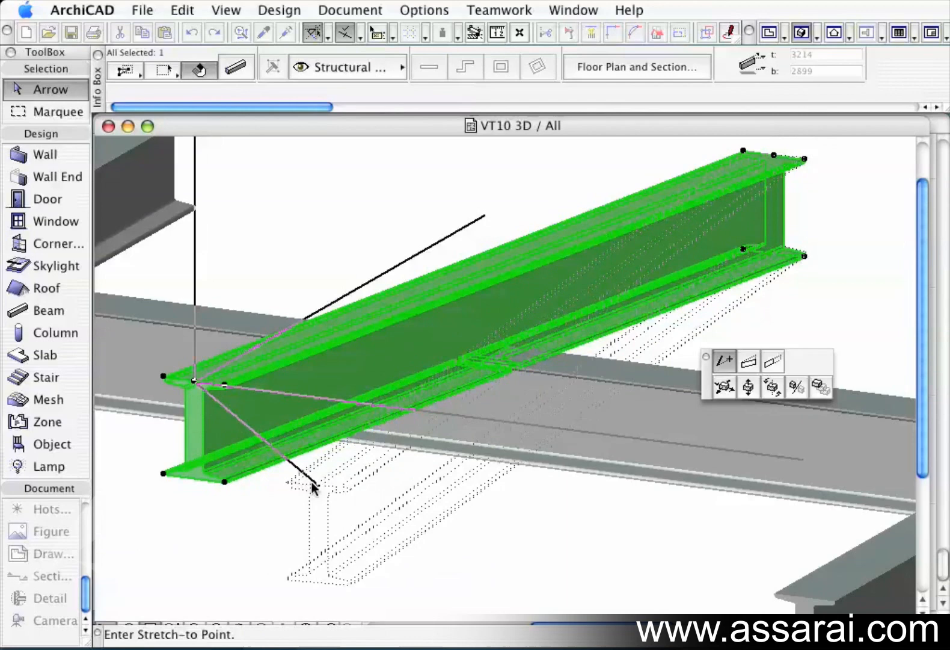
{"action": "left_click", "coordinate": [305, 480]}
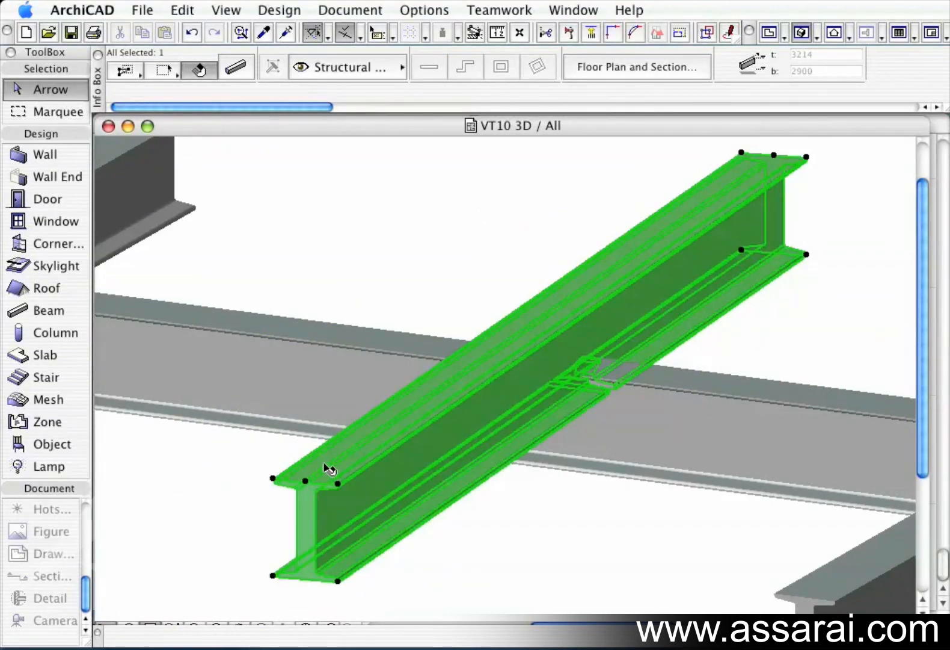
{"action": "left_click", "coordinate": [307, 481]}
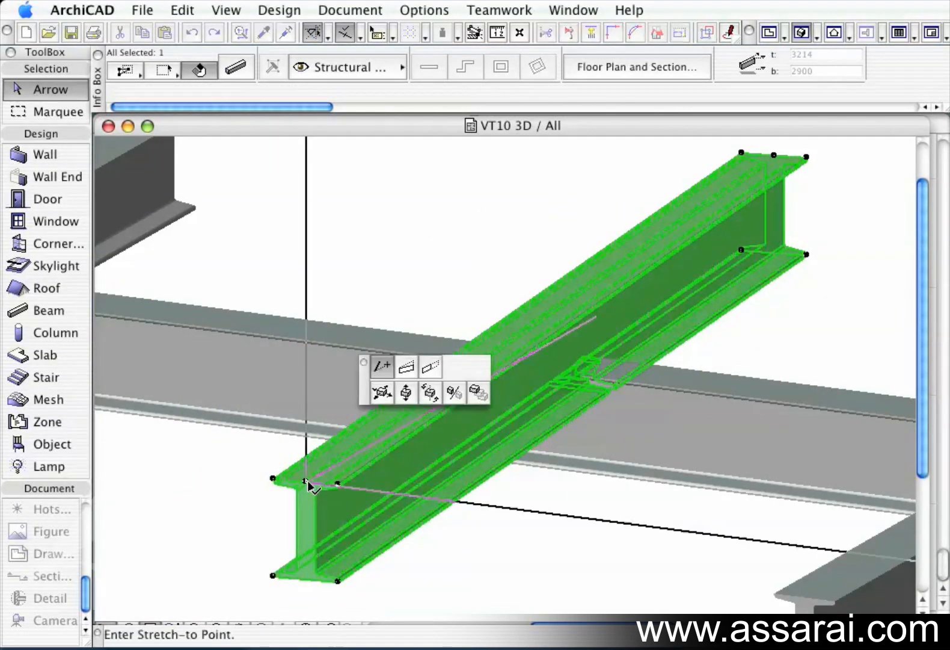
{"action": "left_click", "coordinate": [244, 470]}
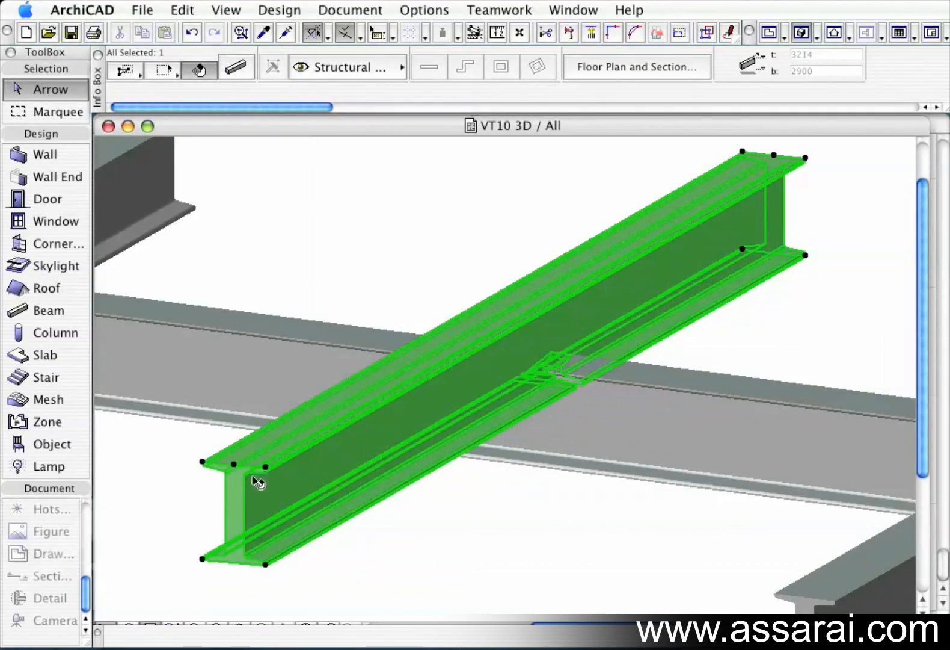
Try rotating the beam around its near end node, then undo the rotation.
{"action": "left_click", "coordinate": [234, 465]}
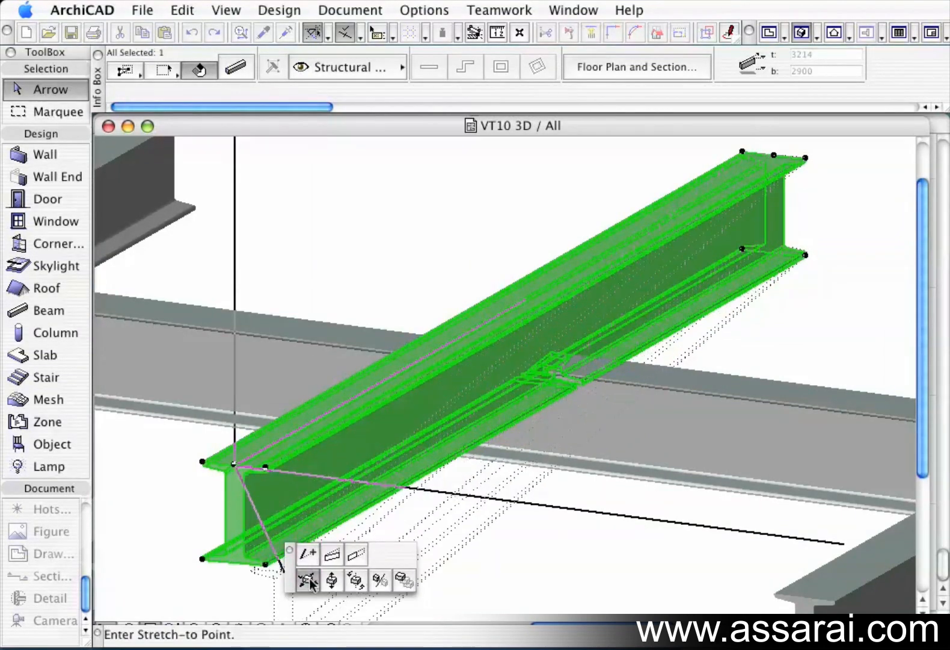
{"action": "left_click", "coordinate": [357, 581]}
{"action": "left_click", "coordinate": [234, 465]}
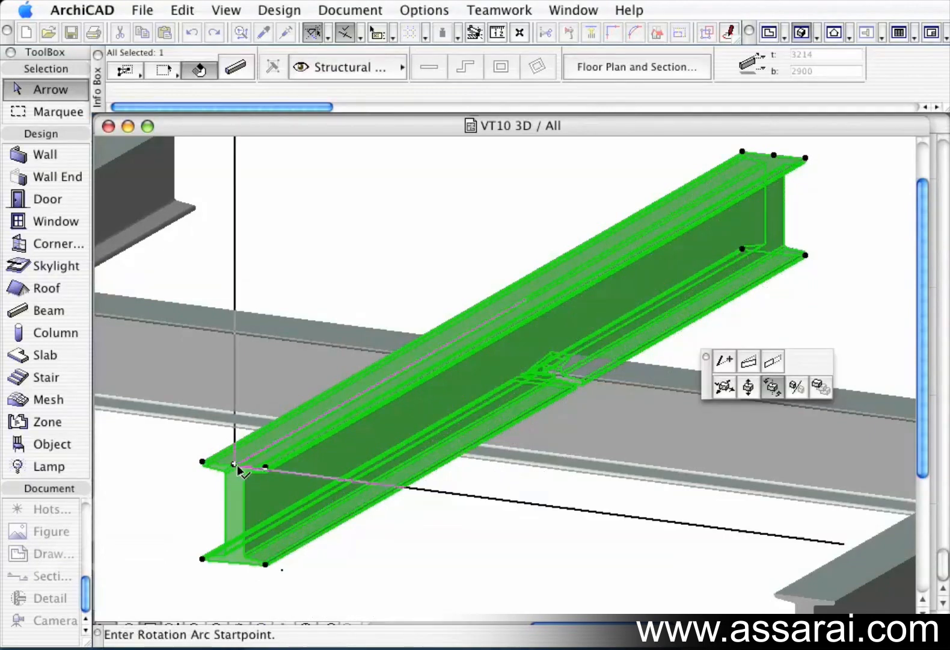
{"action": "left_click", "coordinate": [365, 472]}
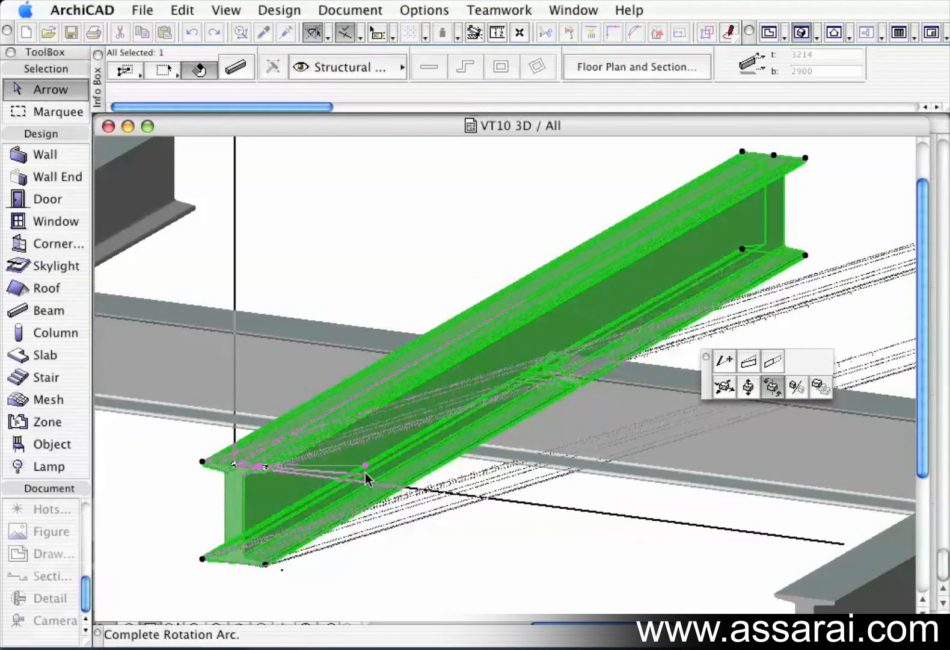
{"action": "left_click", "coordinate": [336, 564]}
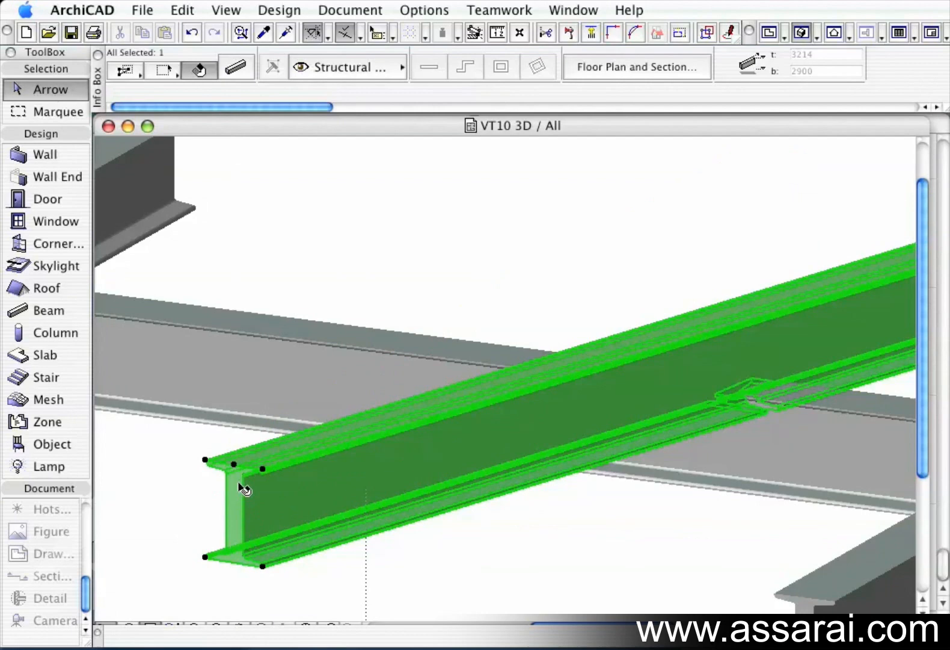
{"action": "left_click", "coordinate": [234, 465]}
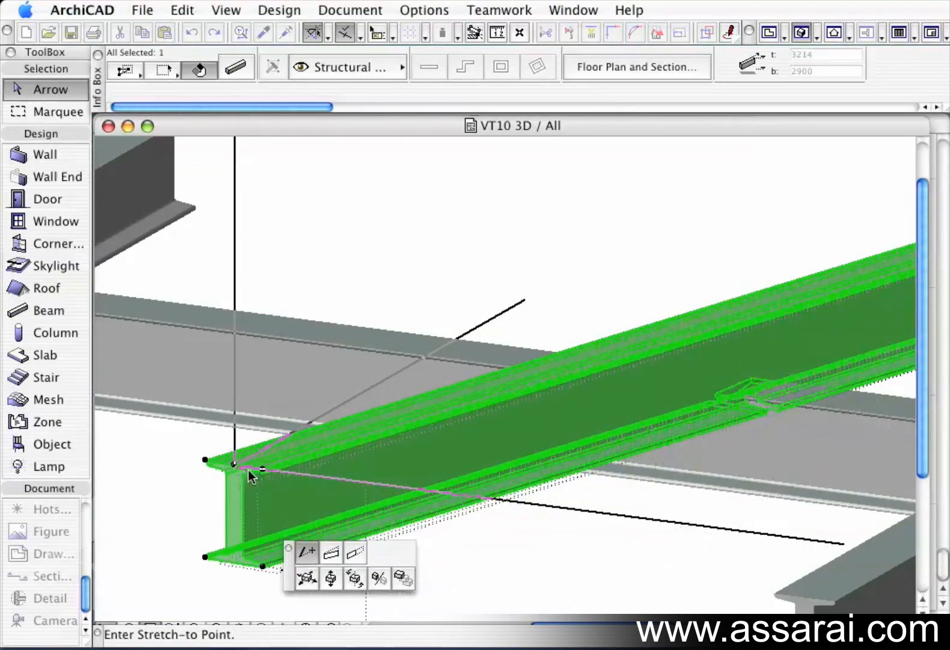
{"action": "left_click", "coordinate": [236, 468]}
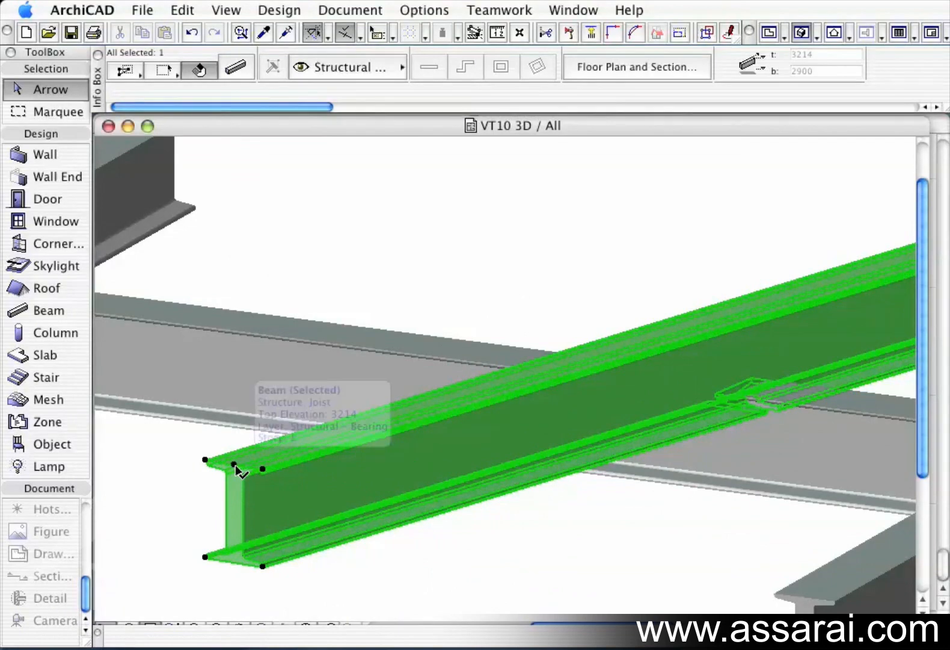
{"action": "key", "text": "super+z"}
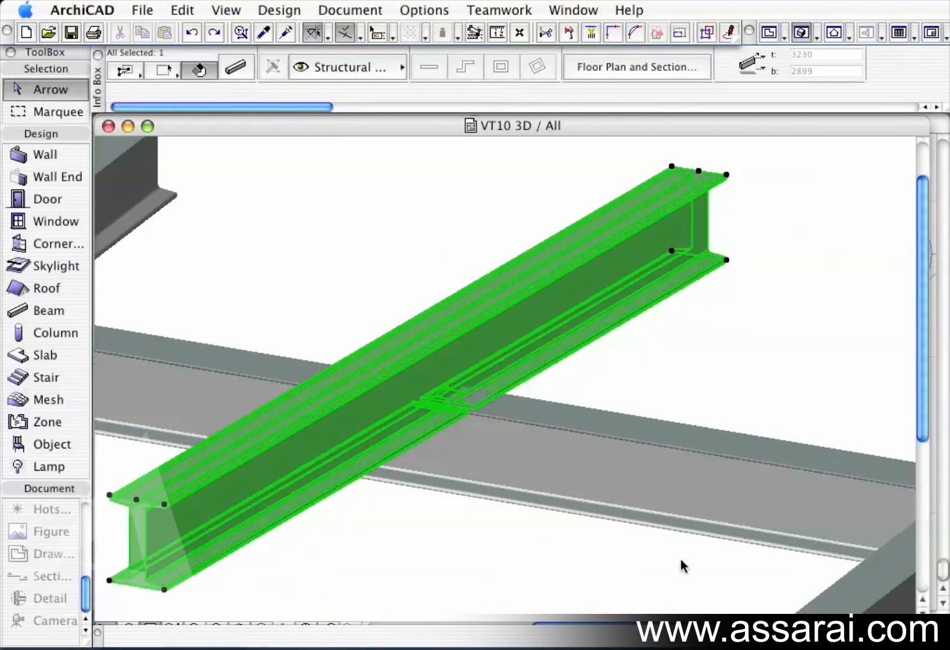
Offset the beam's near end edge outward, then pull it back toward its original position.
{"action": "left_click", "coordinate": [166, 506]}
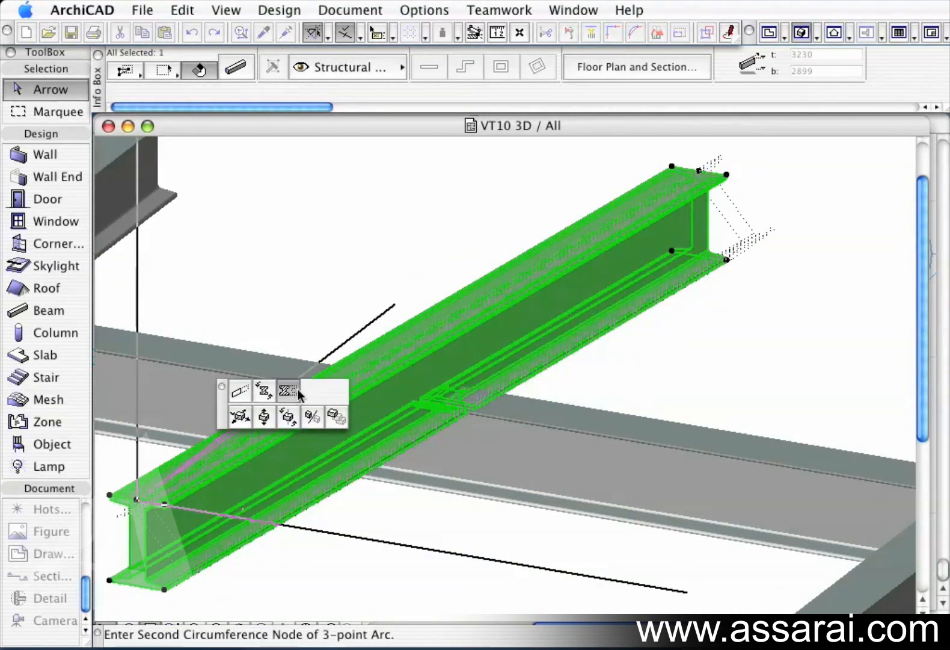
{"action": "left_click", "coordinate": [244, 394]}
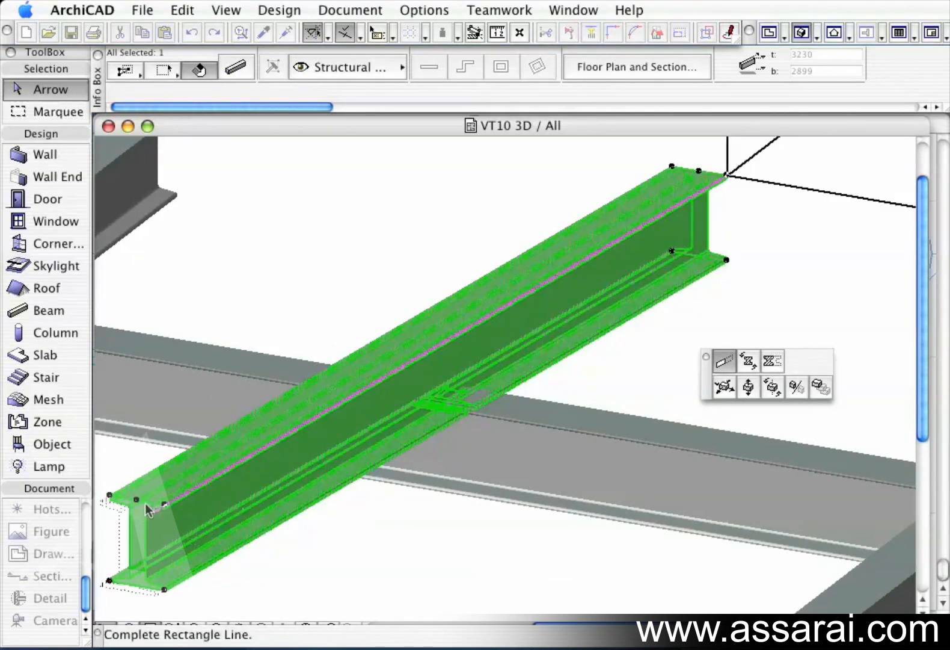
{"action": "left_click", "coordinate": [112, 518]}
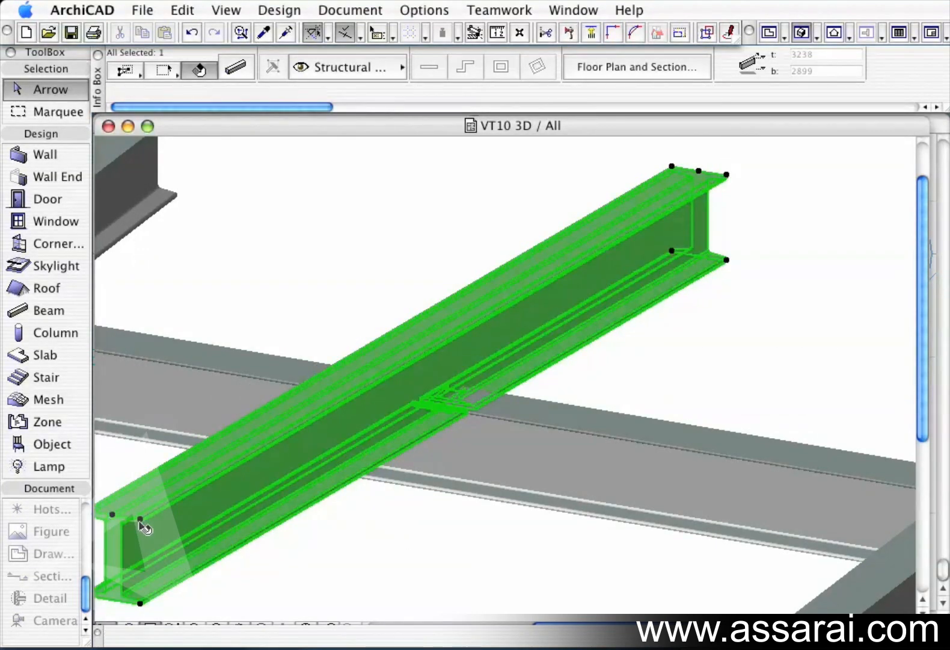
{"action": "left_click", "coordinate": [141, 520]}
{"action": "left_click", "coordinate": [214, 479]}
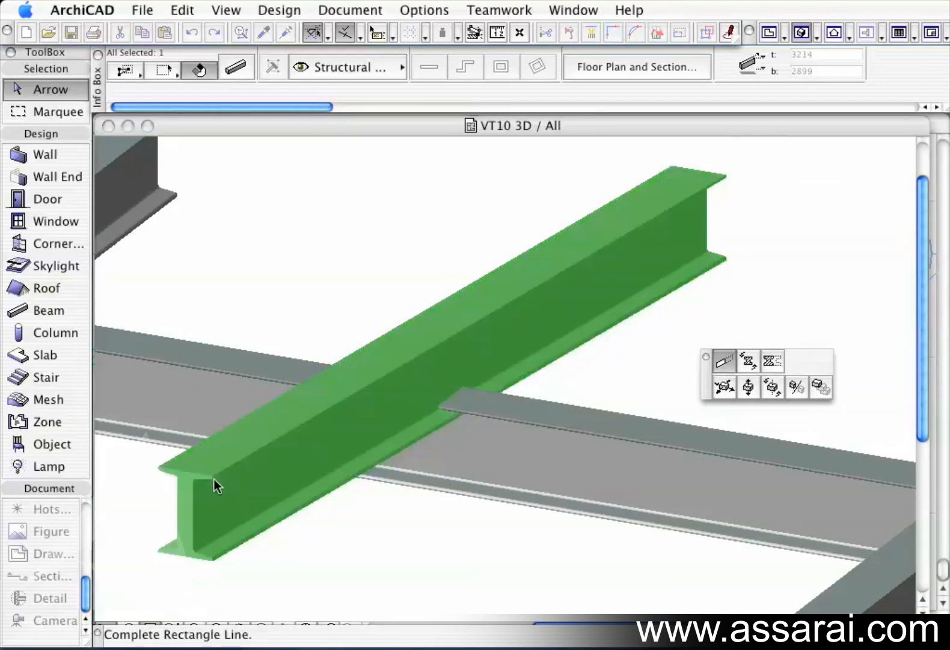
Try curving the beam's near end edge into an arc, then undo the change.
{"action": "left_click", "coordinate": [214, 476]}
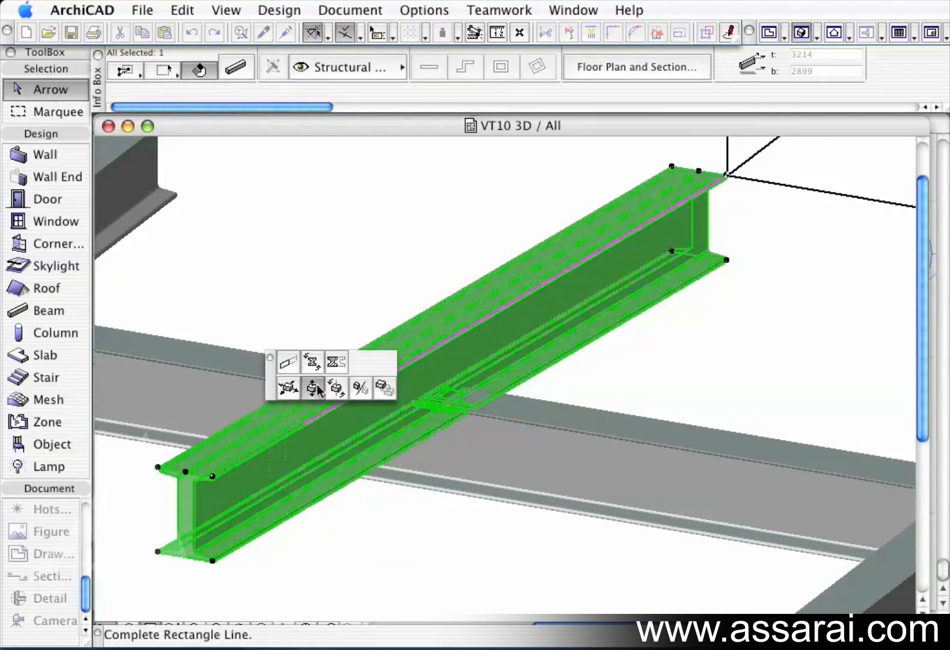
{"action": "left_click", "coordinate": [317, 366]}
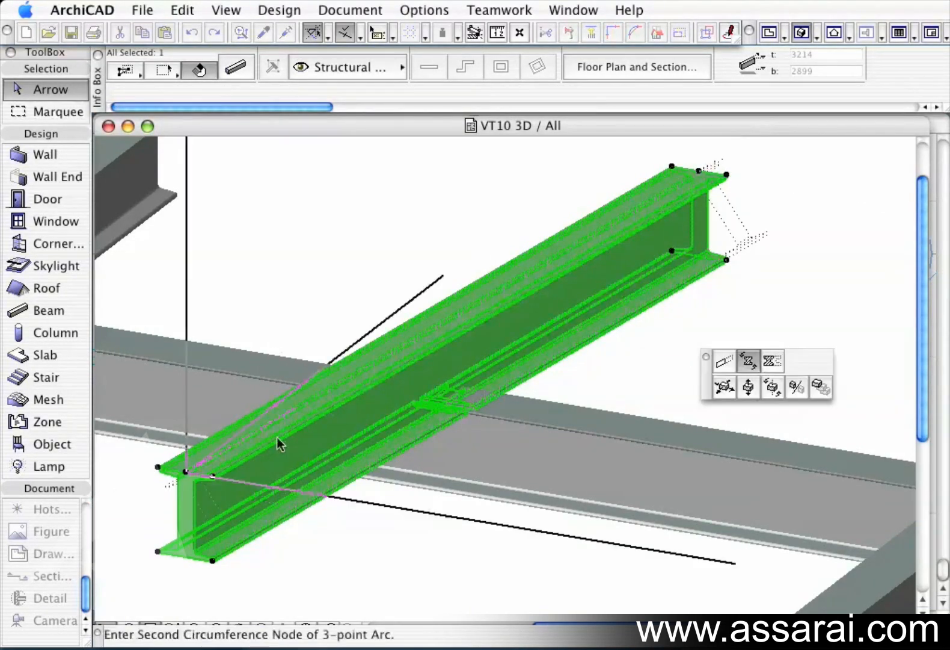
{"action": "left_click", "coordinate": [251, 504]}
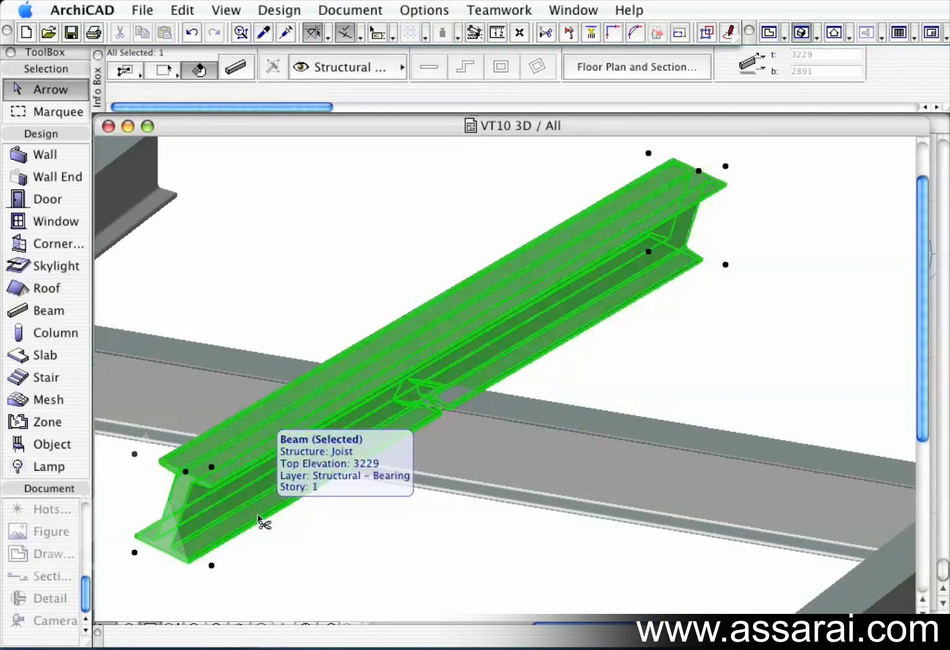
{"action": "key", "text": "super+z"}
Try offsetting all of the beam's edges outward, then undo the offset.
{"action": "left_click", "coordinate": [214, 477]}
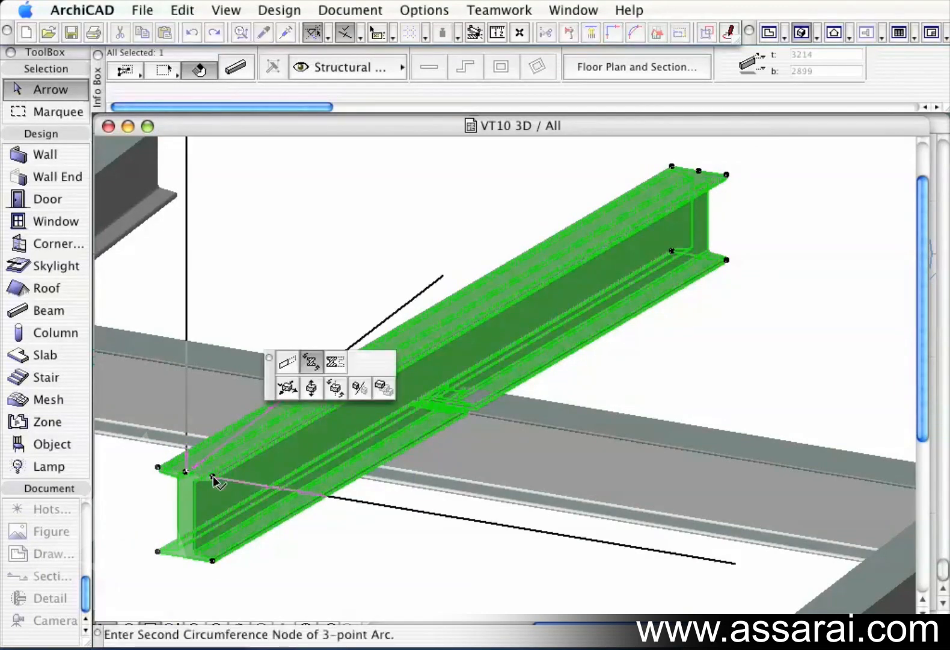
{"action": "left_click", "coordinate": [336, 366]}
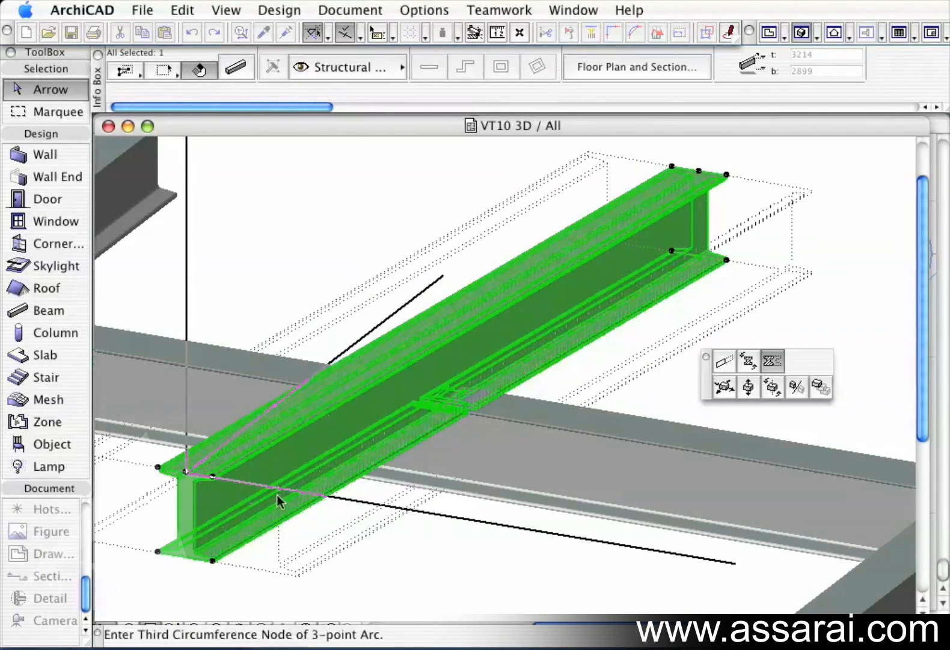
{"action": "left_click", "coordinate": [283, 584]}
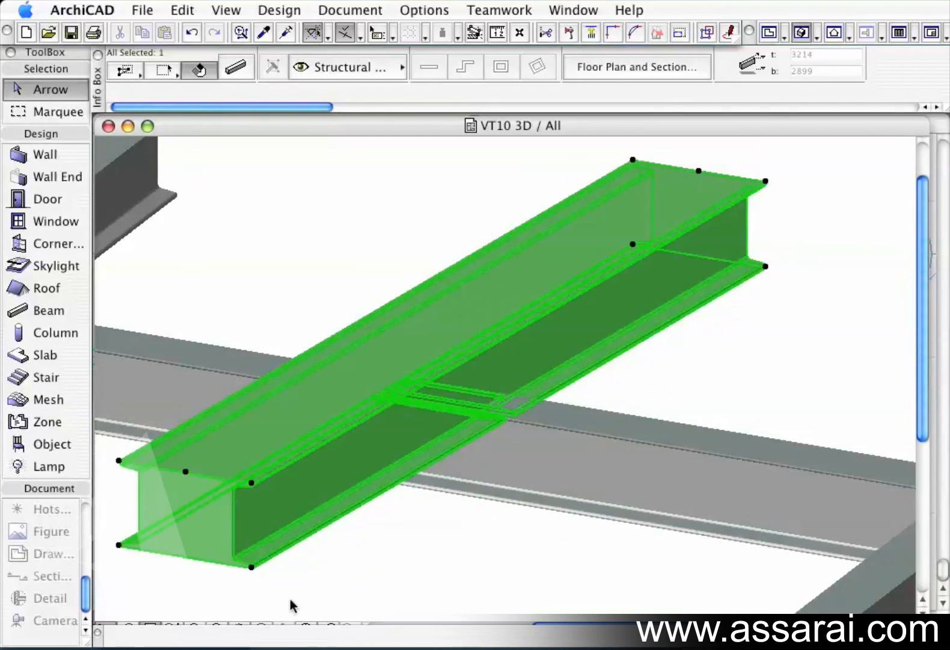
{"action": "key", "text": "super+z"}
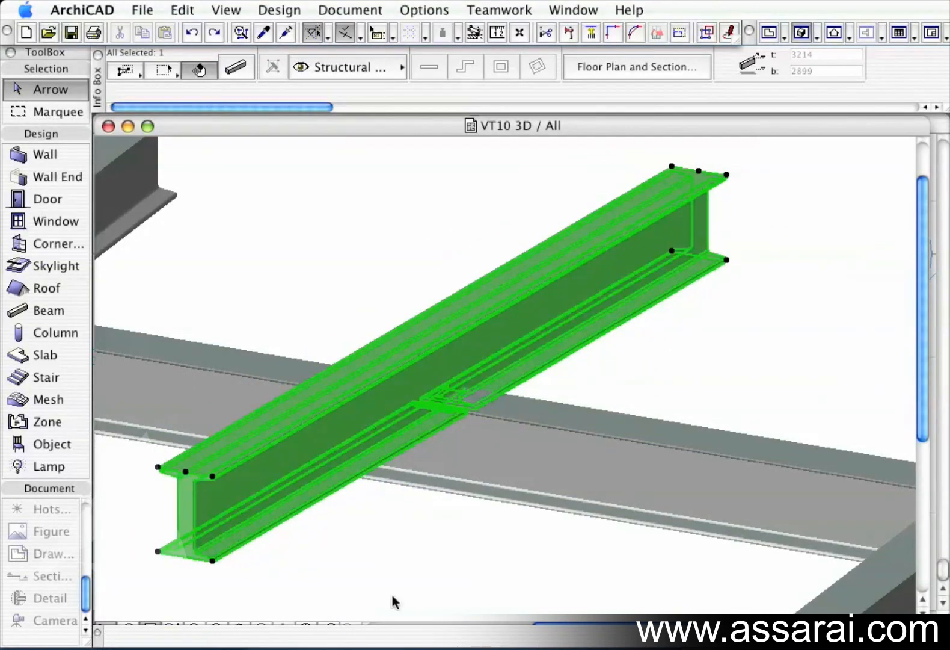
Multiply the beam by dragging with the Spread option and 200 spacing, spreading copies across the slab.
{"action": "left_click", "coordinate": [213, 477]}
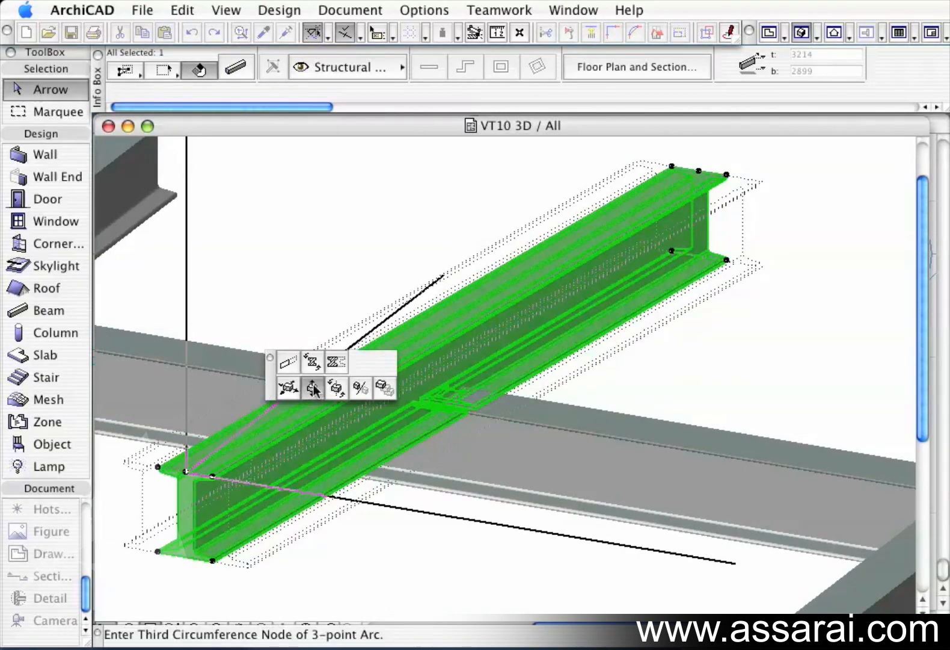
{"action": "left_click", "coordinate": [388, 389]}
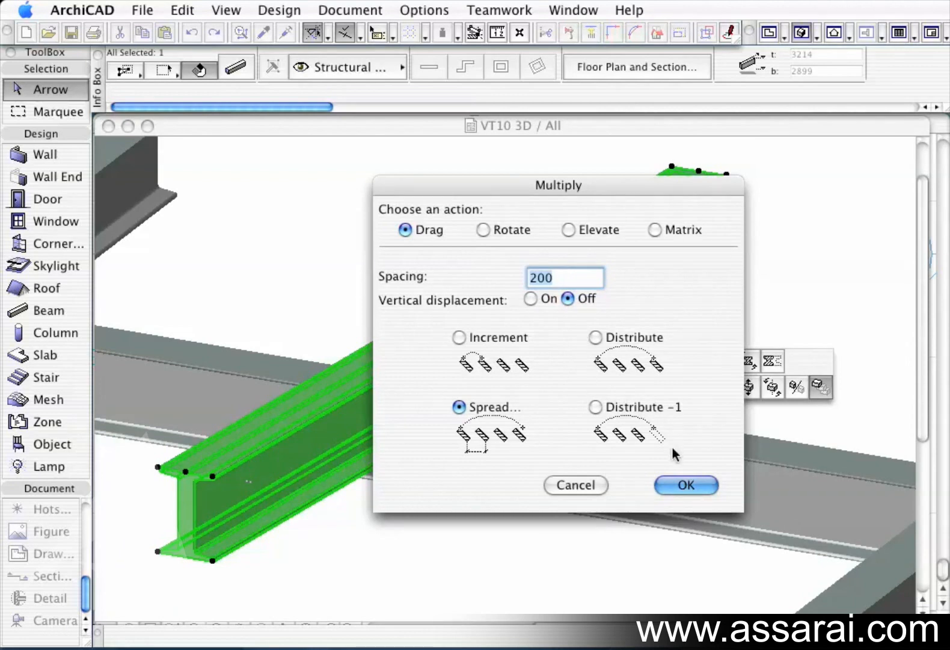
{"action": "left_click_drag", "start_coordinate": [612, 191], "coordinate": [524, 158]}
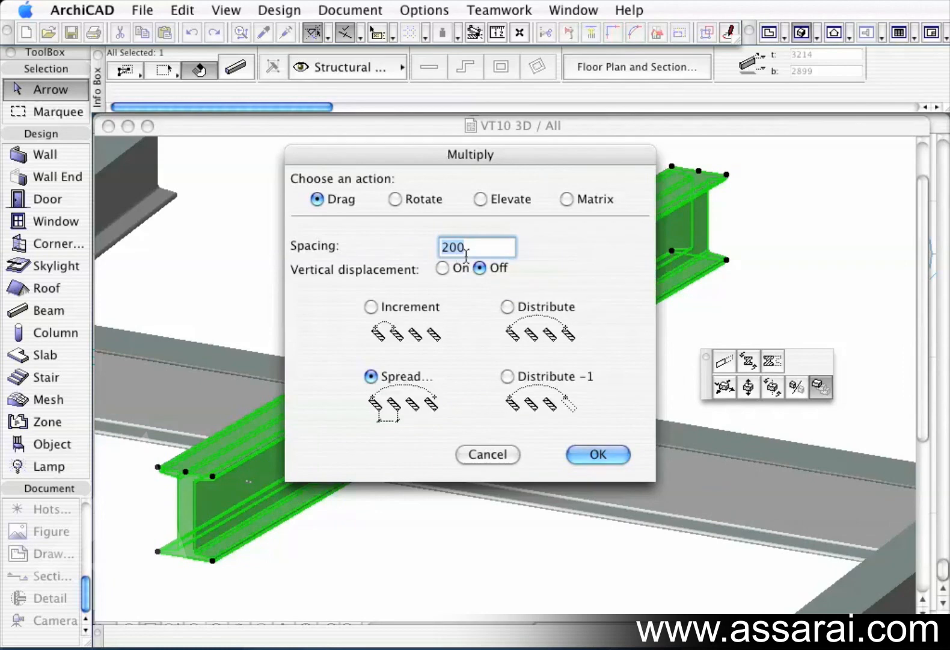
{"action": "left_click", "coordinate": [598, 454]}
{"action": "left_click", "coordinate": [188, 474]}
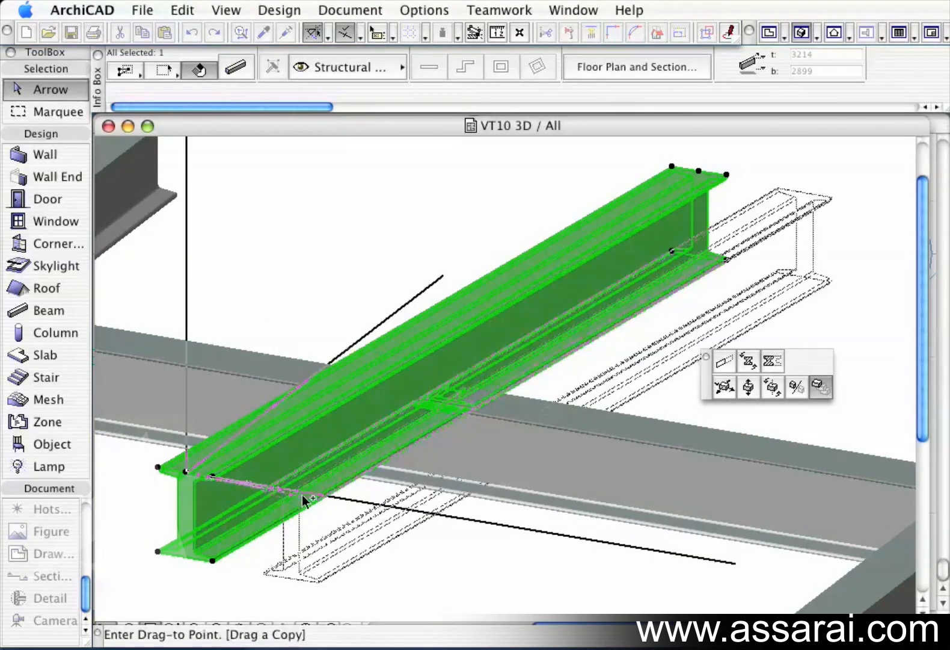
{"action": "left_click", "coordinate": [689, 564]}
{"action": "left_click", "coordinate": [337, 236]}
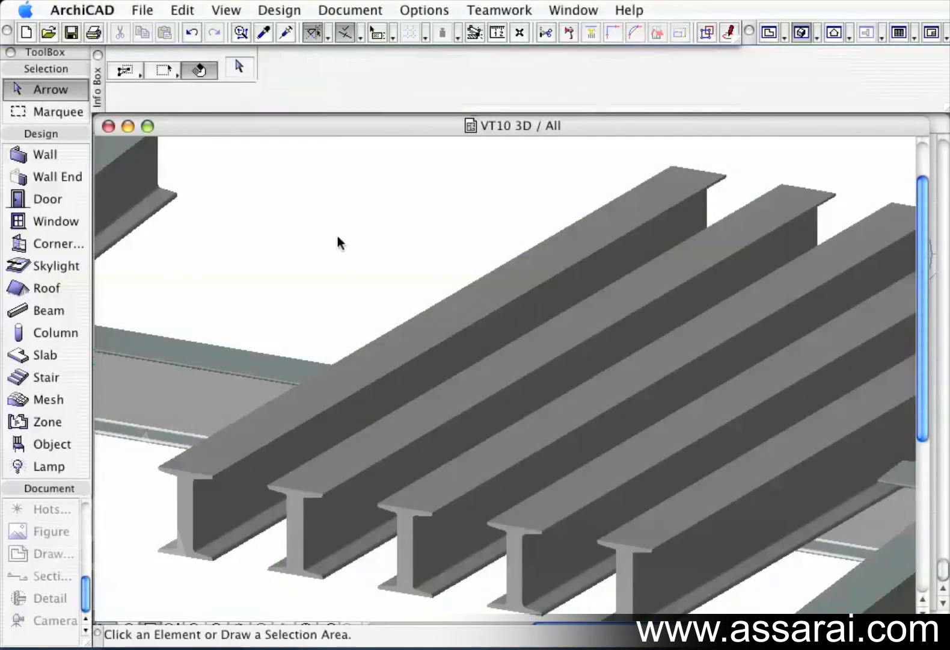
Close the 3D window and delete four of the closely spaced beam copies in the floor plan.
{"action": "left_click", "coordinate": [109, 126]}
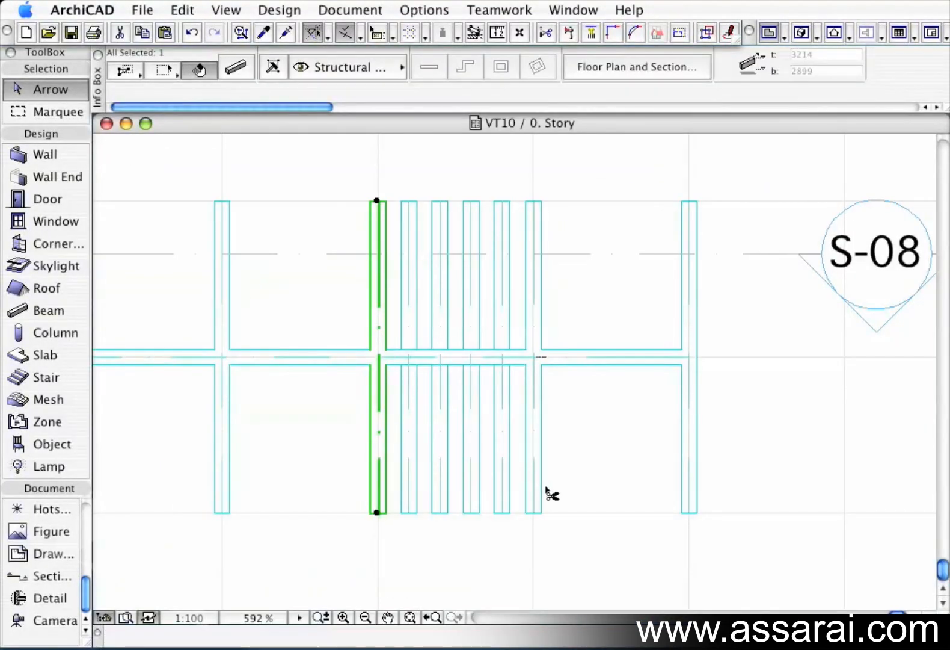
{"action": "left_click", "coordinate": [576, 515]}
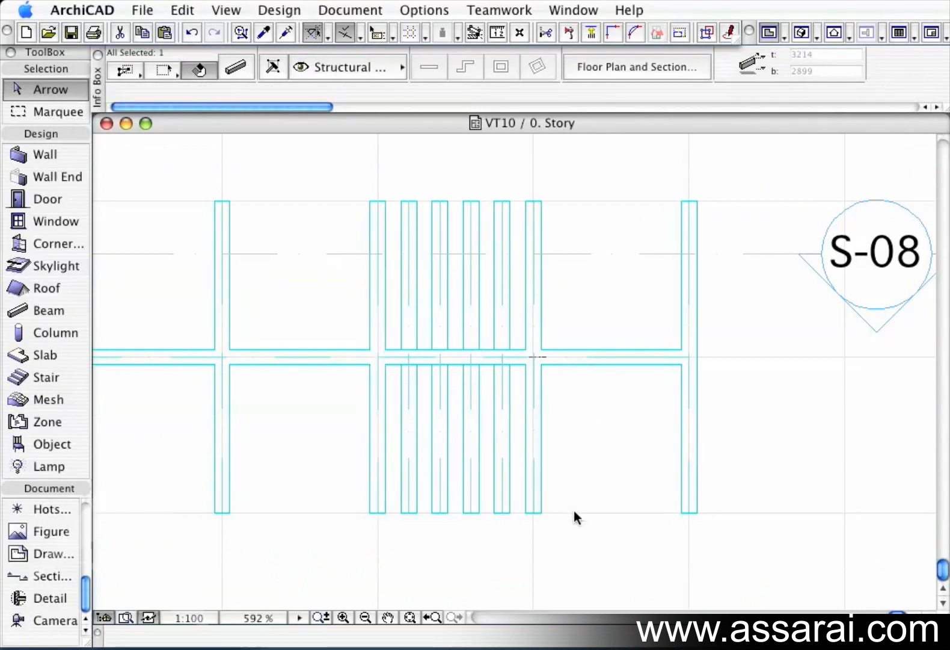
{"action": "left_click", "coordinate": [415, 470]}
{"action": "left_click", "coordinate": [510, 508], "text": "shift"}
{"action": "left_click", "coordinate": [476, 502], "text": "shift"}
{"action": "left_click", "coordinate": [445, 501], "text": "shift"}
{"action": "key", "text": "Delete"}
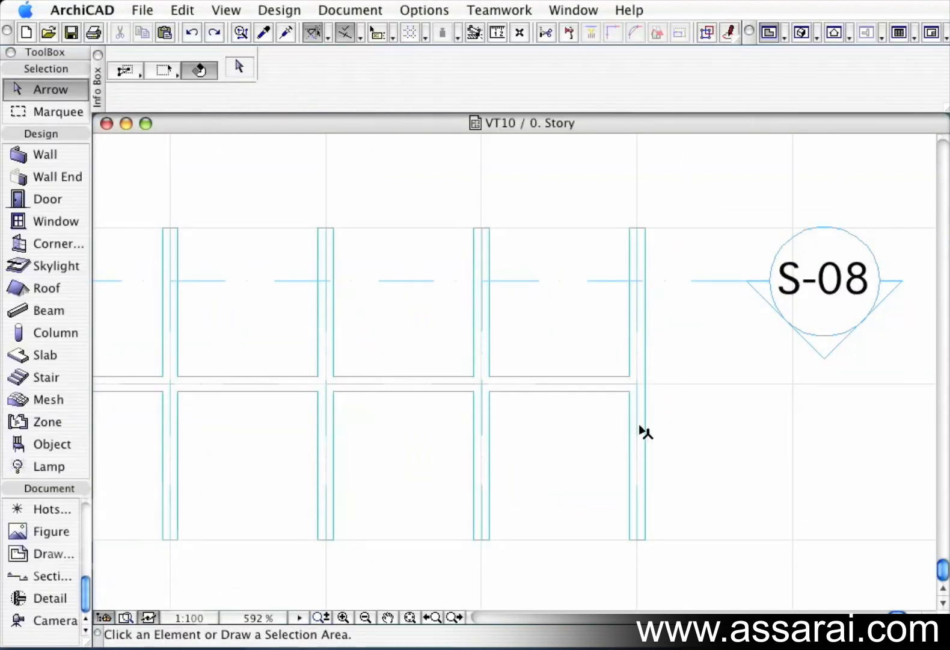
Draw a horizontal beam across the four vertical beams along the middle grid line.
{"action": "middle_click_drag", "start_coordinate": [484, 406], "coordinate": [654, 405]}
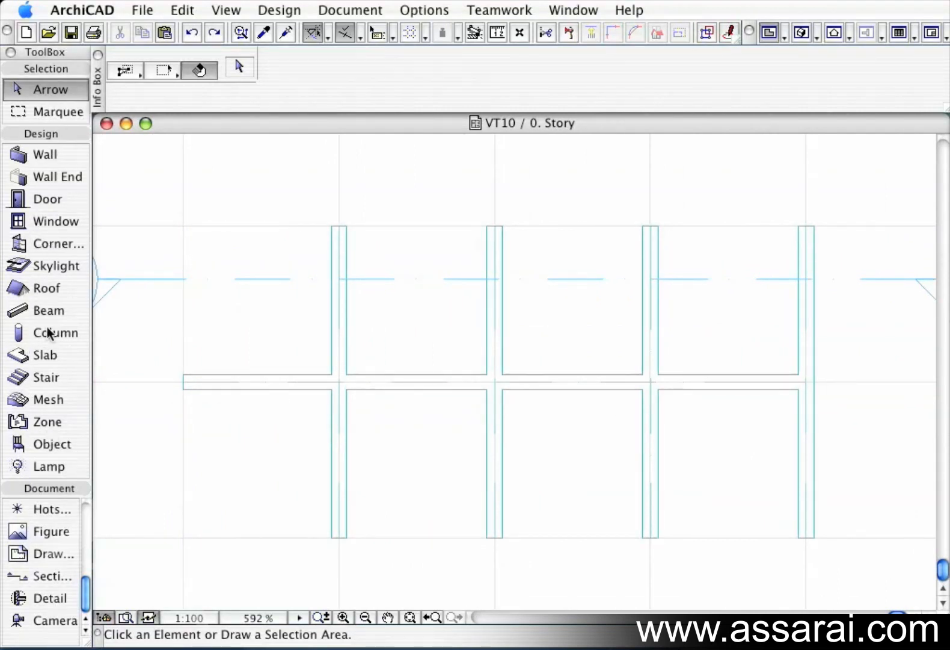
{"action": "left_click", "coordinate": [53, 310]}
{"action": "left_click", "coordinate": [270, 384], "text": "super"}
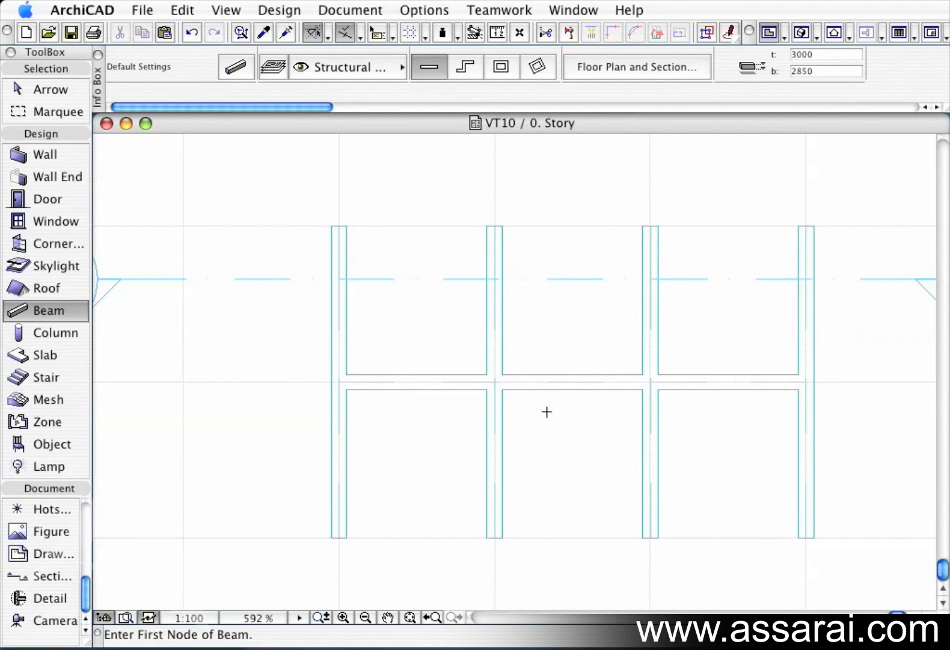
{"action": "left_click", "coordinate": [552, 385], "text": "shift"}
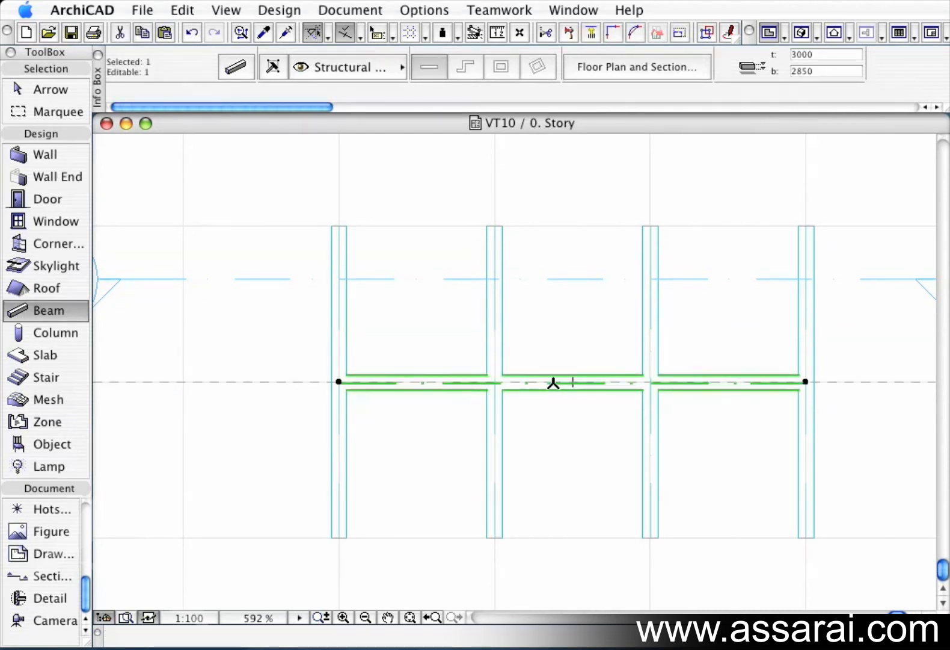
Drag the new horizontal beam up to the upper ends of the vertical beams.
{"action": "key", "text": "super+d"}
{"action": "left_click", "coordinate": [554, 382]}
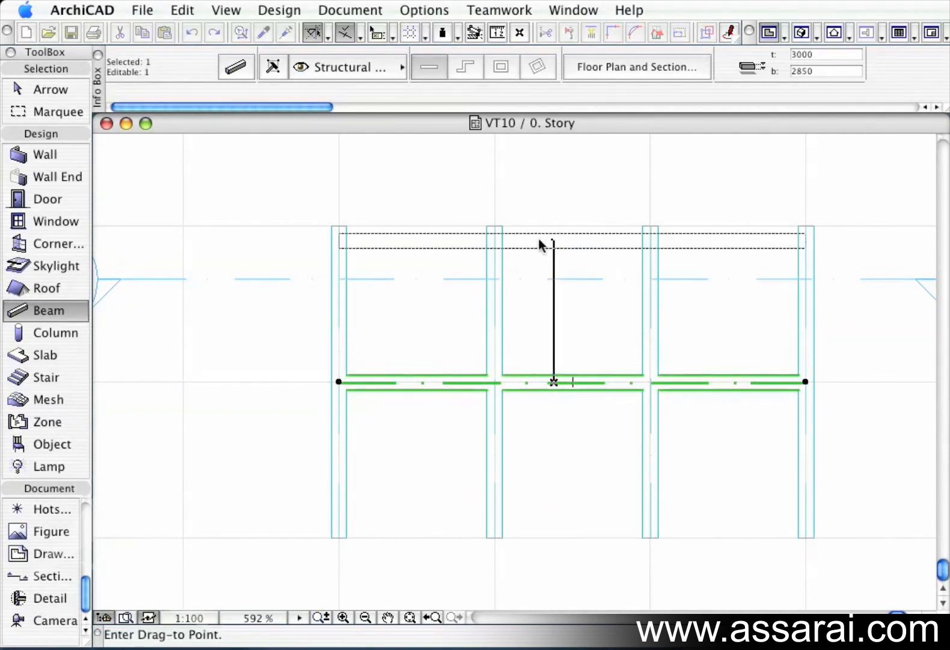
{"action": "left_click", "coordinate": [495, 234]}
{"action": "key", "text": "Escape"}
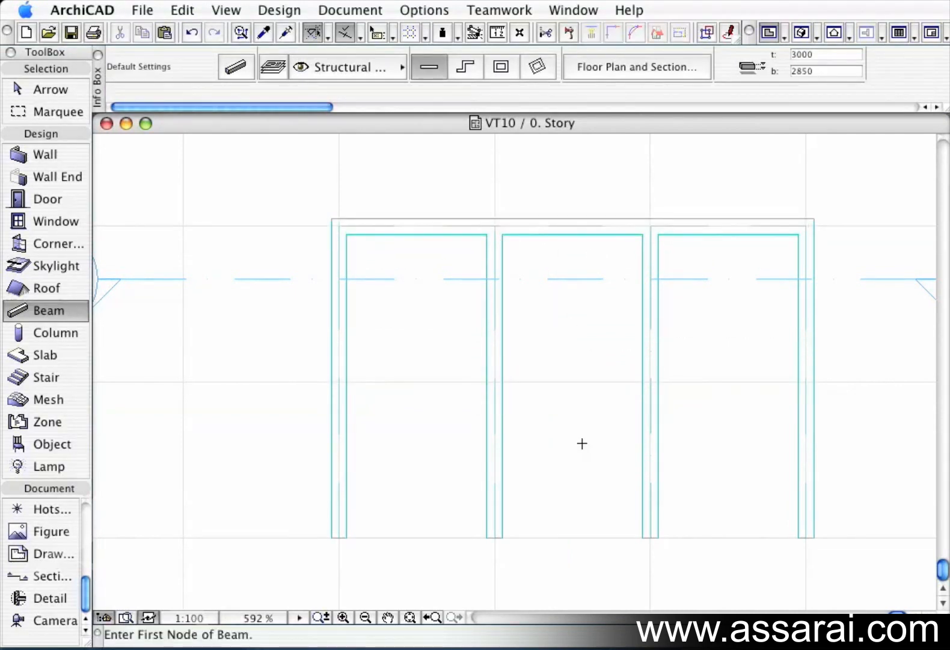
Select the two middle vertical beams and make them slanted with a 15° slope angle.
{"action": "left_click", "coordinate": [500, 504]}
{"action": "key", "text": "Escape"}
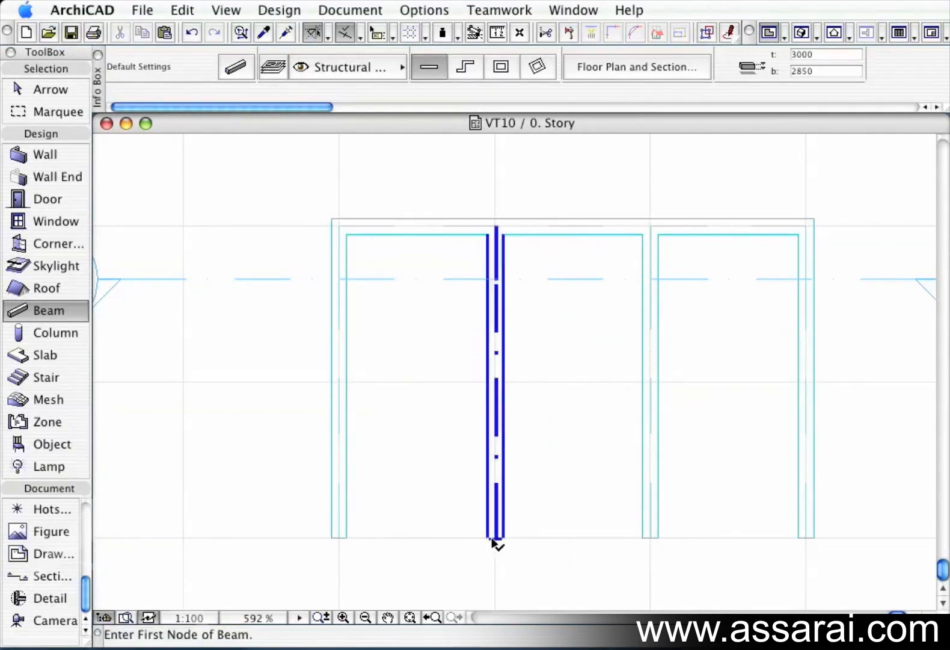
{"action": "left_click", "coordinate": [492, 539], "text": "shift"}
{"action": "left_click", "coordinate": [653, 535], "text": "shift"}
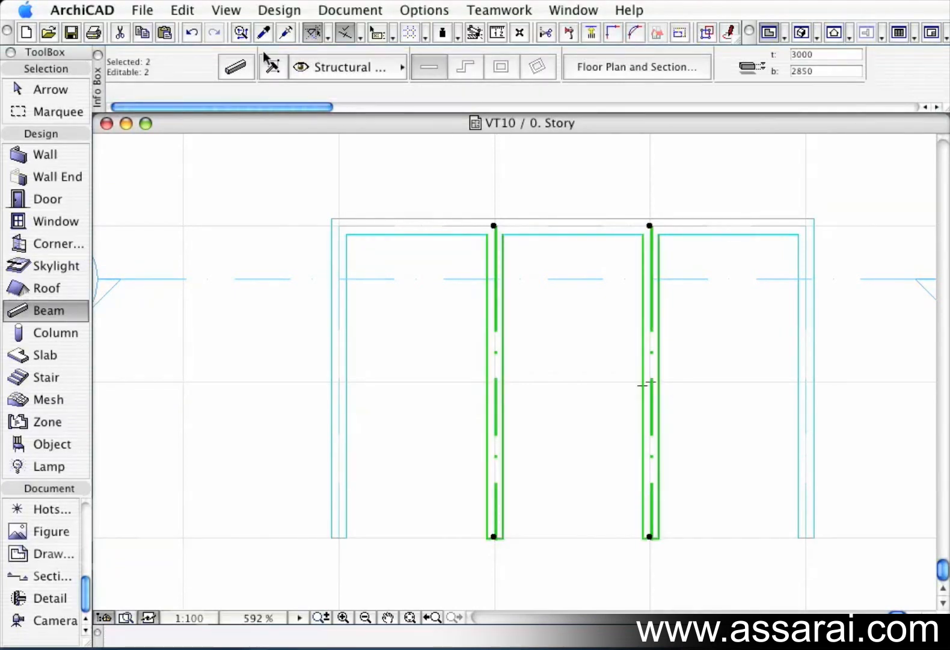
{"action": "left_click", "coordinate": [235, 68]}
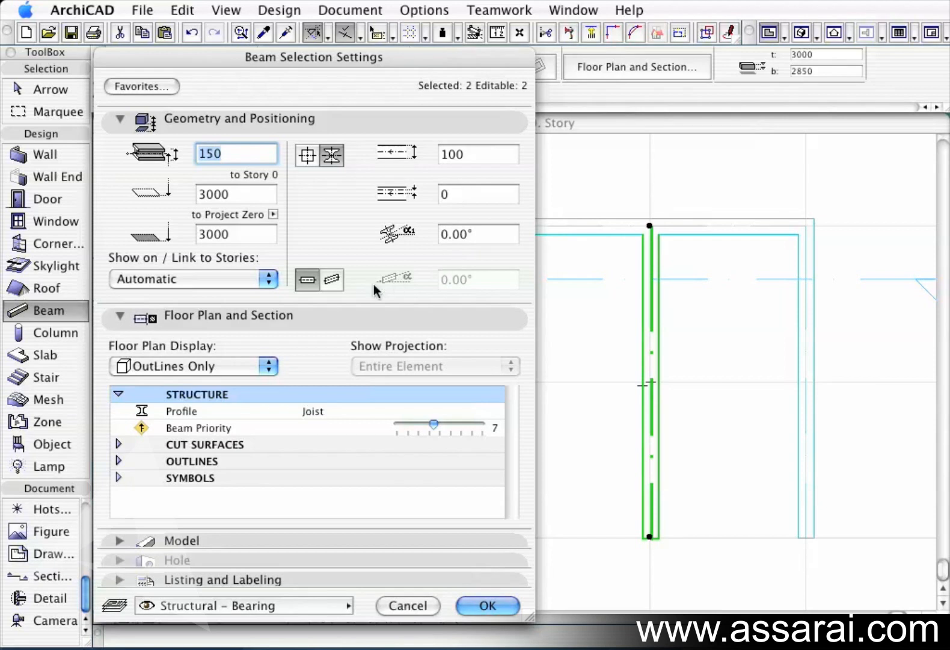
{"action": "left_click", "coordinate": [340, 282]}
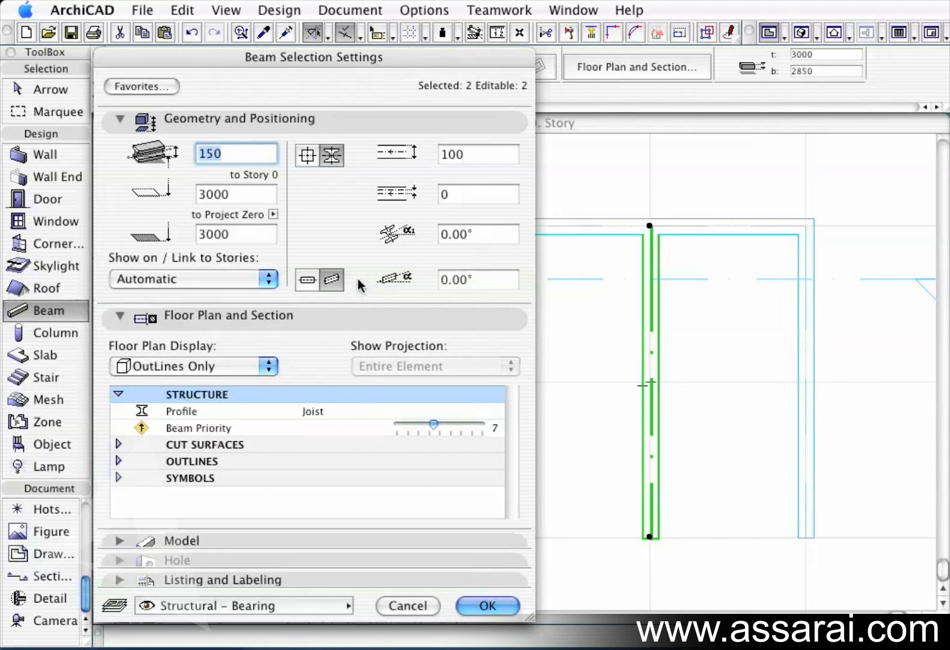
{"action": "left_click", "coordinate": [464, 281]}
{"action": "type", "text": "15"}
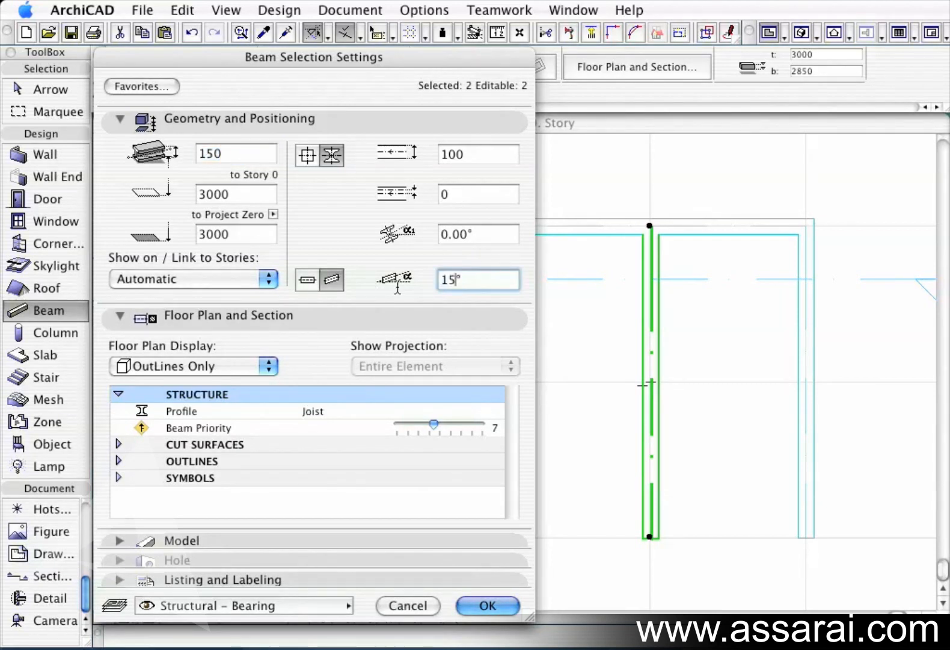
{"action": "key", "text": "Return"}
{"action": "key", "text": "super+z"}
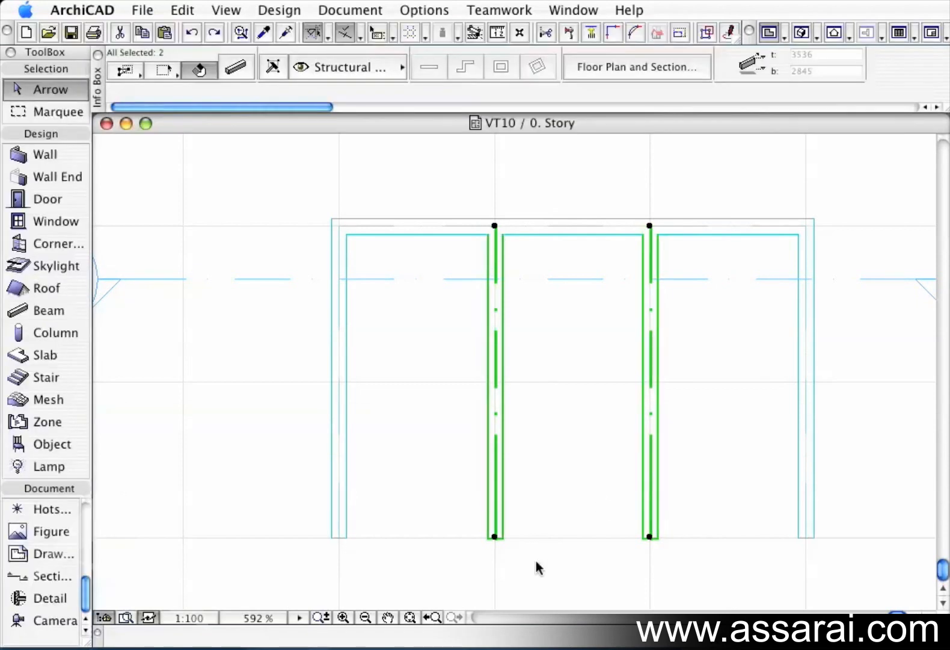
Change the profile rotation angle of the right sloped beam.
{"action": "left_click", "coordinate": [652, 537]}
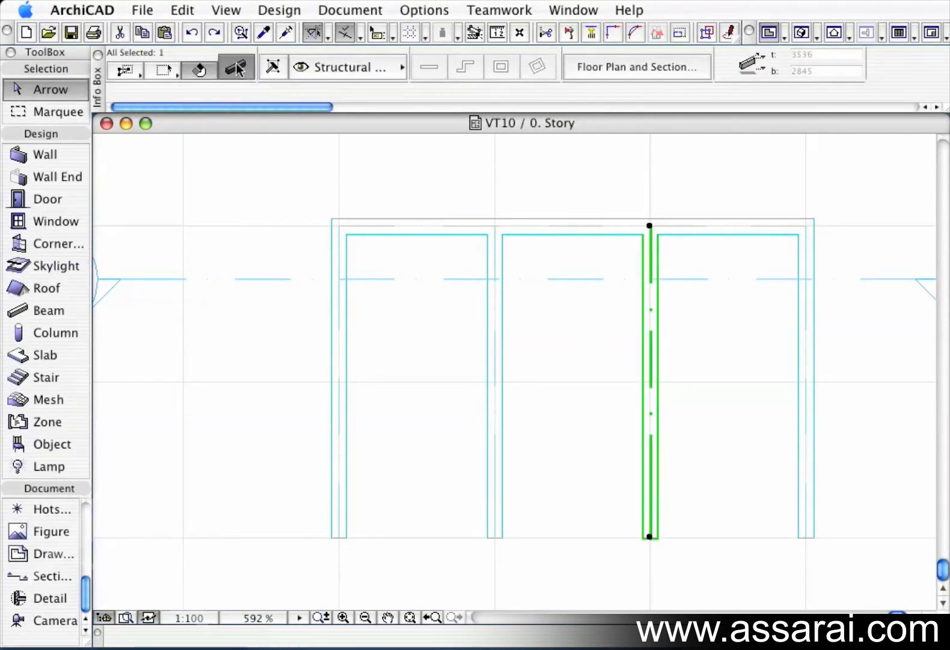
{"action": "key", "text": "super+t"}
{"action": "left_click", "coordinate": [475, 234]}
{"action": "type", "text": "0"}
{"action": "key", "text": "Return"}
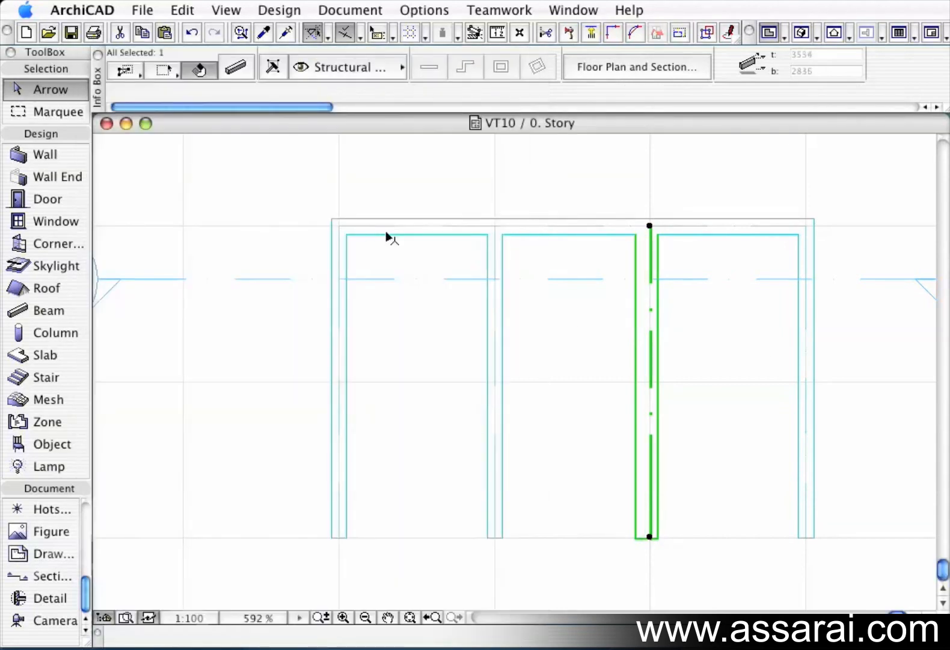
Set the rightmost vertical beam's profile rotation angle to 30°.
{"action": "left_click", "coordinate": [788, 491]}
{"action": "left_click", "coordinate": [801, 499]}
{"action": "left_click", "coordinate": [251, 70]}
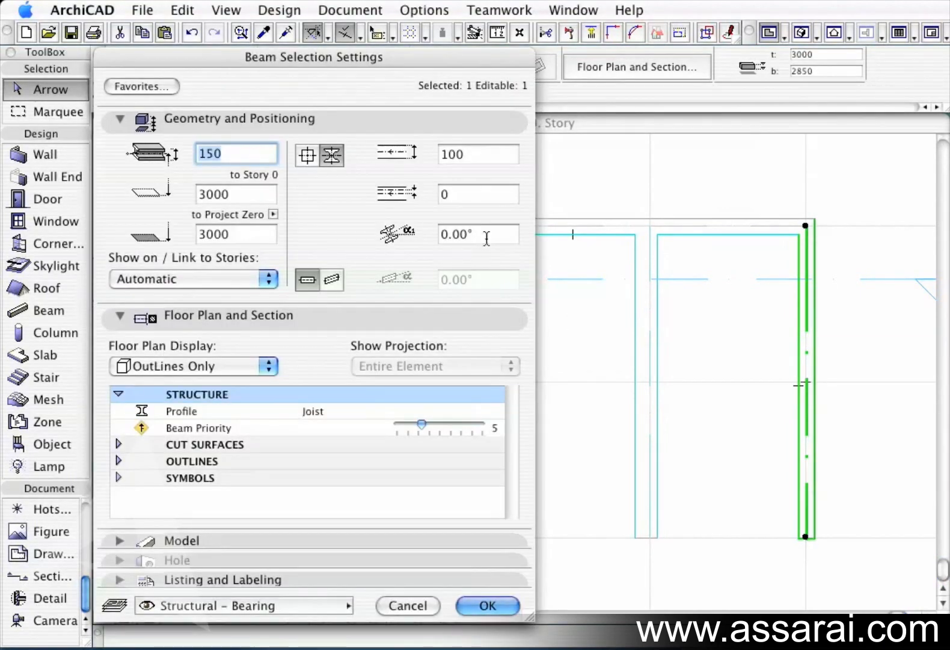
{"action": "left_click", "coordinate": [487, 236]}
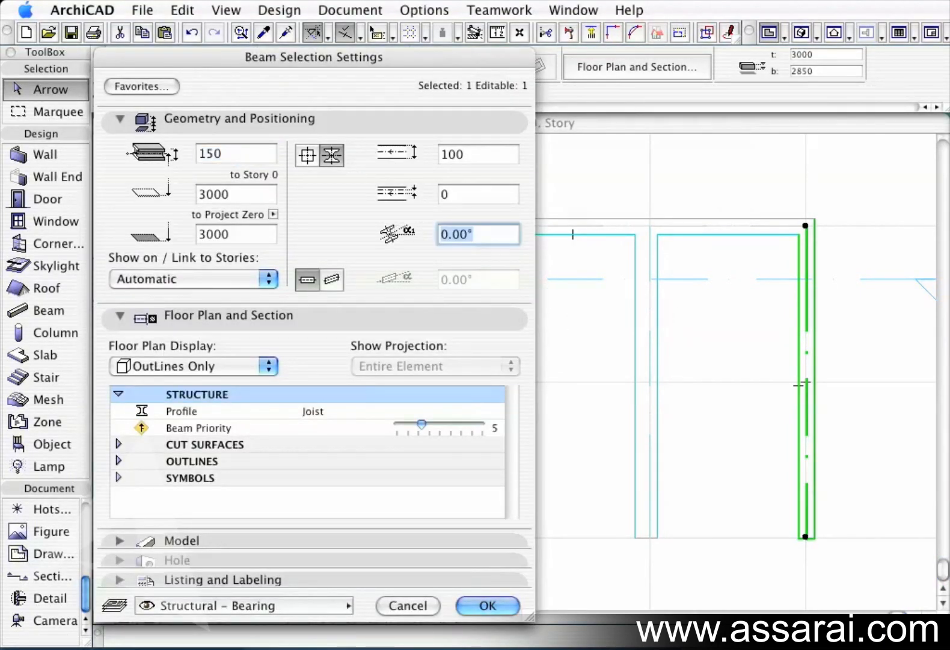
{"action": "type", "text": "34"}
{"action": "key", "text": "BackSpace"}
{"action": "type", "text": "0"}
{"action": "key", "text": "Return"}
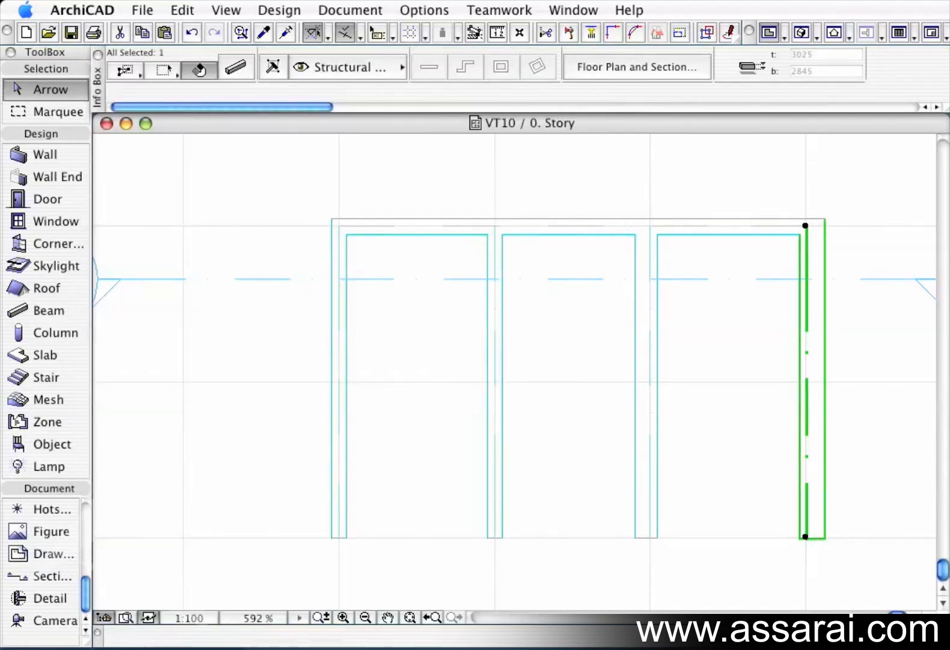
Give the left sloped beam a negative profile rotation angle.
{"action": "left_click", "coordinate": [487, 493]}
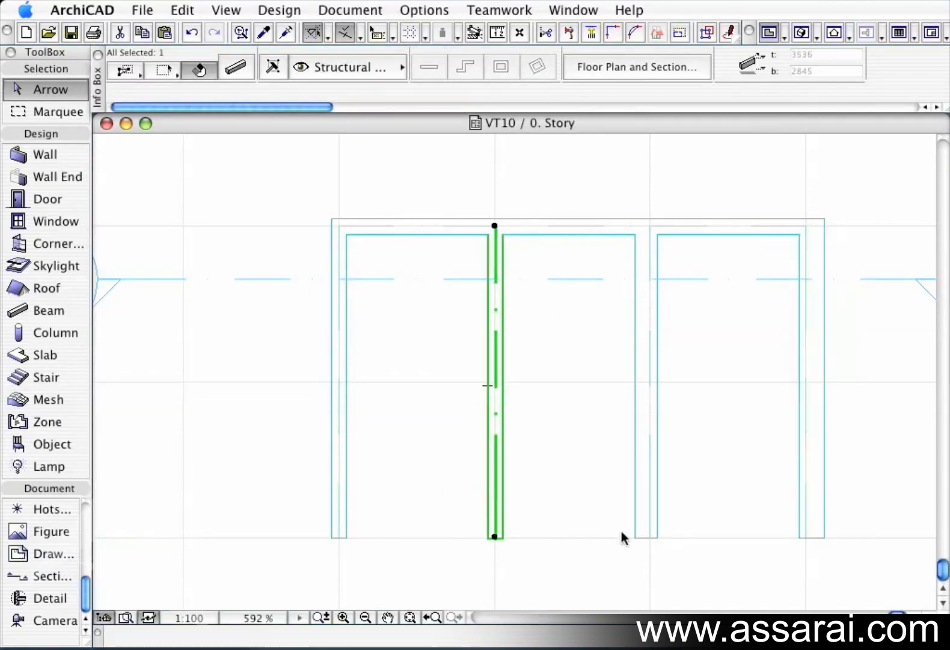
{"action": "left_click", "coordinate": [235, 67]}
{"action": "left_click", "coordinate": [475, 235]}
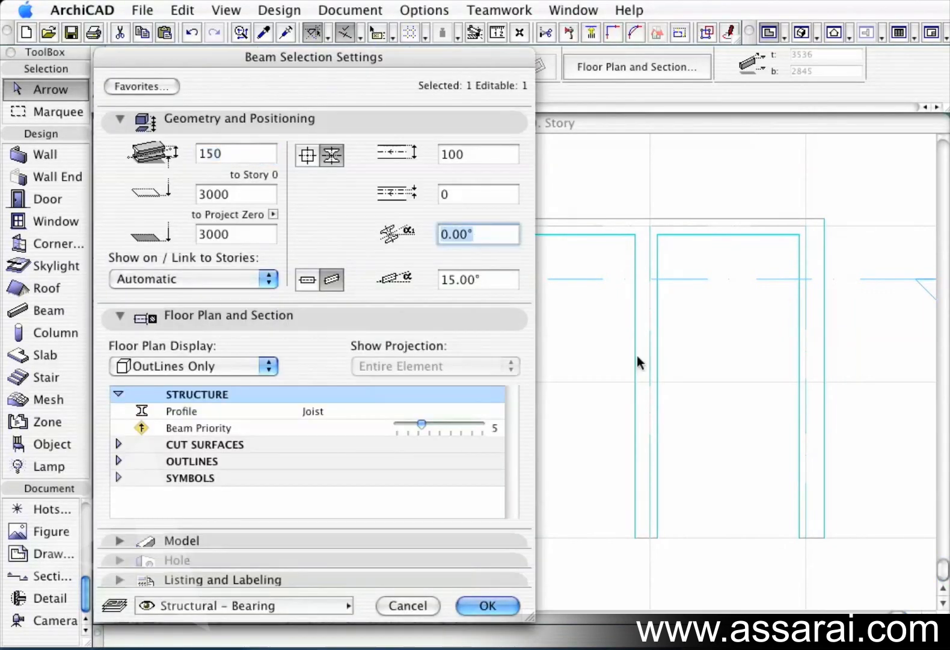
{"action": "type", "text": "-2"}
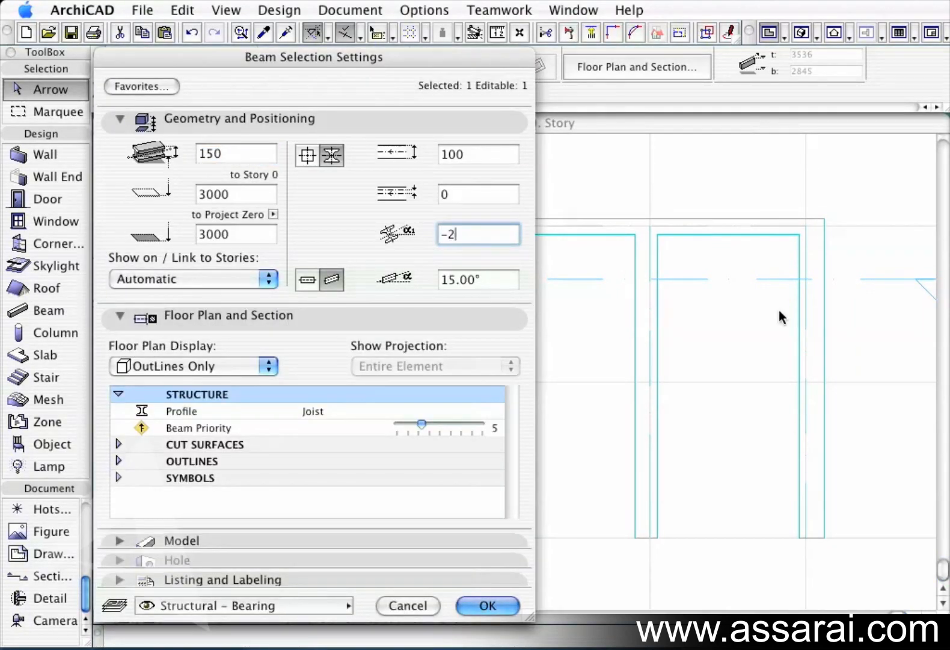
{"action": "key", "text": "Return"}
Select the left vertical beam and set its profile rotation angle to -90°.
{"action": "left_click", "coordinate": [340, 469]}
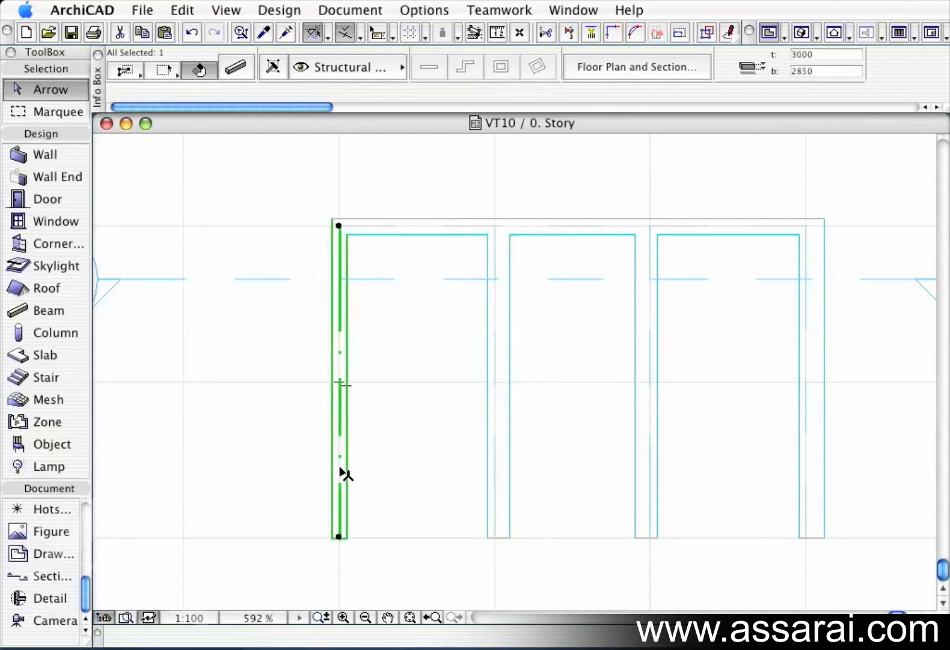
{"action": "key", "text": "super+e"}
{"action": "left_click", "coordinate": [273, 68]}
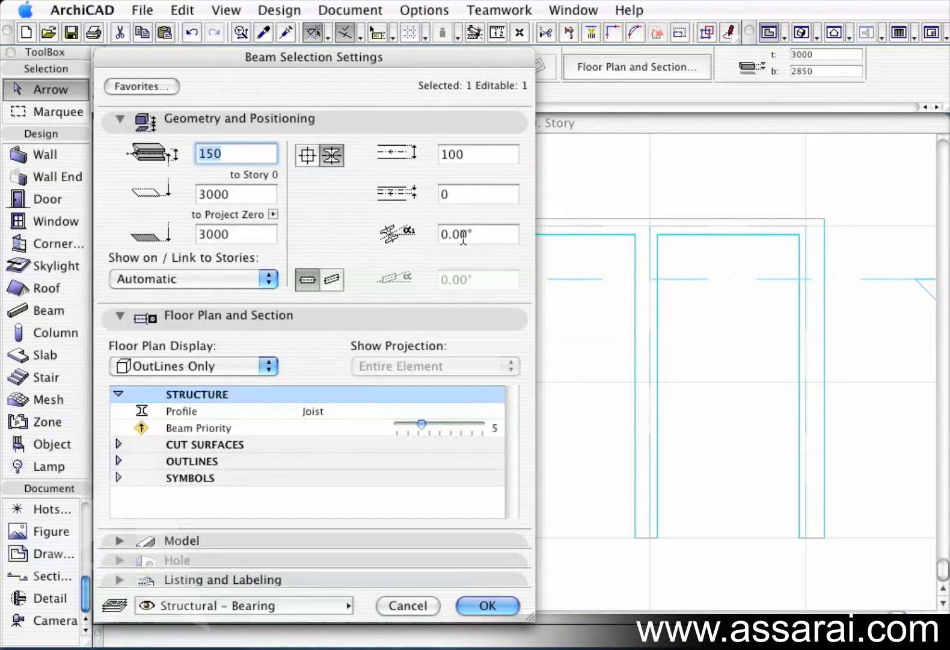
{"action": "left_click", "coordinate": [481, 234]}
{"action": "type", "text": "-"}
{"action": "type", "text": "90"}
{"action": "key", "text": "Return"}
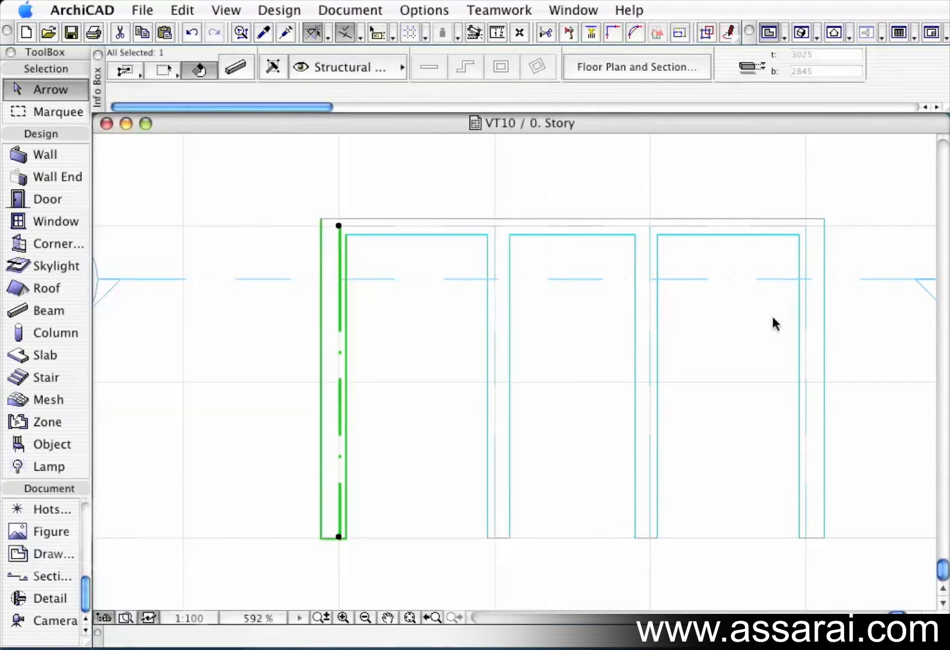
Deselect the beam and check the beams in the 3D window before returning to the floor plan.
{"action": "left_click", "coordinate": [446, 496]}
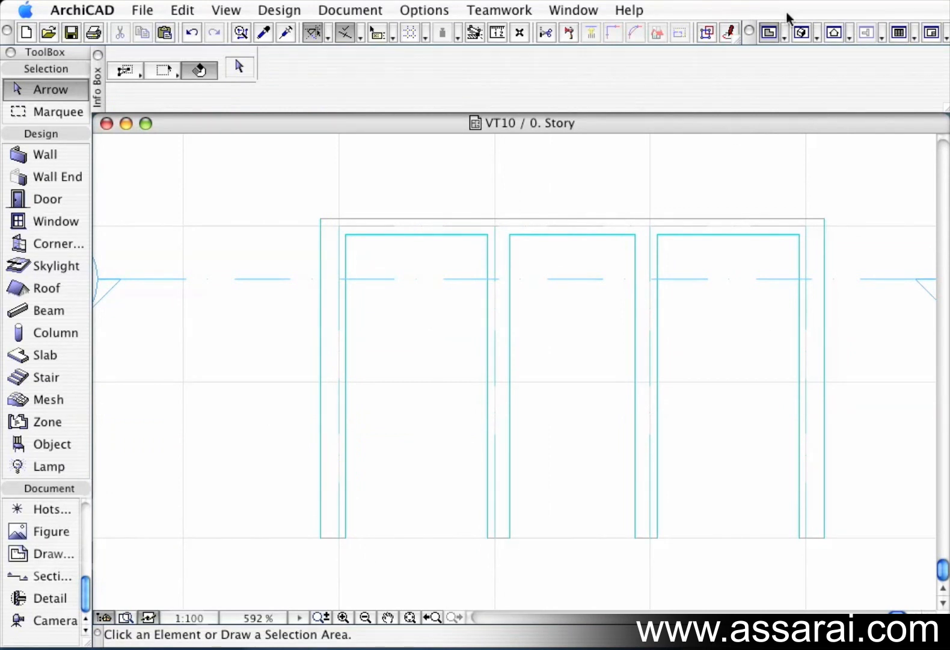
{"action": "left_click", "coordinate": [805, 34]}
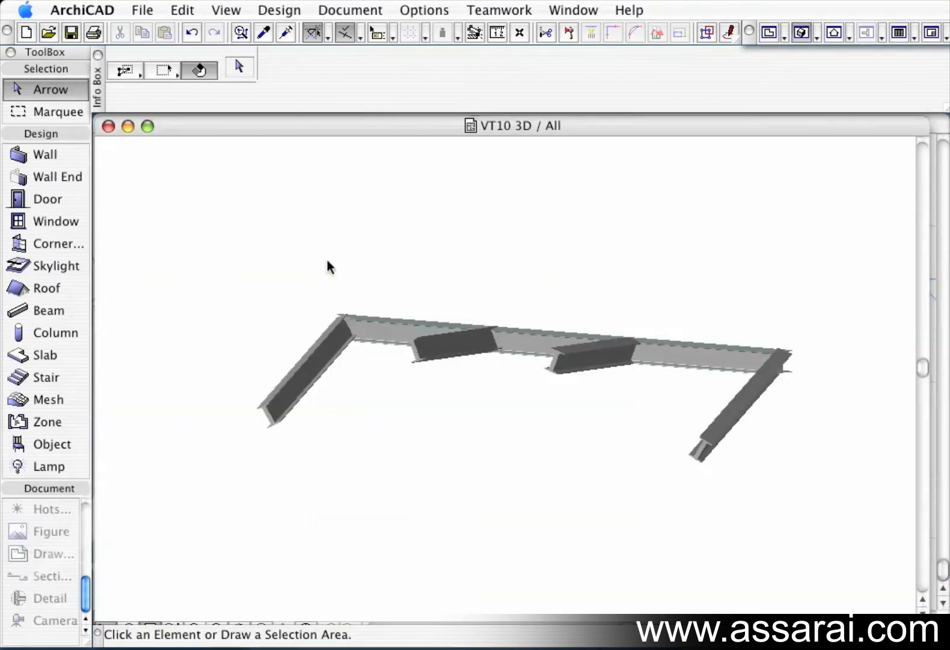
{"action": "left_click", "coordinate": [108, 126]}
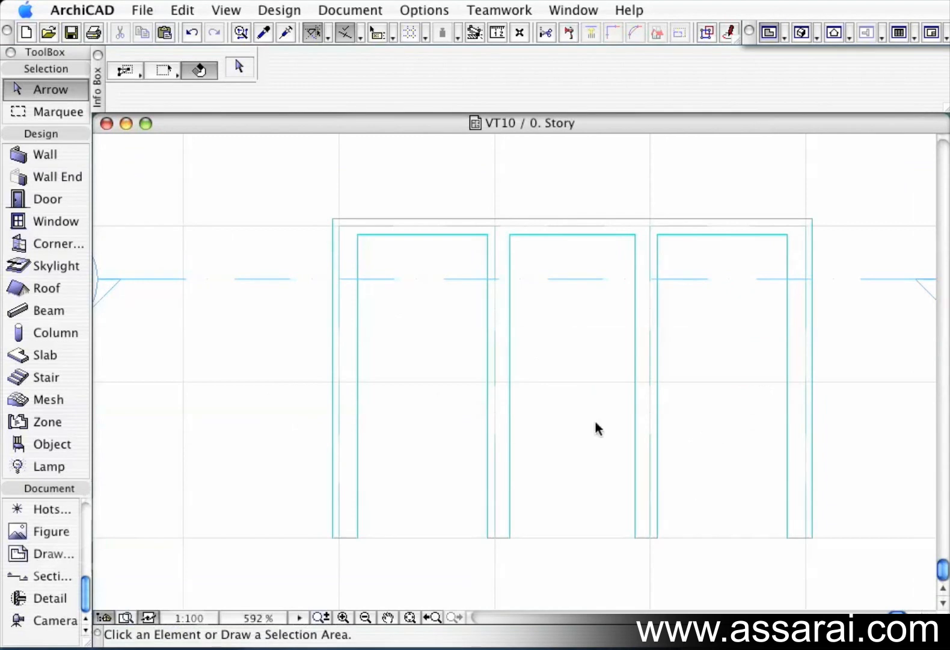
Stretch the bottom ends of the outer left and right beams outward so both beams splay apart.
{"action": "left_click", "coordinate": [352, 537]}
{"action": "left_click", "coordinate": [343, 540]}
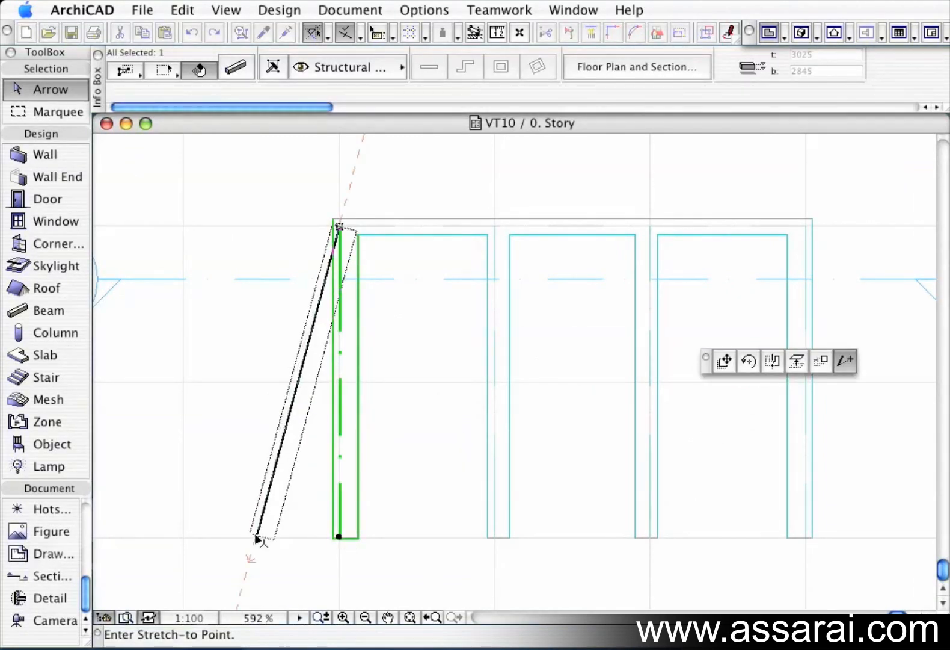
{"action": "left_click", "coordinate": [257, 539]}
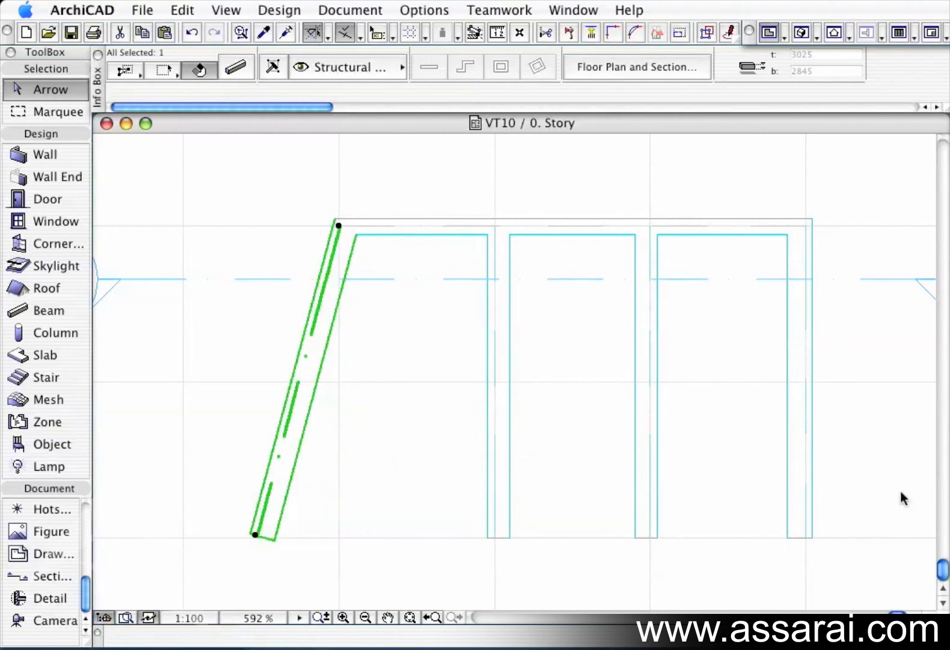
{"action": "left_click", "coordinate": [804, 536]}
{"action": "left_click", "coordinate": [804, 537]}
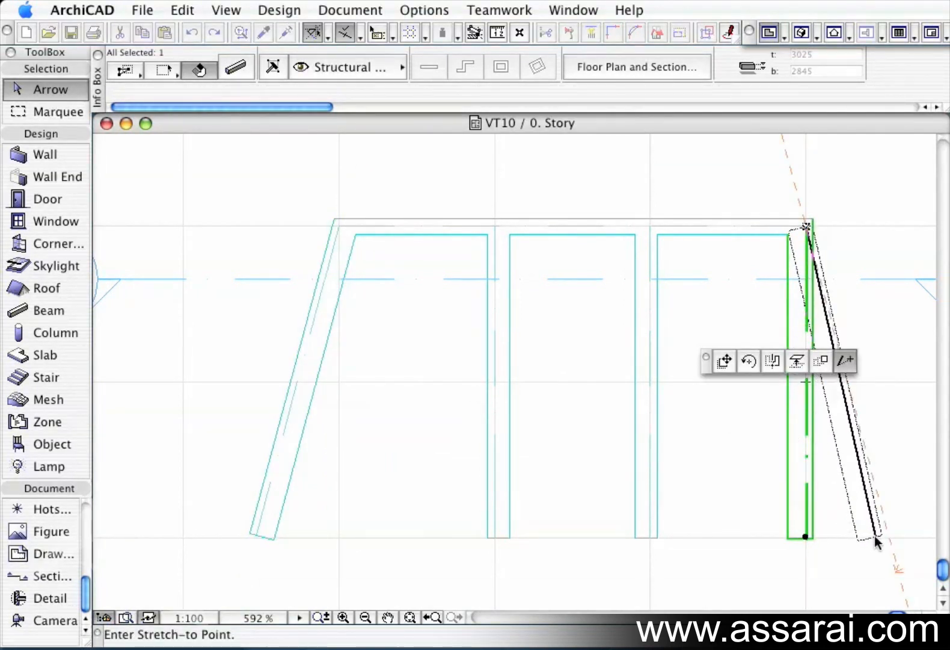
{"action": "left_click", "coordinate": [888, 535]}
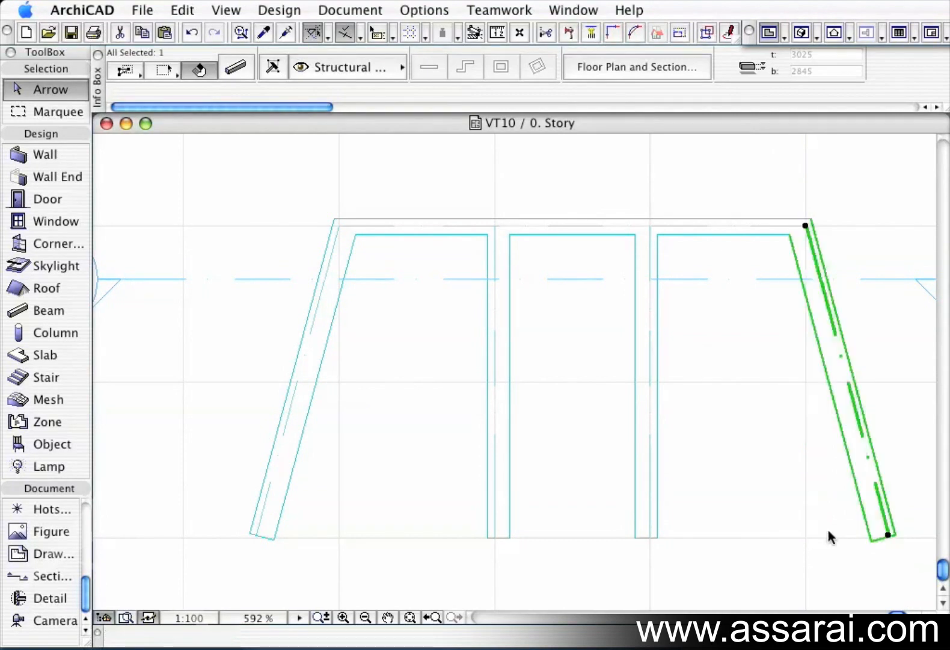
Stretch the bottom ends of the two middle beams outward so they splay like the outer beams.
{"action": "left_click", "coordinate": [647, 536]}
{"action": "left_click", "coordinate": [650, 535]}
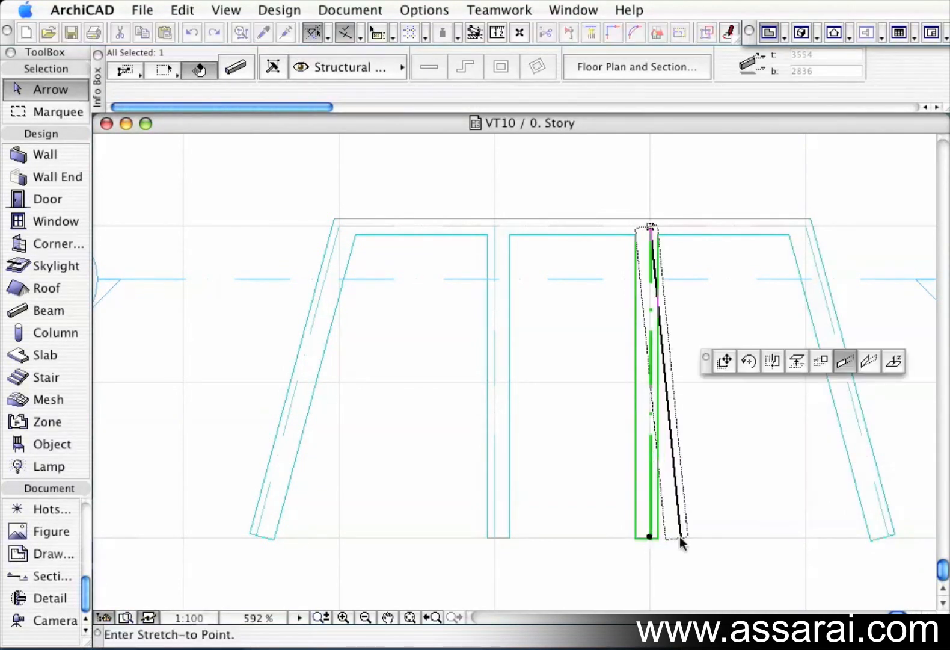
{"action": "left_click", "coordinate": [733, 536]}
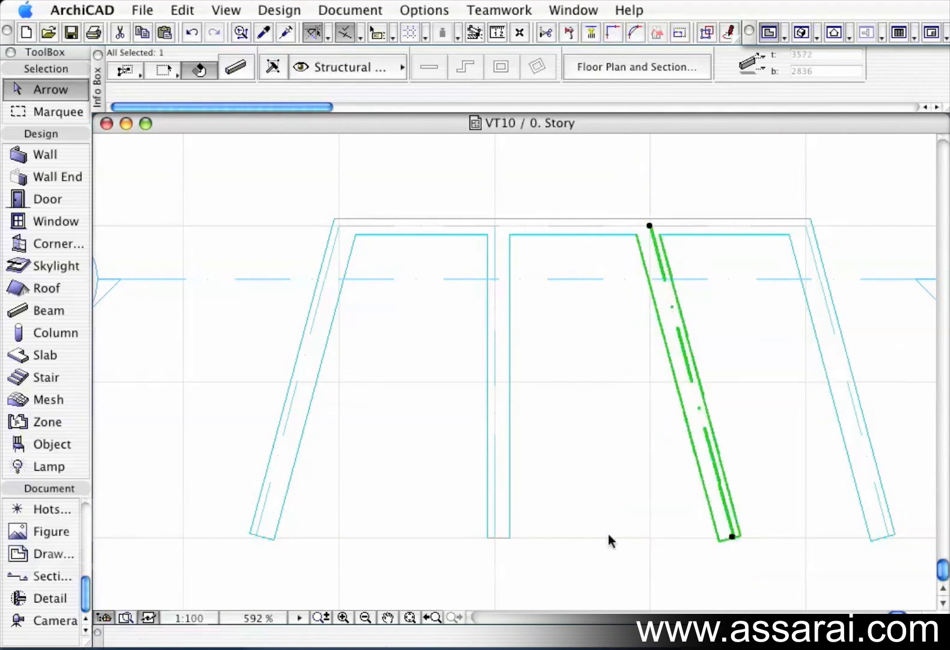
{"action": "key", "text": "super+z"}
{"action": "left_click", "coordinate": [495, 536]}
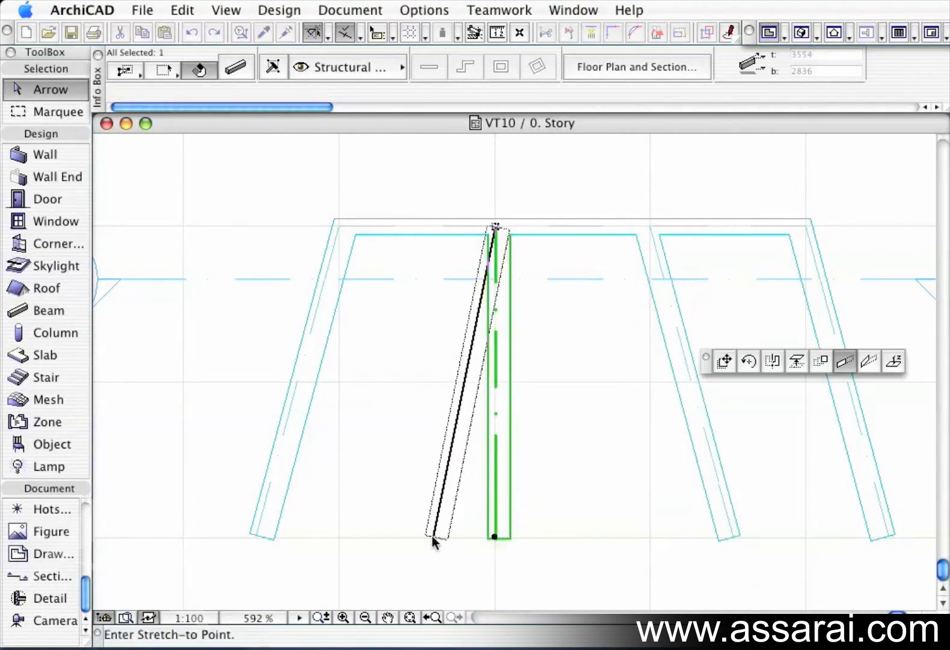
{"action": "left_click", "coordinate": [412, 537]}
{"action": "key", "text": "Escape"}
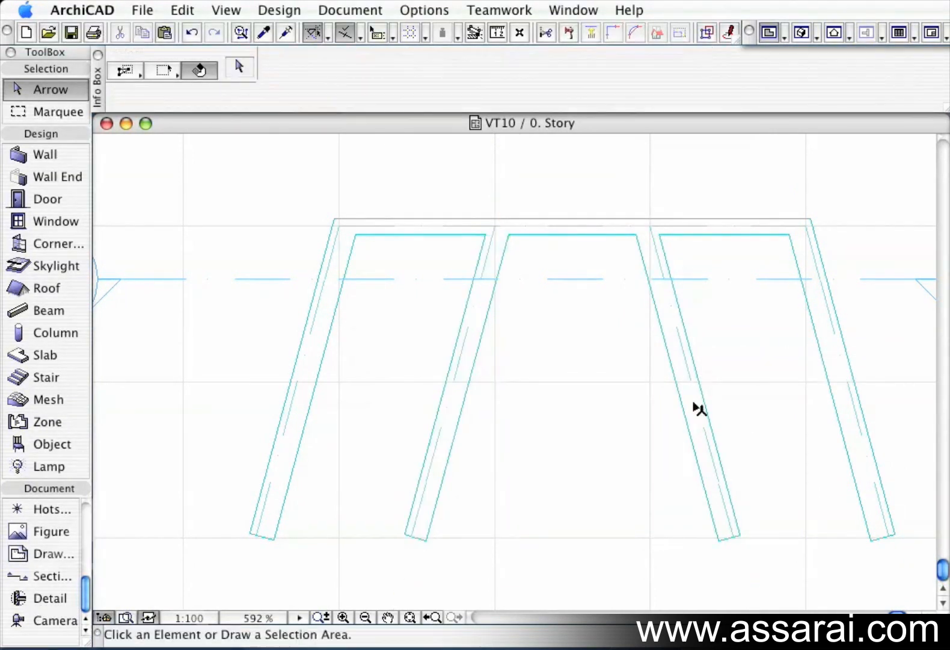
Orbit and zoom the 3D view to inspect the splayed beams and their rotated profiles.
{"action": "left_click", "coordinate": [802, 33]}
{"action": "scroll", "coordinate": [653, 365], "scroll_direction": "up", "scroll_amount": 3}
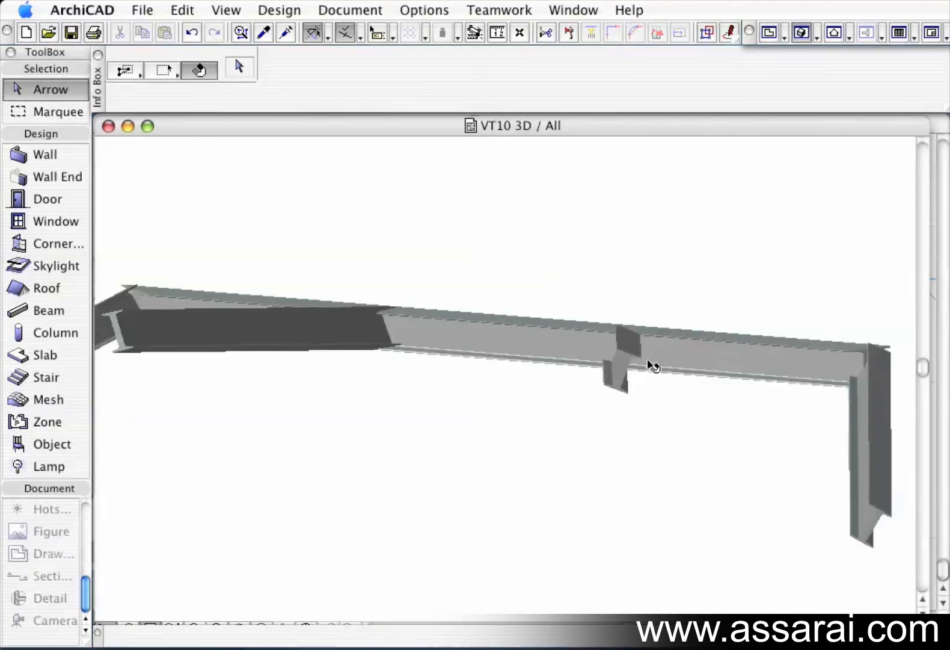
{"action": "left_click_drag", "start_coordinate": [652, 346], "coordinate": [784, 355]}
{"action": "left_click_drag", "start_coordinate": [331, 363], "coordinate": [531, 322]}
{"action": "left_click_drag", "start_coordinate": [251, 387], "coordinate": [267, 475]}
{"action": "left_click", "coordinate": [273, 475]}
{"action": "scroll", "coordinate": [229, 498], "scroll_direction": "up", "scroll_amount": 3}
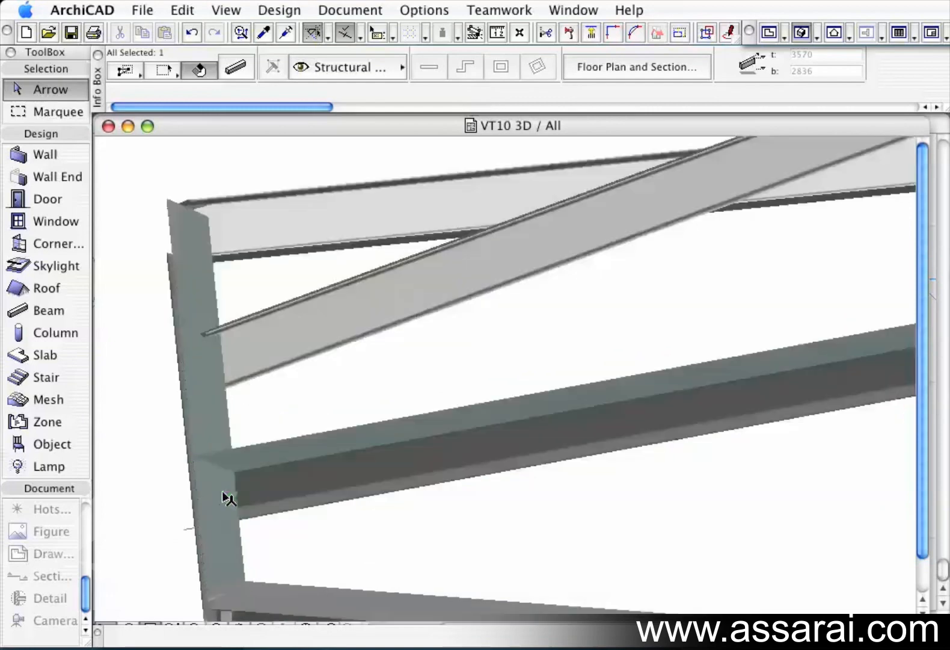
{"action": "left_click", "coordinate": [222, 550]}
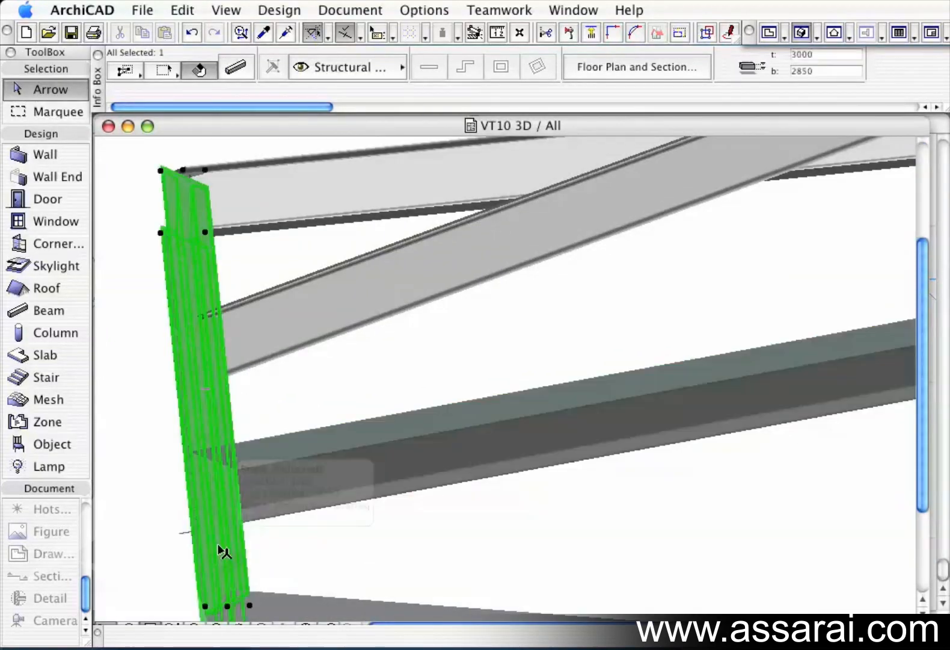
{"action": "mouse_move", "coordinate": [335, 518]}
{"action": "left_mouse_down"}
{"action": "mouse_move", "coordinate": [204, 491]}
{"action": "mouse_move", "coordinate": [354, 502]}
{"action": "mouse_move", "coordinate": [484, 452]}
{"action": "mouse_move", "coordinate": [354, 475]}
{"action": "mouse_move", "coordinate": [225, 478]}
{"action": "left_mouse_up"}
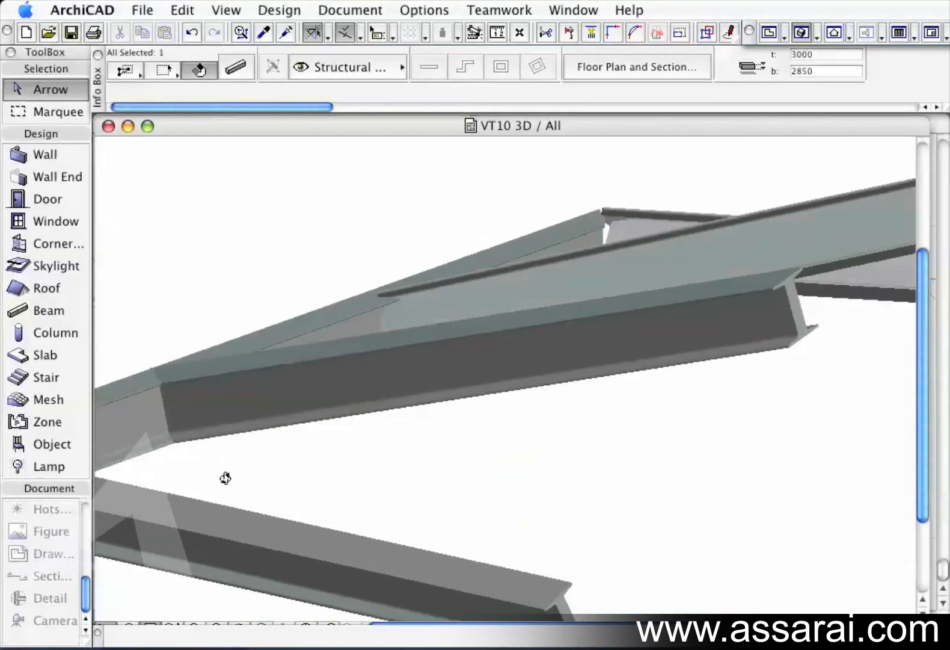
{"action": "left_click", "coordinate": [359, 393]}
{"action": "left_click_drag", "start_coordinate": [235, 414], "coordinate": [420, 348]}
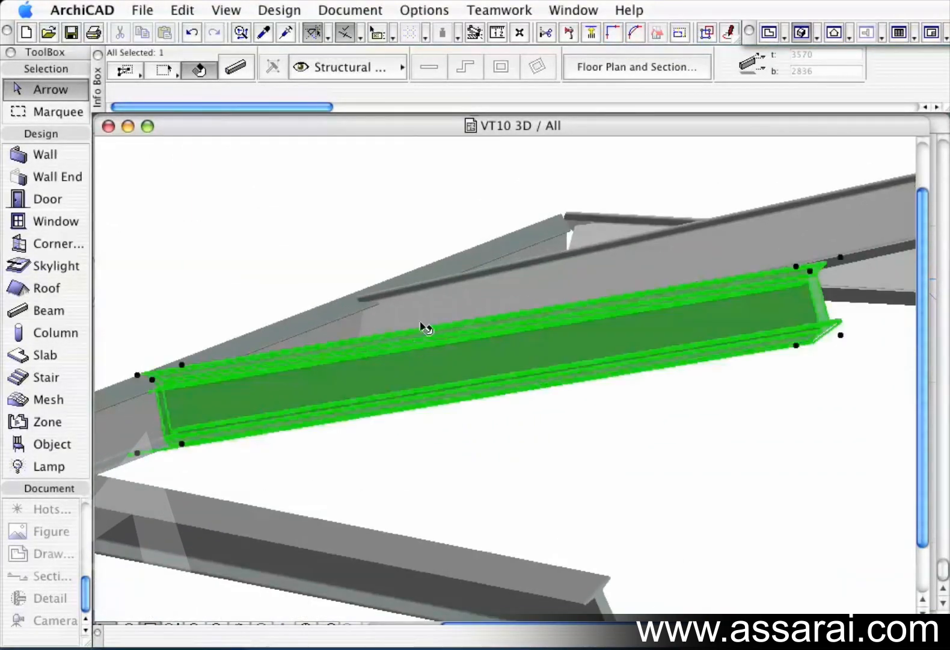
{"action": "left_click", "coordinate": [435, 319]}
{"action": "left_click_drag", "start_coordinate": [422, 428], "coordinate": [447, 452]}
{"action": "left_click_drag", "start_coordinate": [388, 452], "coordinate": [570, 410]}
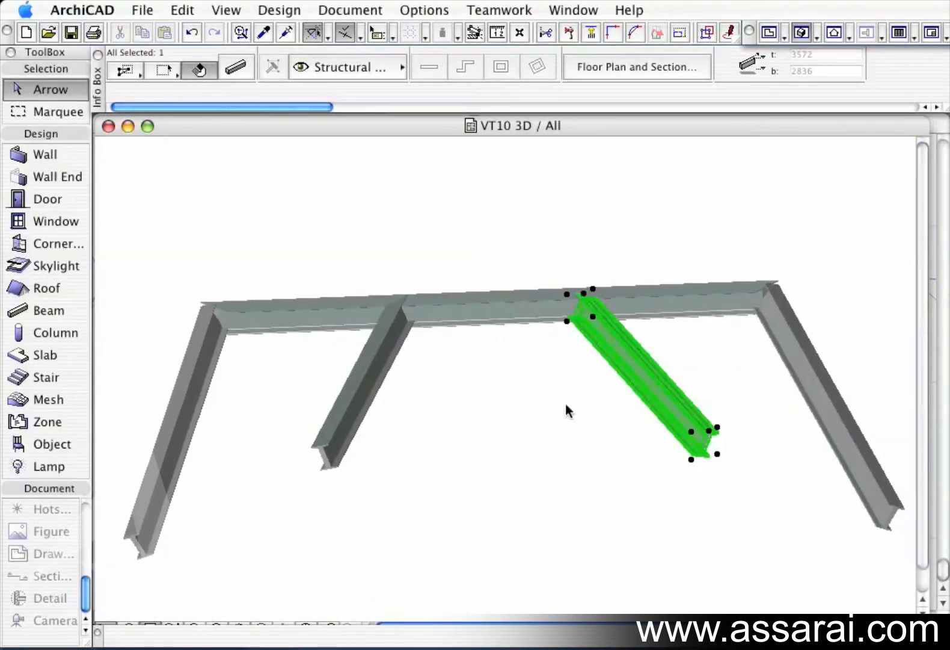
{"action": "left_click", "coordinate": [279, 226]}
{"action": "left_click", "coordinate": [108, 127]}
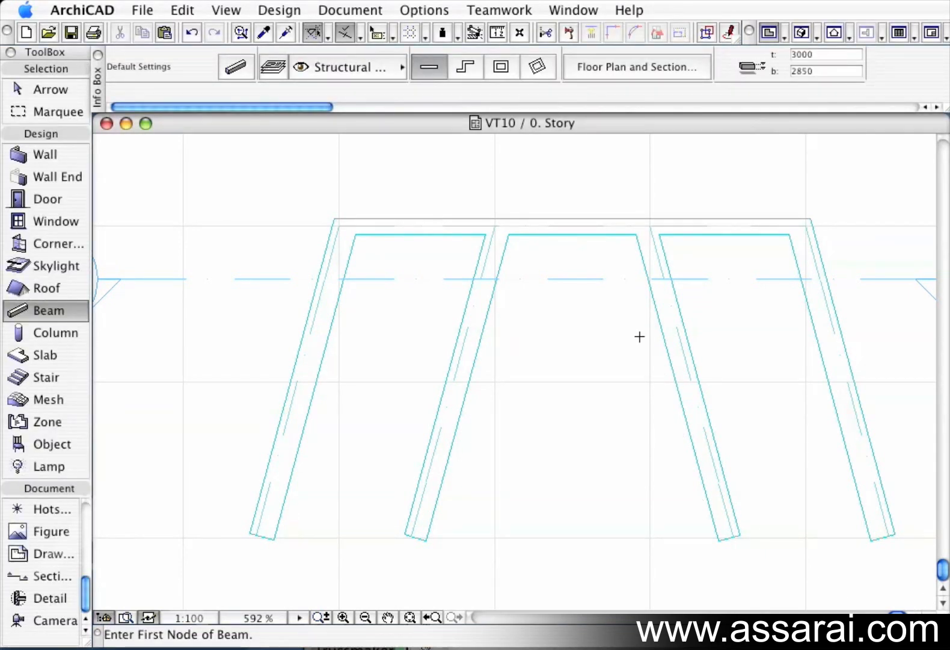
Select the top horizontal beam and move it to the Structural - Combined layer.
{"action": "left_click", "coordinate": [592, 233], "text": "shift"}
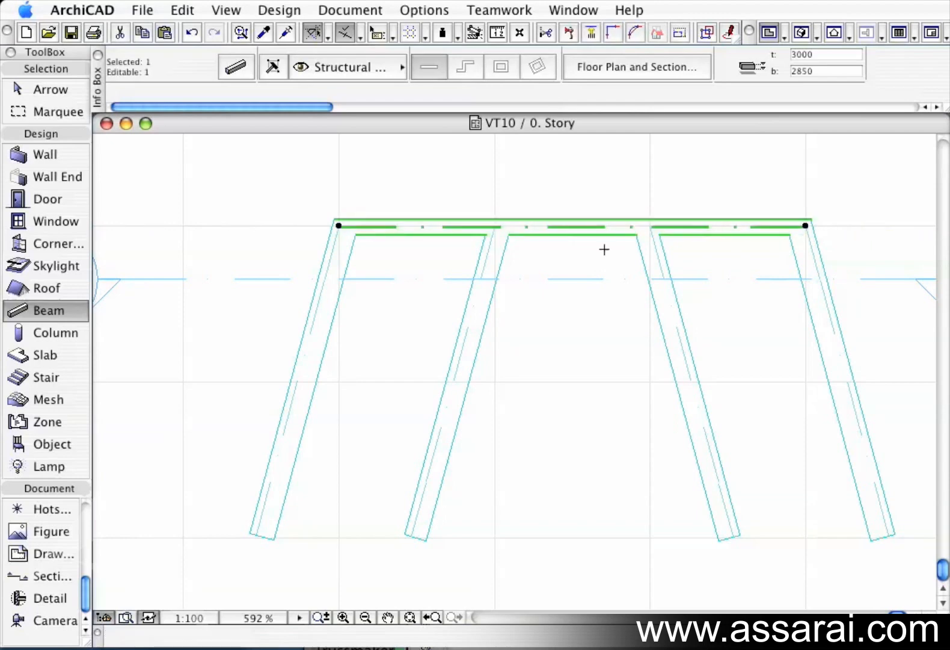
{"action": "left_click", "coordinate": [358, 66]}
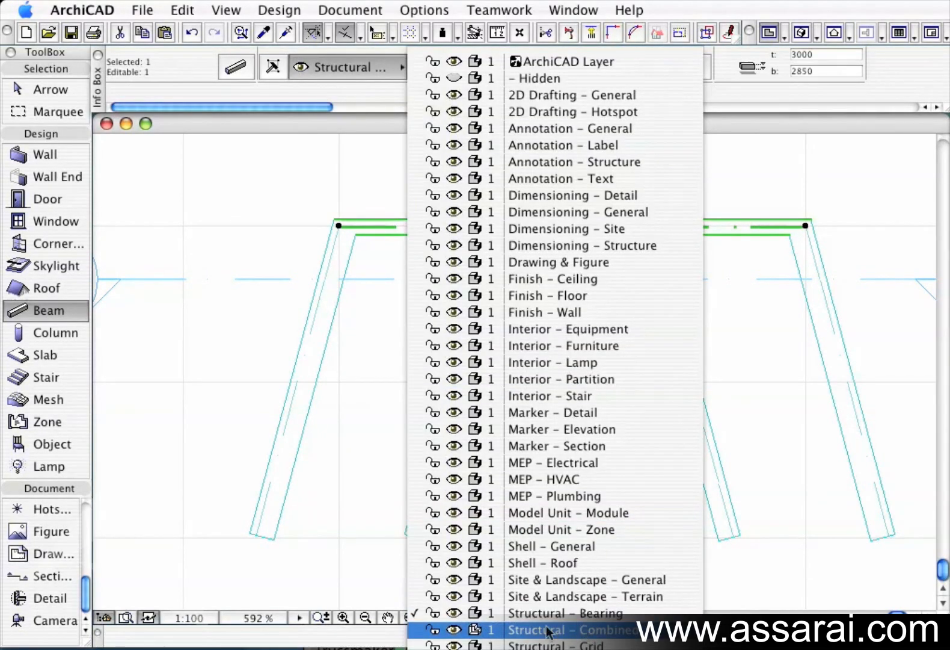
{"action": "left_click", "coordinate": [479, 629]}
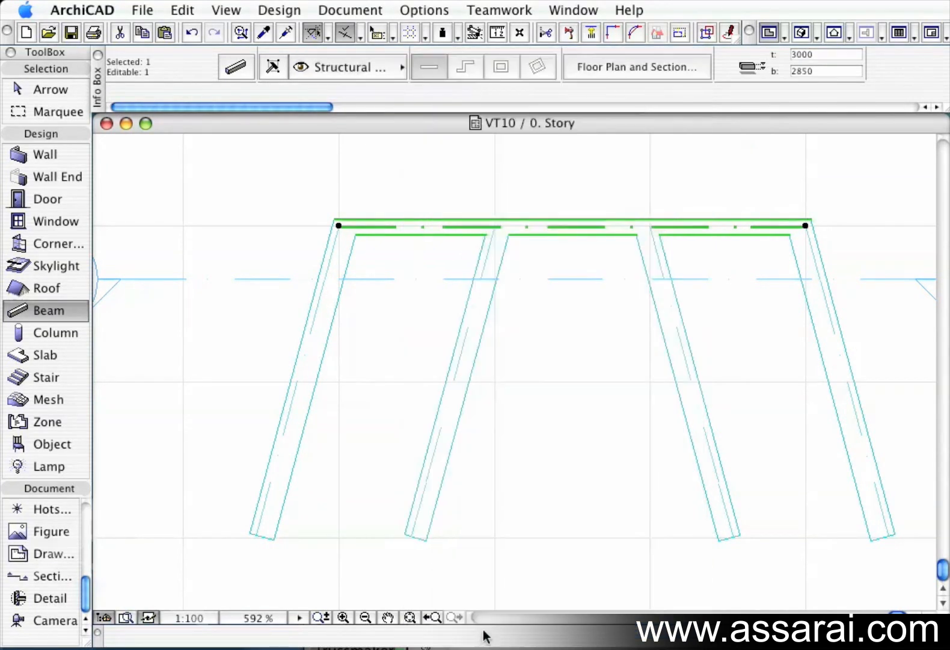
{"action": "key", "text": "Escape"}
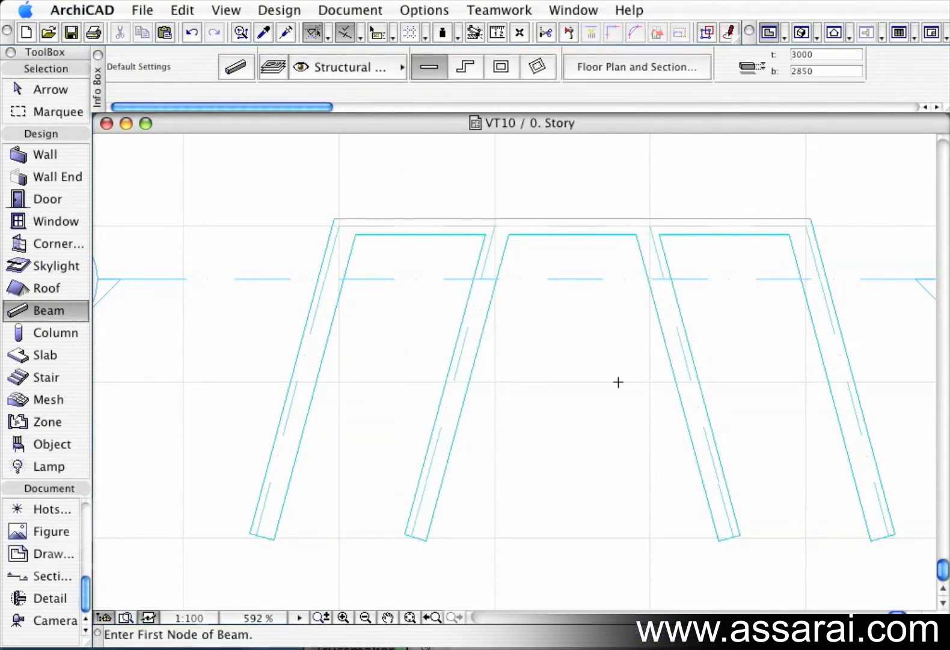
Orbit the 3D view to examine how the top beam is displayed on its new layer.
{"action": "left_click", "coordinate": [803, 34]}
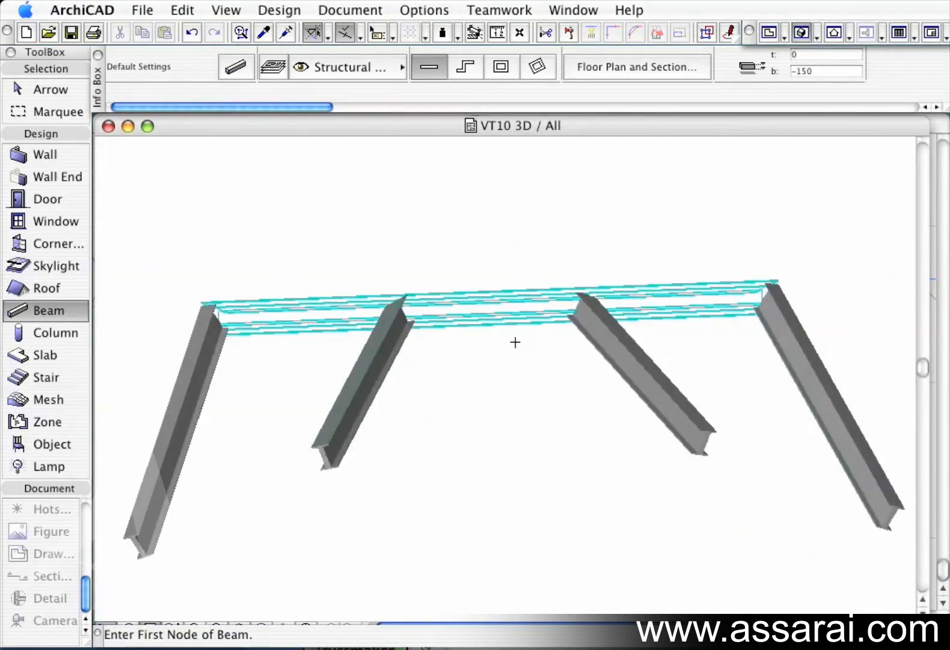
{"action": "middle_click_drag", "start_coordinate": [488, 330], "coordinate": [666, 325], "text": "shift"}
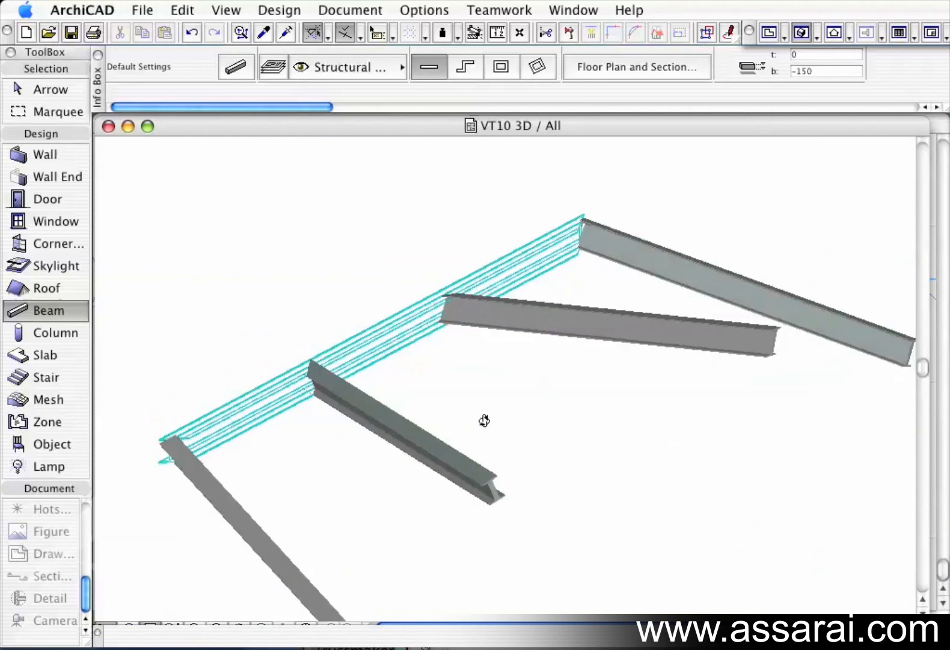
{"action": "middle_click_drag", "start_coordinate": [526, 412], "coordinate": [524, 388], "text": "shift"}
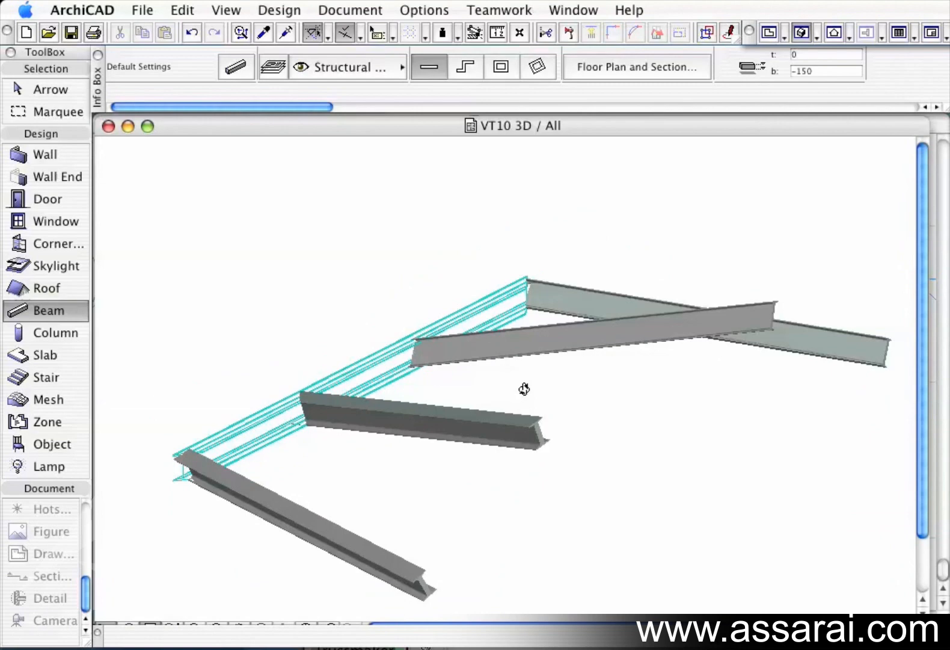
{"action": "left_click", "coordinate": [107, 127]}
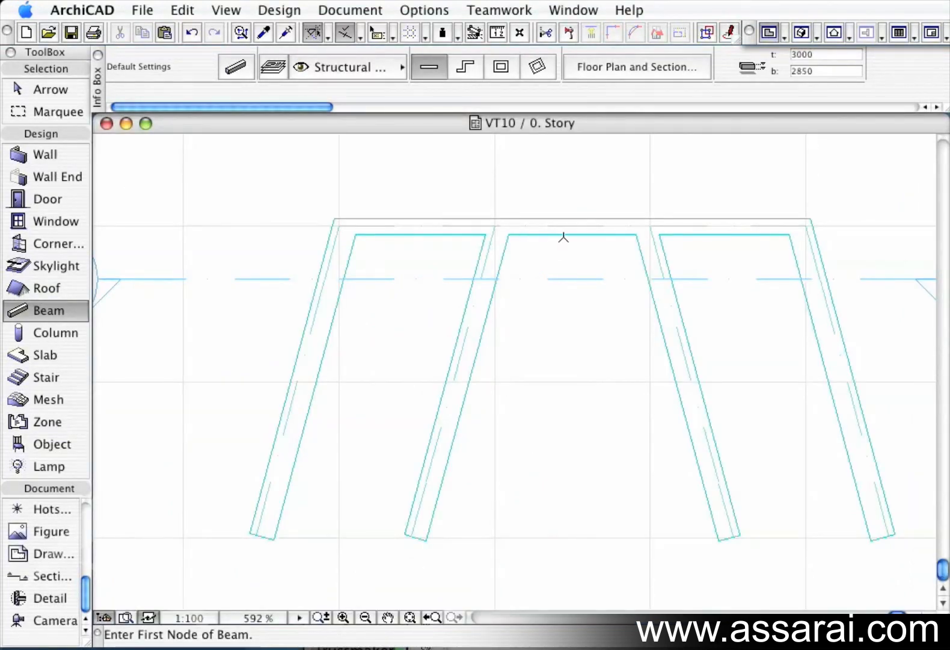
Move the top horizontal beam back to the Structural - Bearing layer.
{"action": "left_click", "coordinate": [530, 234], "text": "shift"}
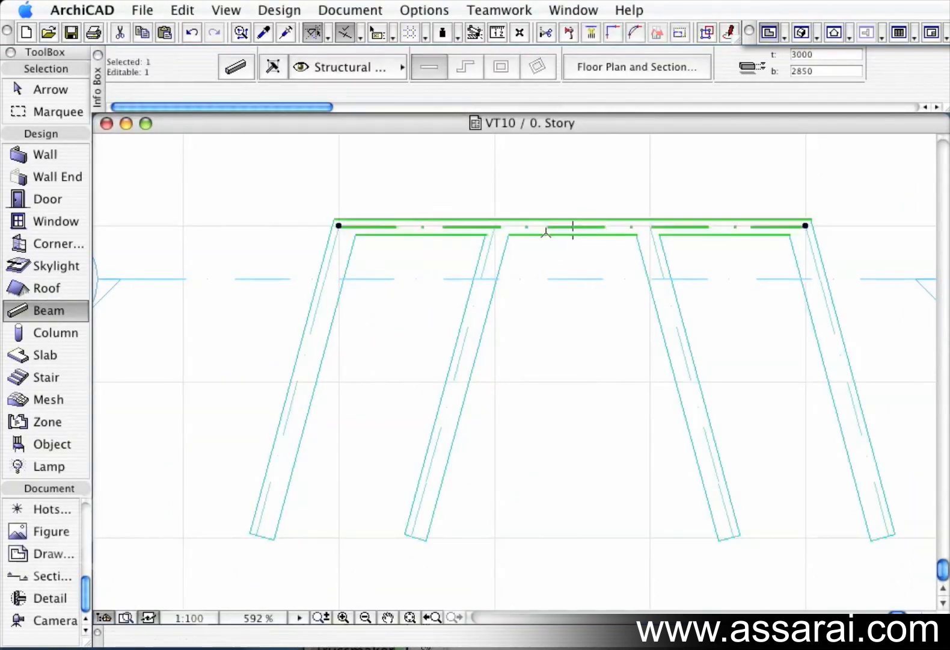
{"action": "left_click", "coordinate": [379, 71]}
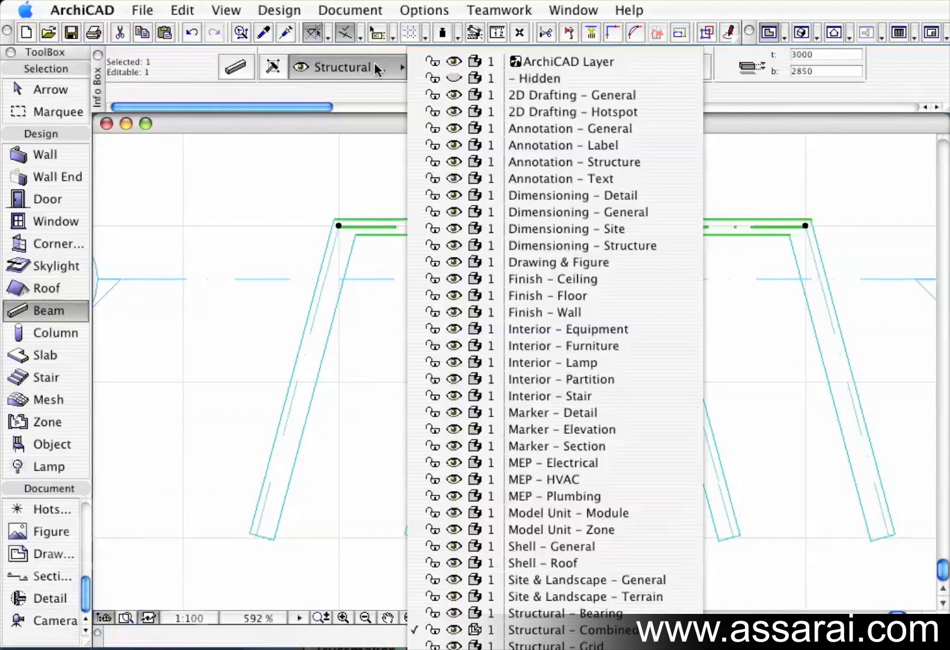
{"action": "left_click", "coordinate": [539, 616]}
{"action": "key", "text": "Escape"}
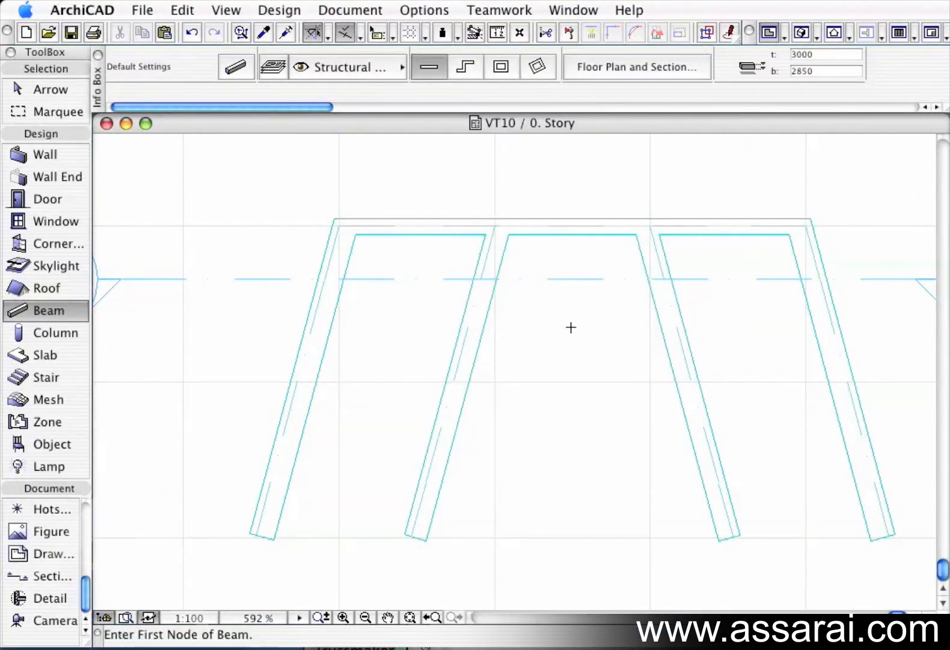
Add a round beam hole at the middle of the top horizontal beam, size 100 and position 75.
{"action": "left_click", "coordinate": [562, 227], "text": "shift"}
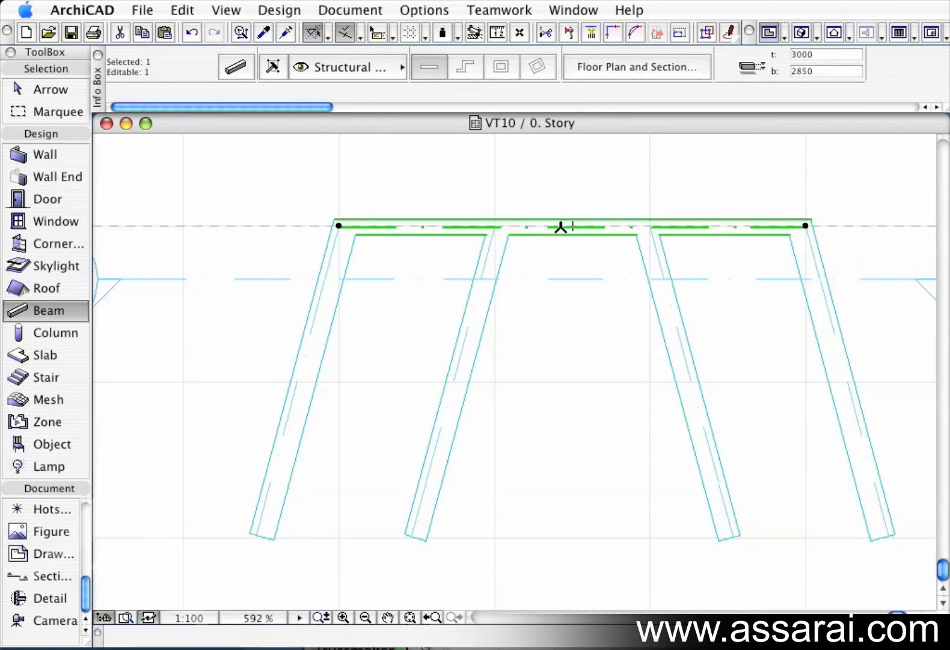
{"action": "left_click", "coordinate": [560, 227]}
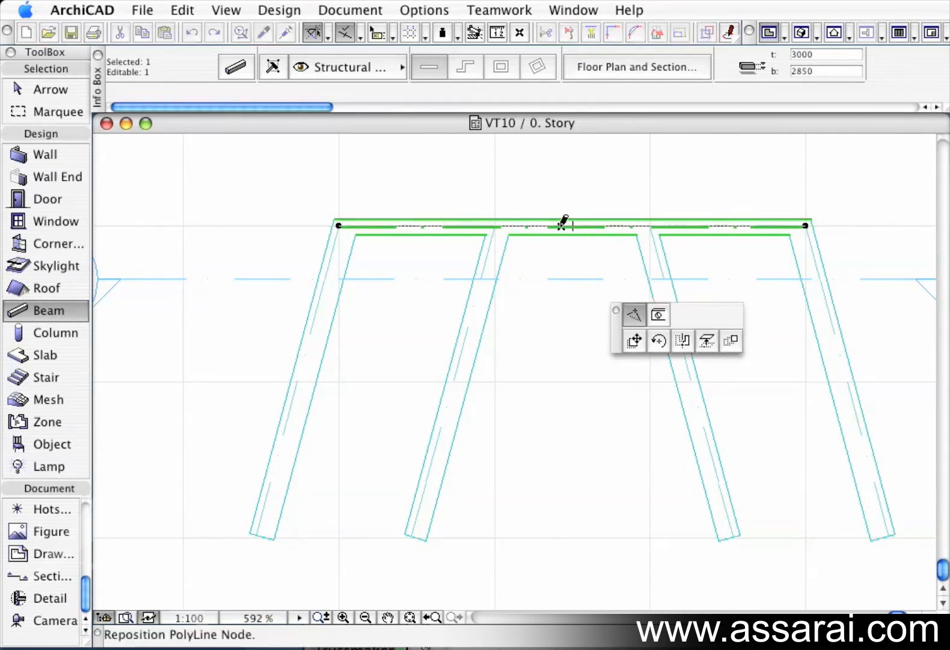
{"action": "left_click", "coordinate": [657, 320]}
{"action": "left_click_drag", "start_coordinate": [702, 270], "coordinate": [489, 219]}
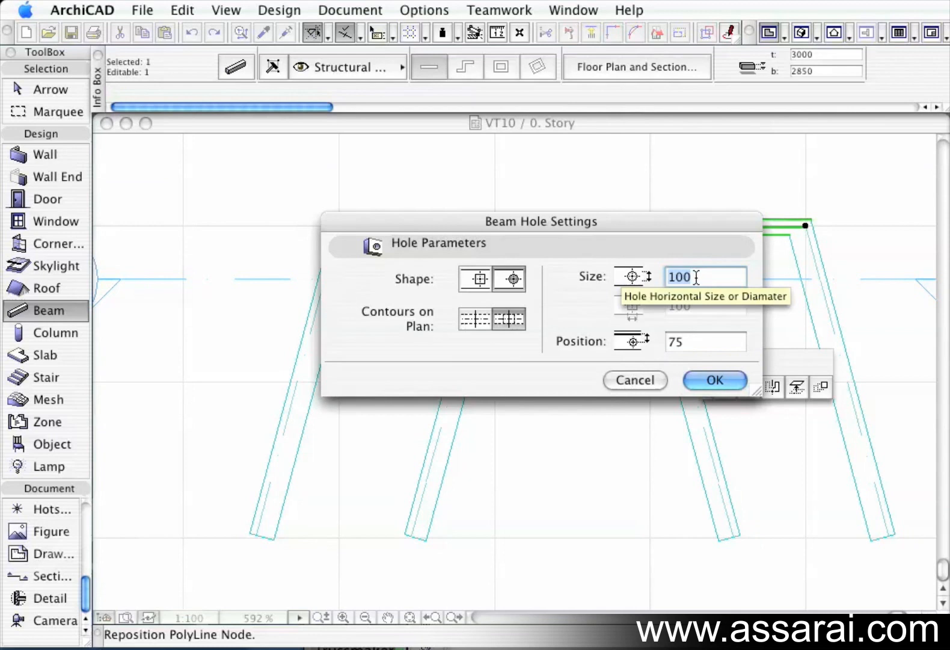
{"action": "left_click", "coordinate": [716, 380]}
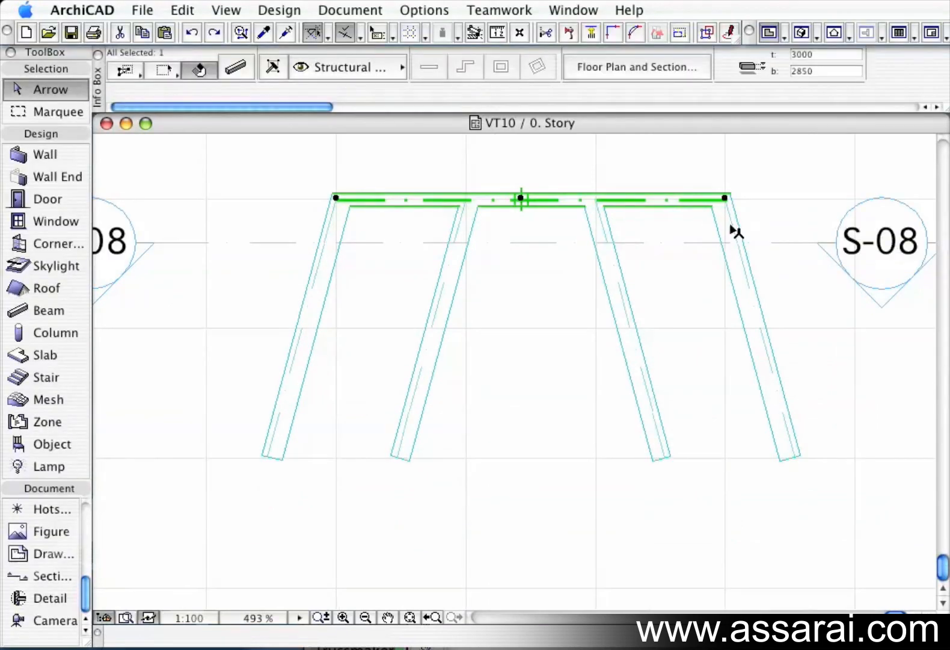
Add rectangular 100 mm holes to the top beam near its right and left ends.
{"action": "left_click", "coordinate": [654, 200]}
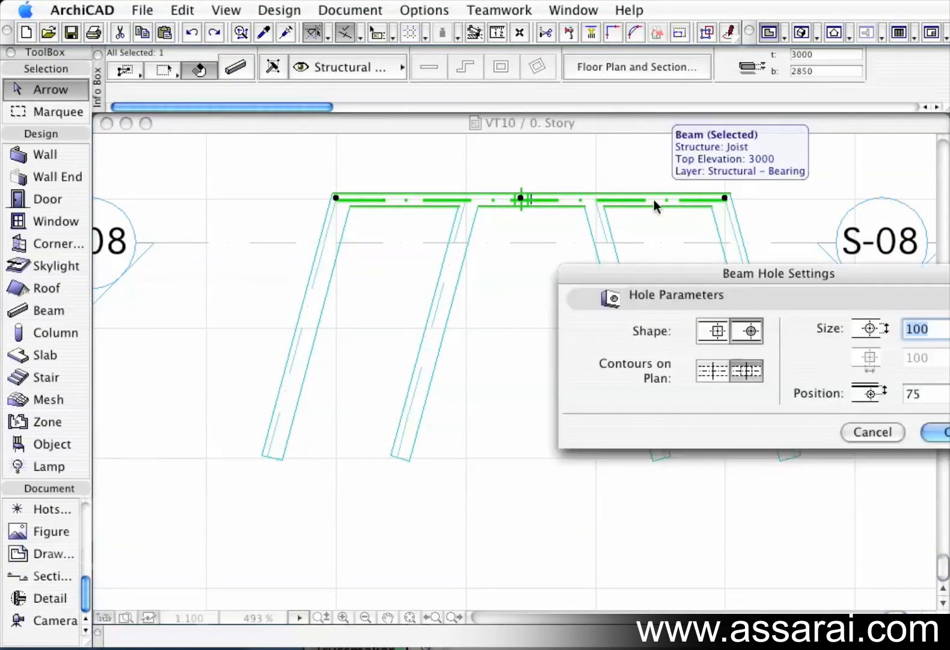
{"action": "left_click_drag", "start_coordinate": [719, 281], "coordinate": [472, 237]}
{"action": "left_click", "coordinate": [704, 395]}
{"action": "left_click", "coordinate": [400, 198]}
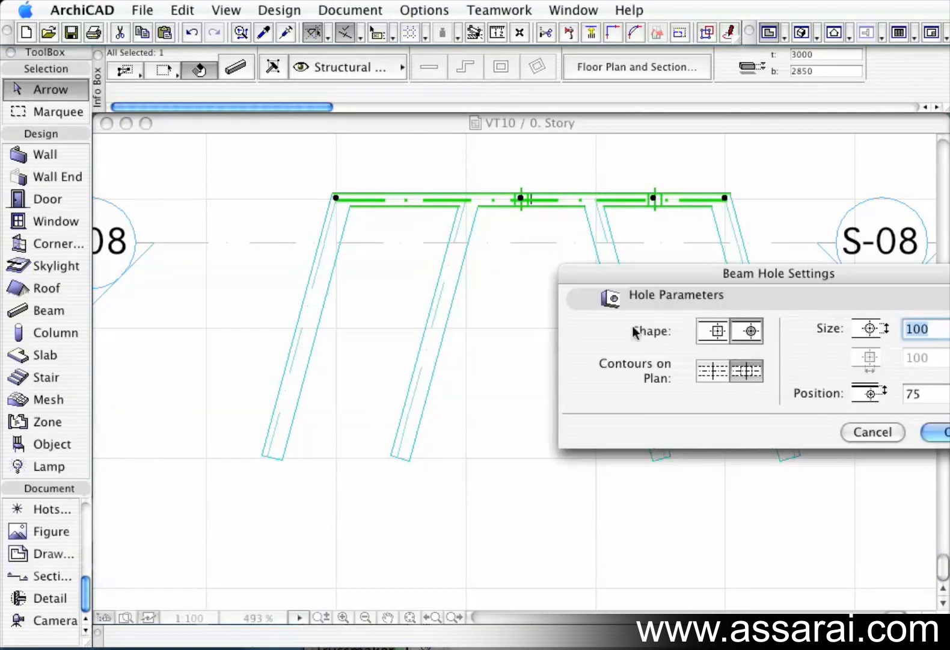
{"action": "left_click", "coordinate": [714, 330]}
{"action": "left_click_drag", "start_coordinate": [878, 278], "coordinate": [618, 275]}
{"action": "left_click", "coordinate": [704, 429]}
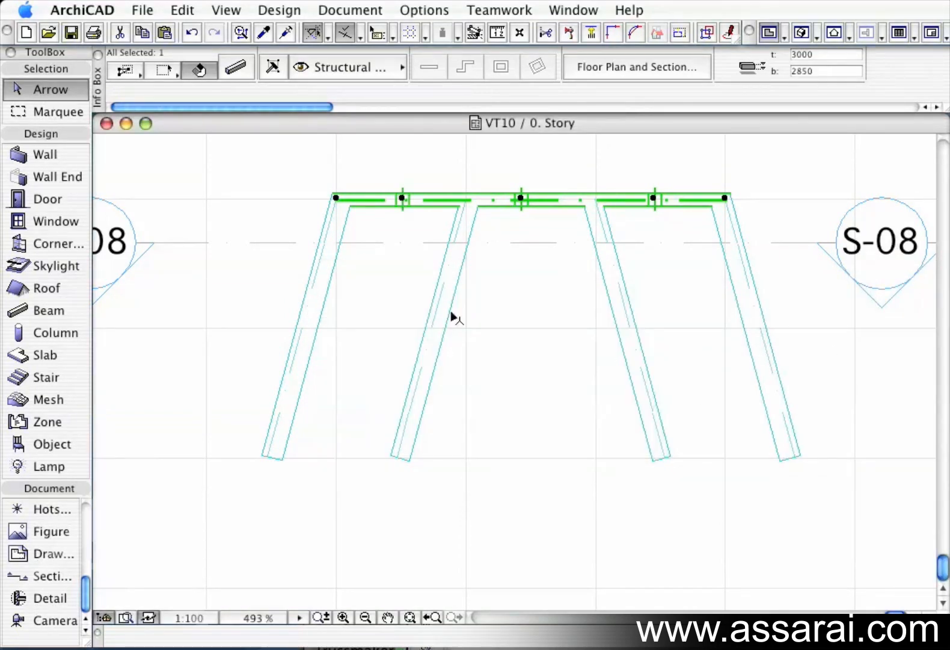
Select the second splayed beam and add a round hole near its top end.
{"action": "left_click", "coordinate": [477, 319]}
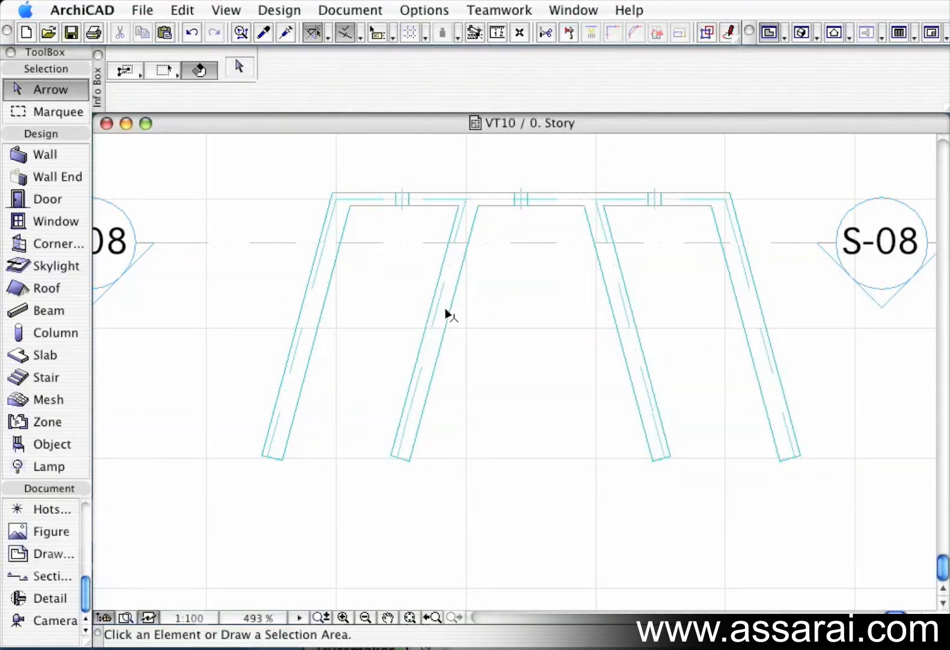
{"action": "mouse_move", "coordinate": [442, 306]}
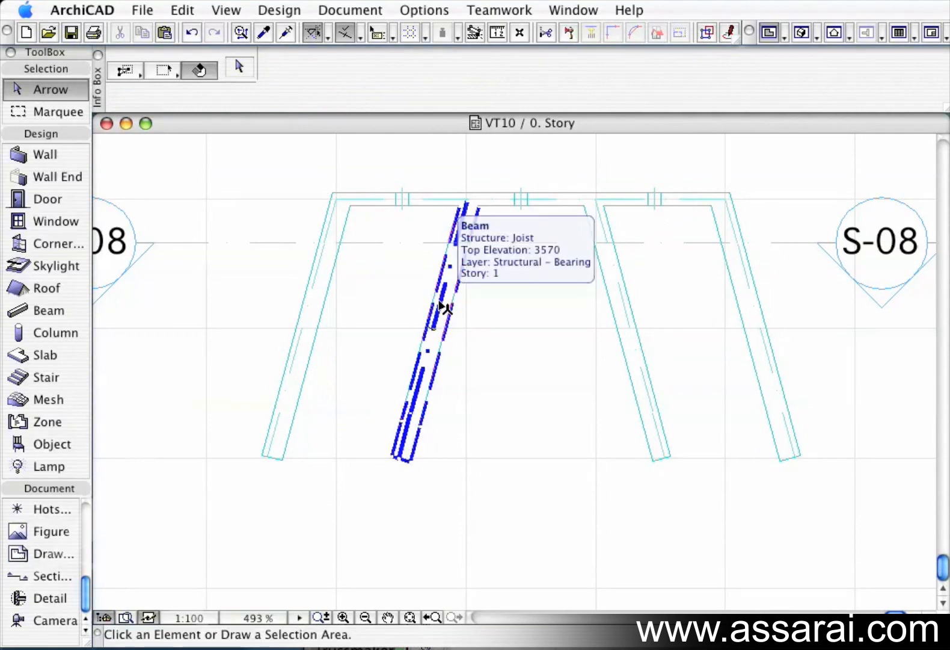
{"action": "left_click", "coordinate": [444, 308]}
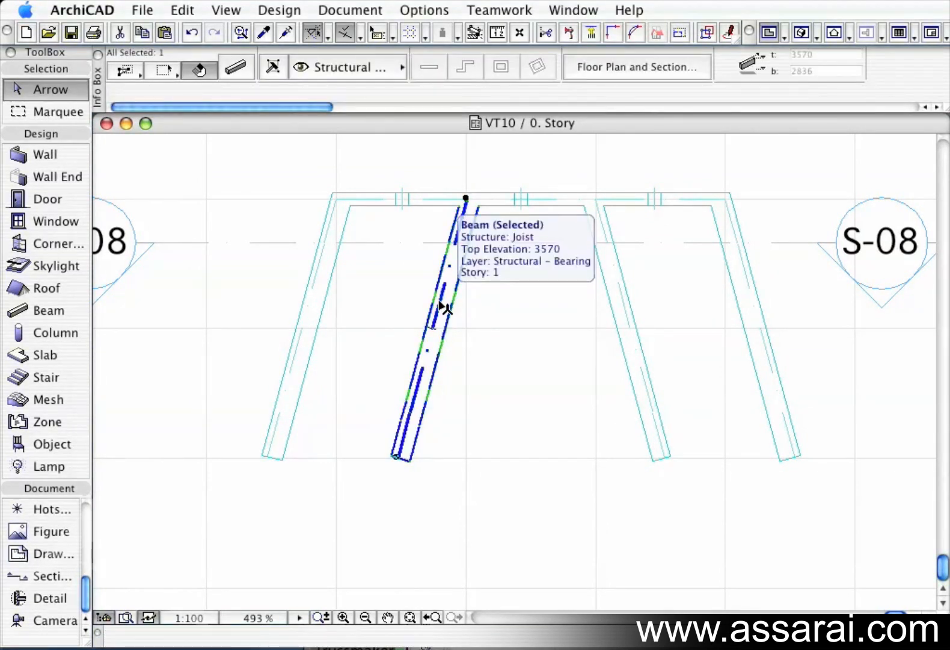
{"action": "left_click", "coordinate": [447, 259]}
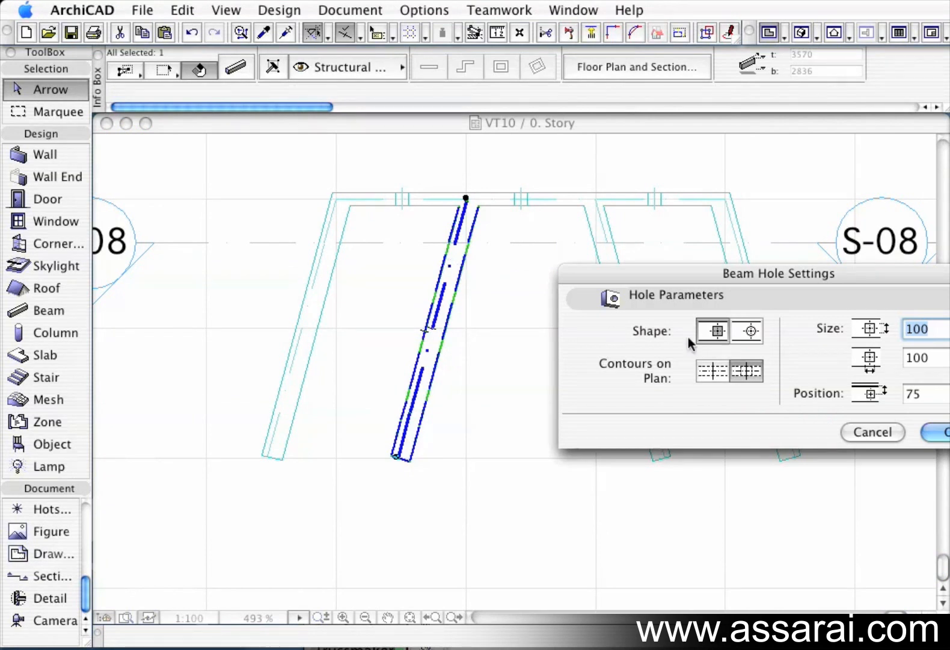
{"action": "left_click", "coordinate": [748, 332]}
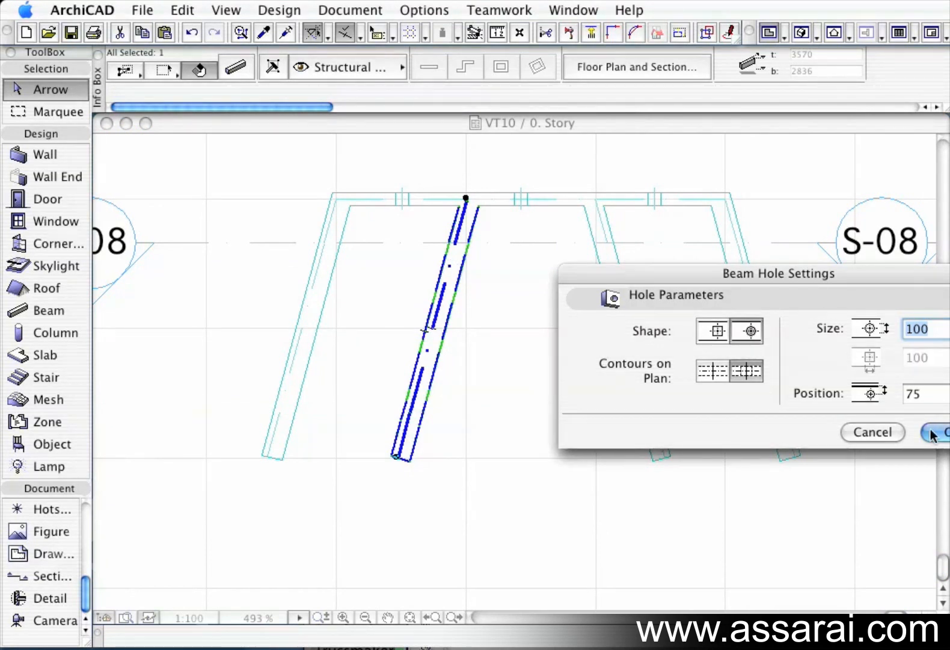
{"action": "left_click_drag", "start_coordinate": [866, 278], "coordinate": [606, 266]}
{"action": "left_click", "coordinate": [697, 419]}
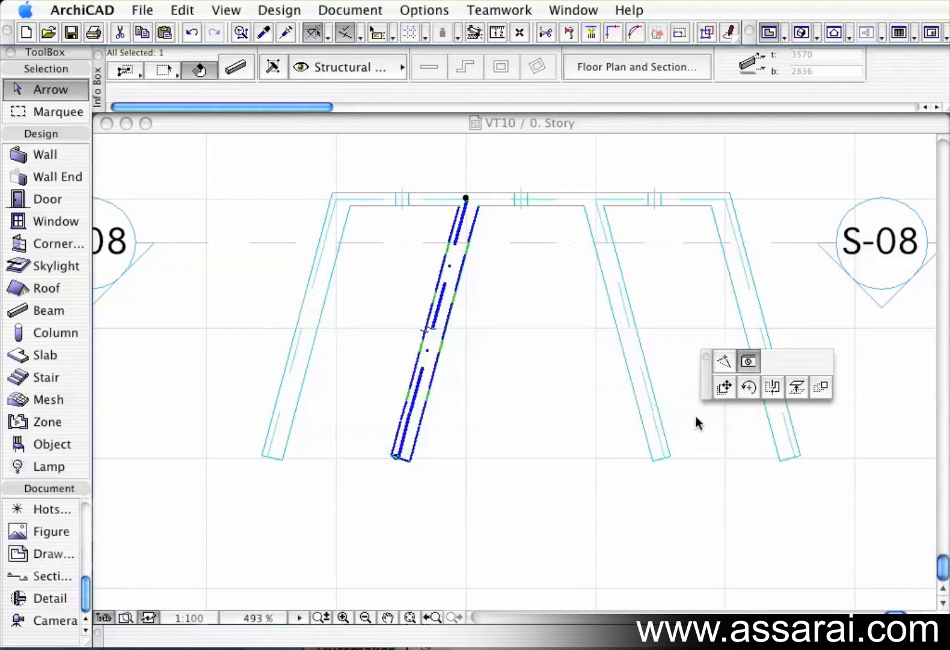
{"action": "left_click", "coordinate": [516, 292]}
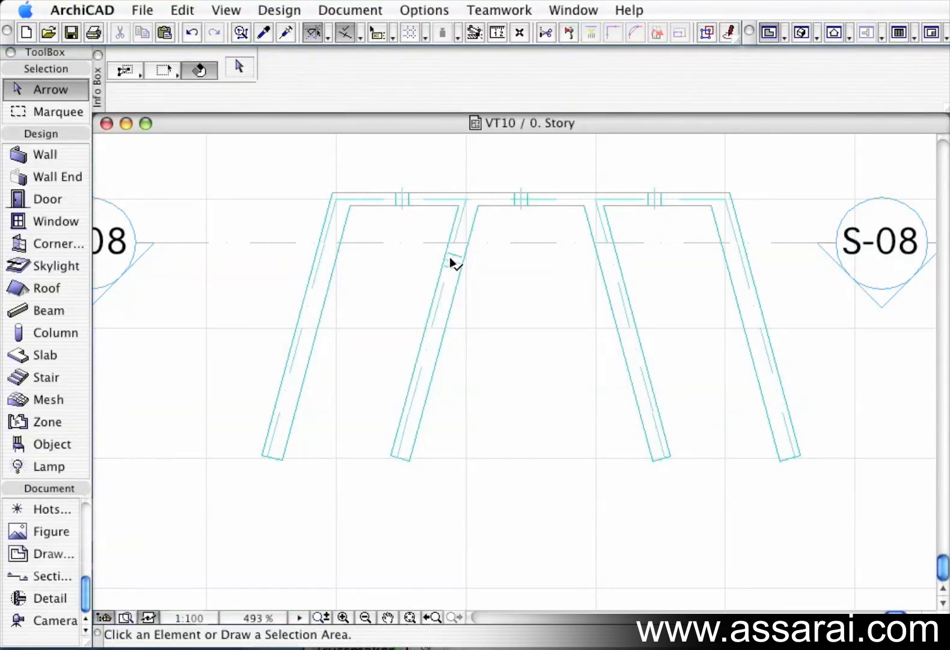
Drag multiple copies of that hole down along the second beam.
{"action": "left_click", "coordinate": [452, 264]}
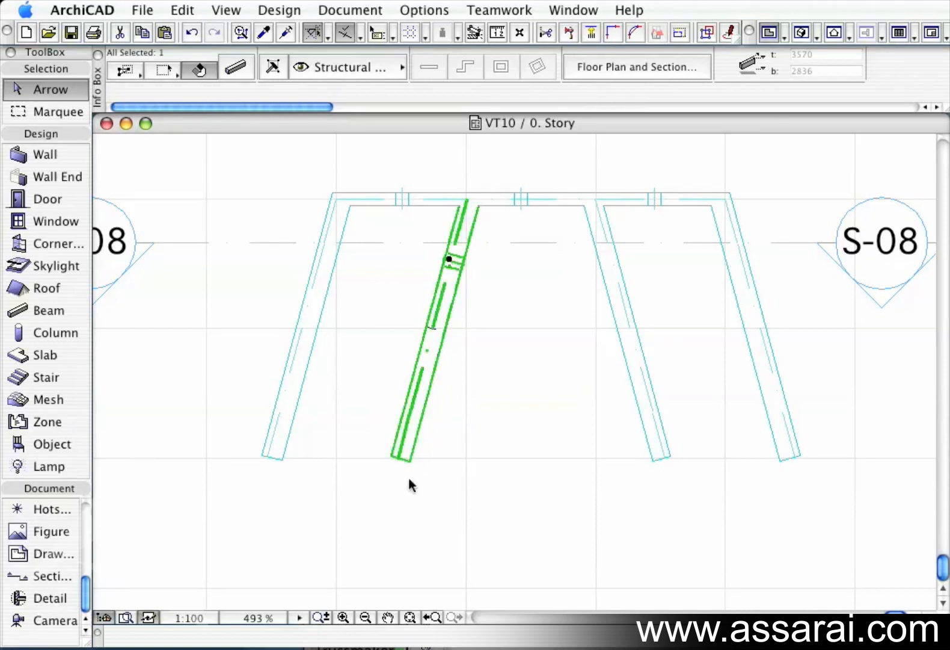
{"action": "left_click", "coordinate": [451, 263]}
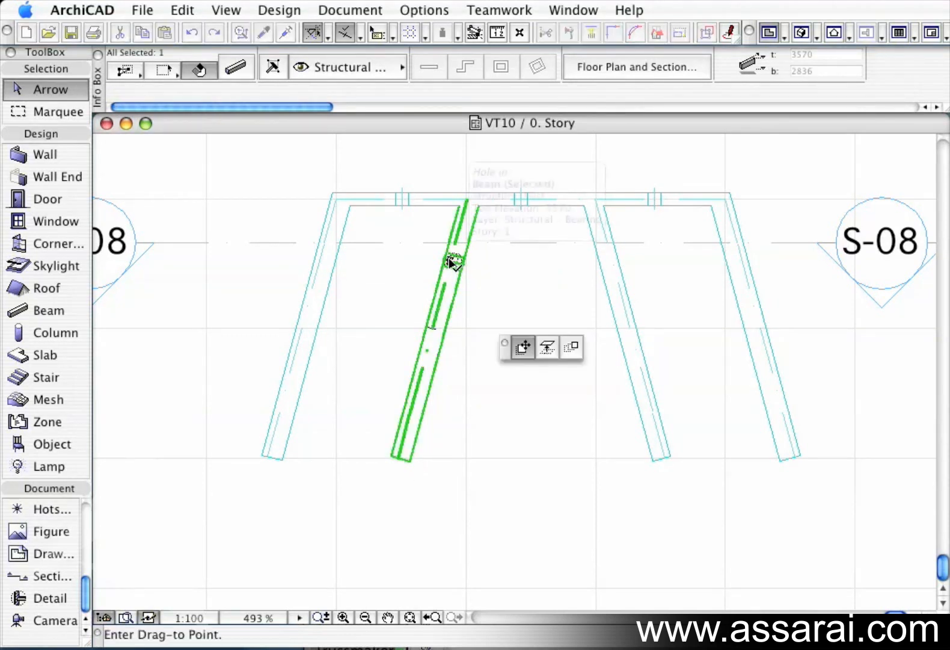
{"action": "key", "text": "alt+super"}
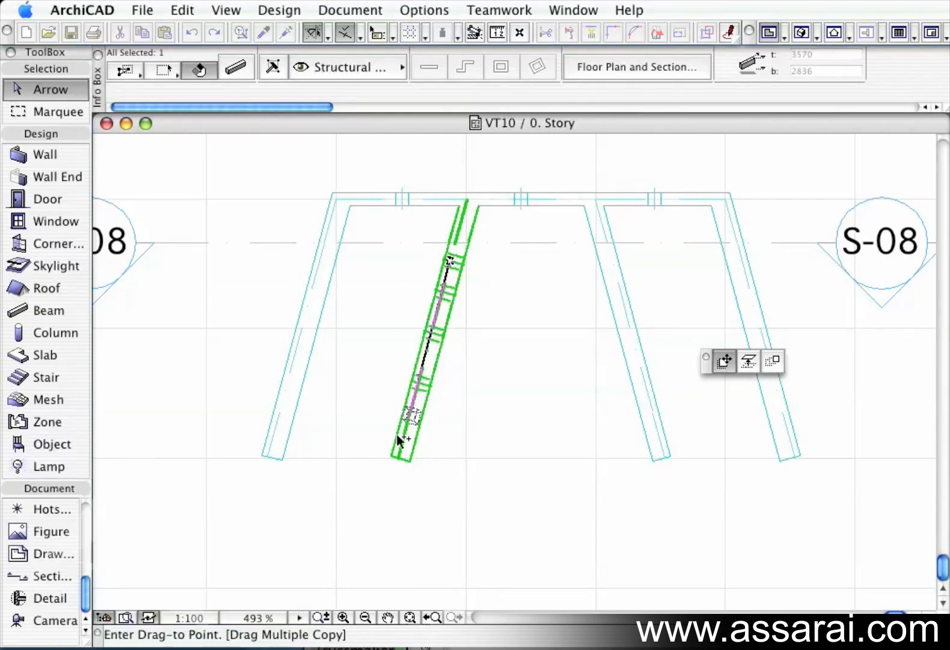
{"action": "key", "text": "Escape"}
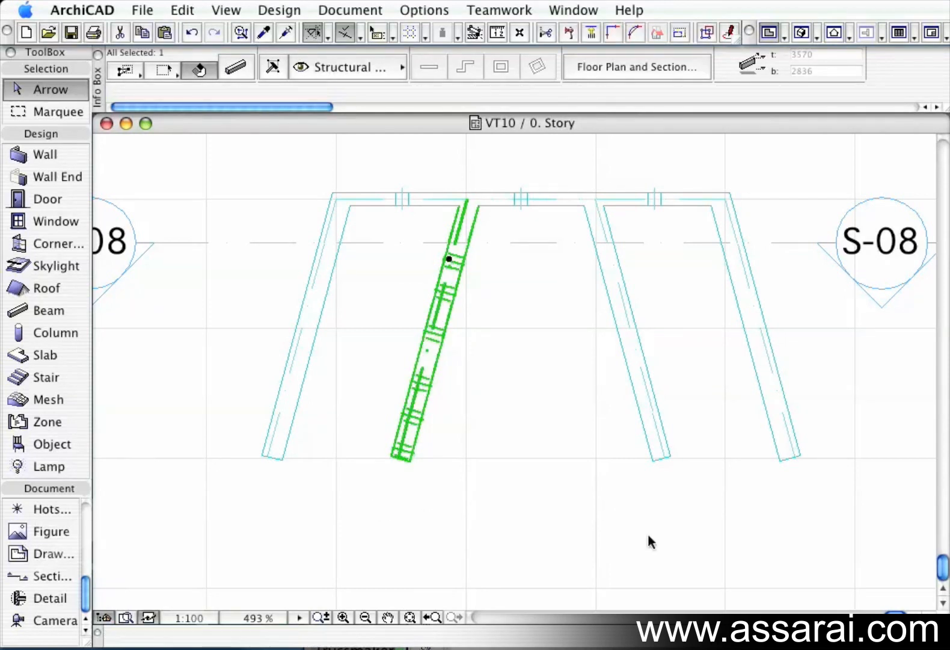
{"action": "key", "text": "Escape"}
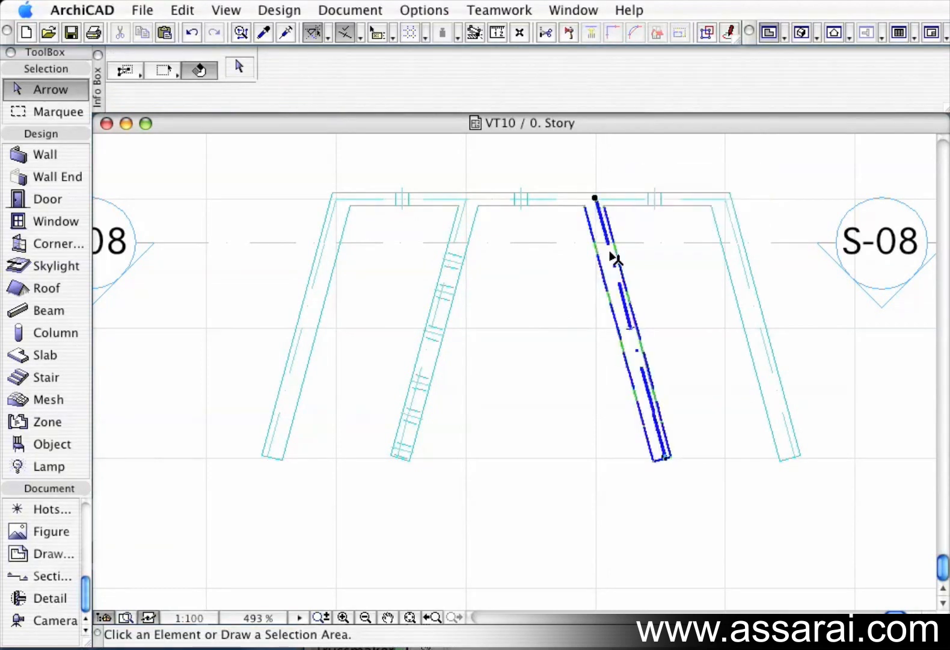
Add a round hole near the top end of the third splayed beam.
{"action": "left_click", "coordinate": [612, 258]}
{"action": "left_click", "coordinate": [616, 258]}
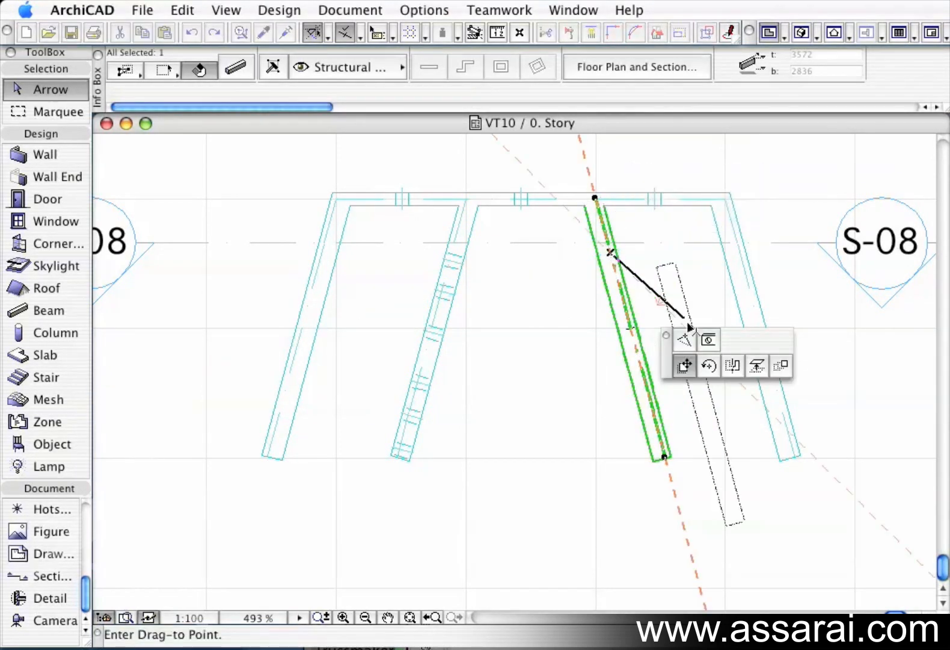
{"action": "left_click", "coordinate": [713, 343]}
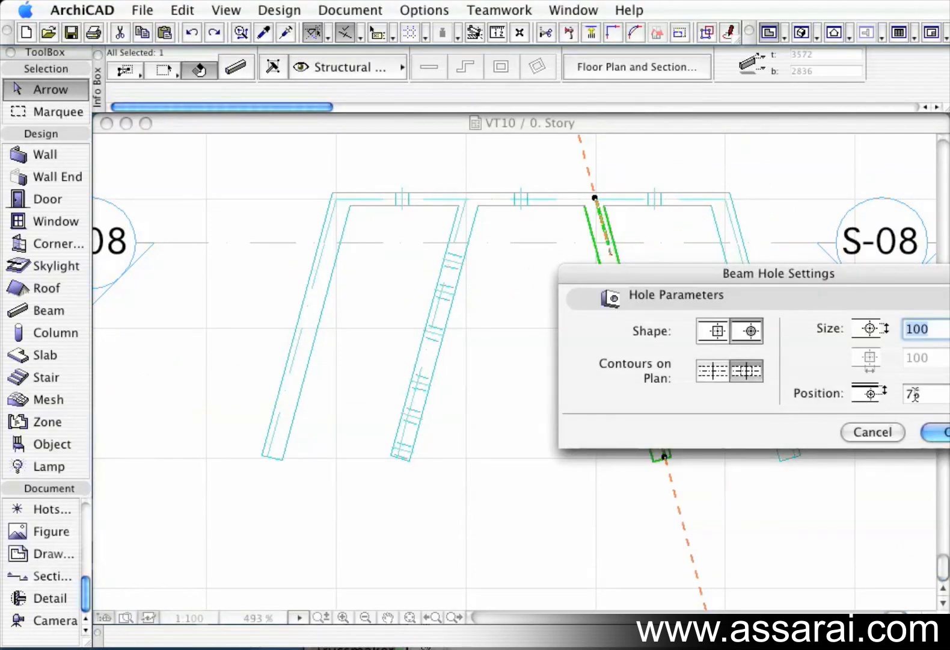
{"action": "left_click_drag", "start_coordinate": [877, 277], "coordinate": [640, 272]}
{"action": "left_click", "coordinate": [712, 428]}
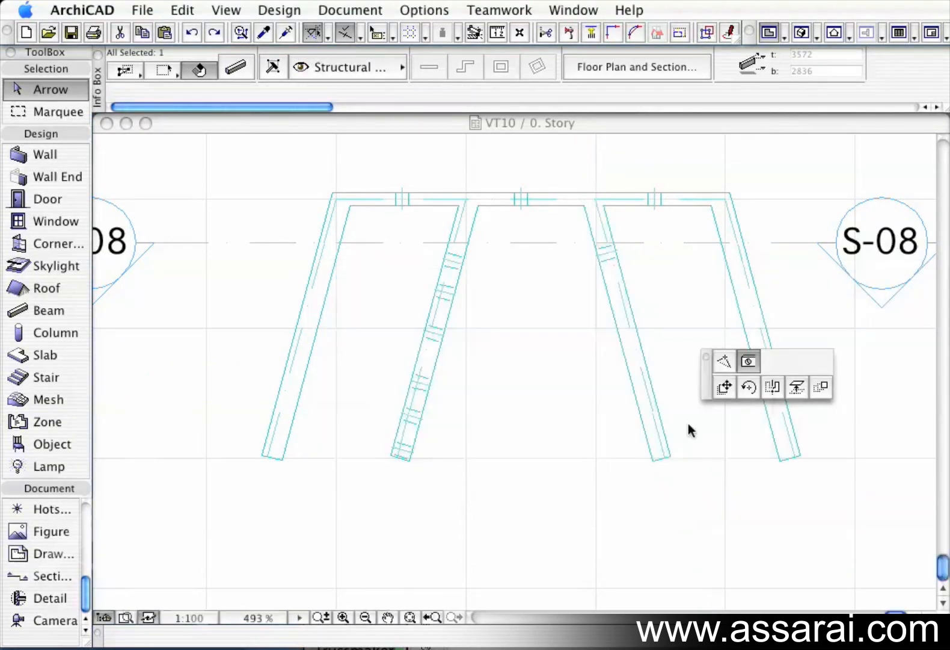
Multiply the hole along the third beam by spreading copies with 200 spacing to its bottom end.
{"action": "left_click", "coordinate": [613, 256]}
{"action": "left_click", "coordinate": [612, 255]}
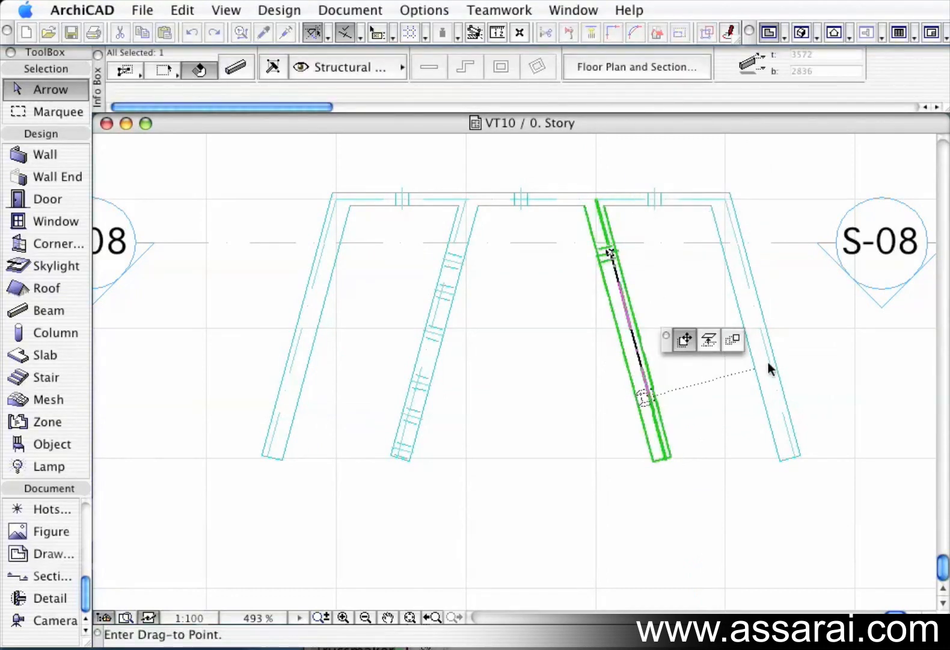
{"action": "left_click", "coordinate": [734, 338]}
{"action": "type", "text": "200"}
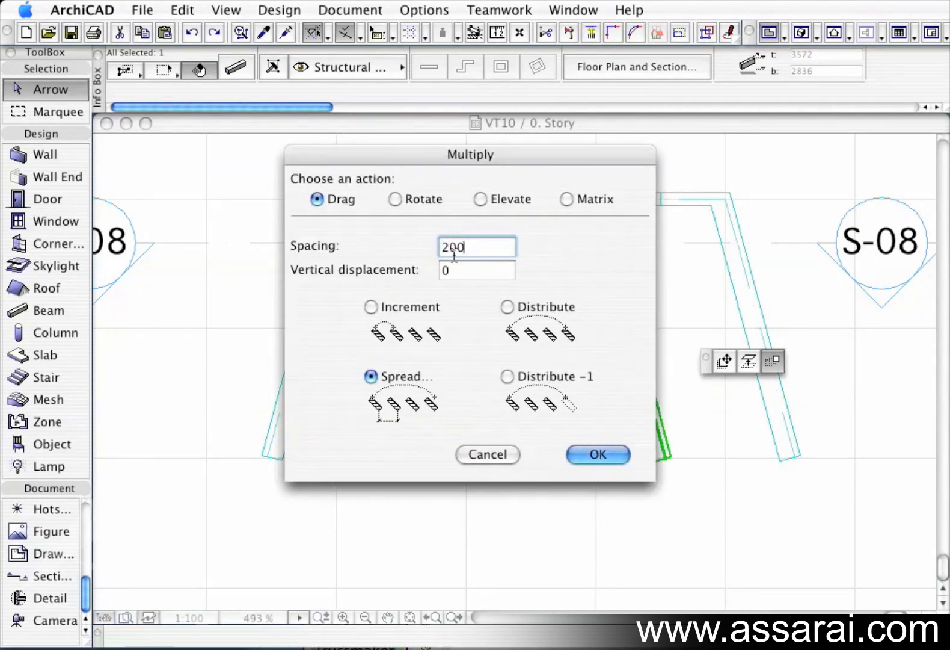
{"action": "left_click", "coordinate": [598, 455]}
{"action": "left_click", "coordinate": [610, 253]}
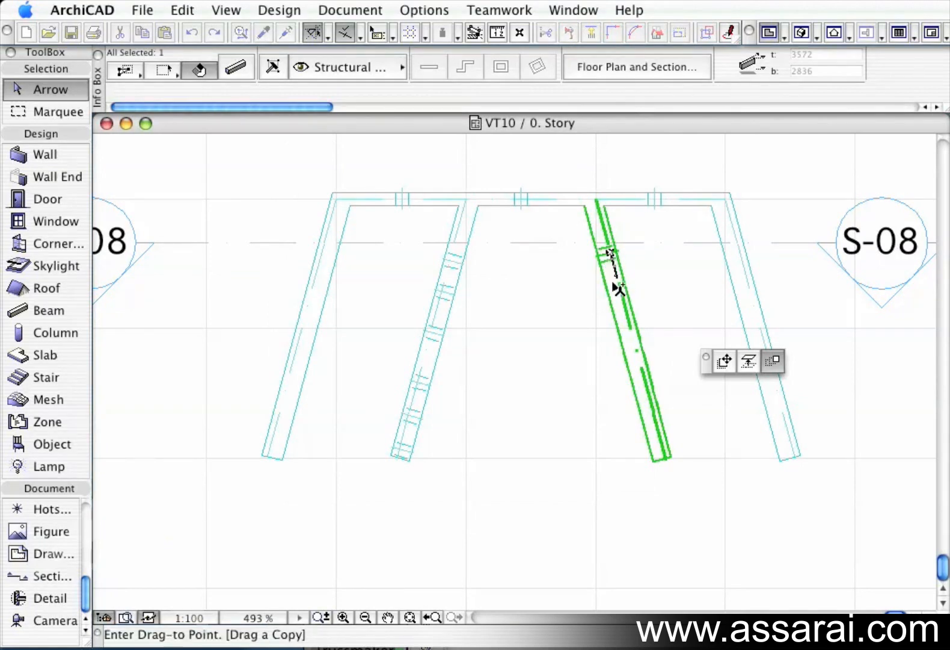
{"action": "left_click", "coordinate": [683, 436]}
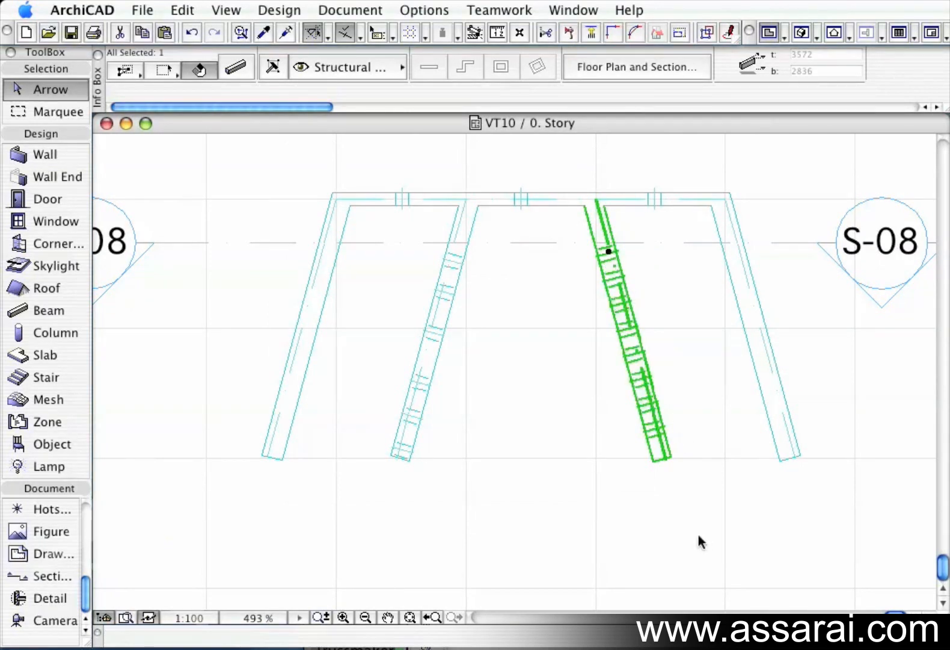
{"action": "left_click", "coordinate": [683, 512]}
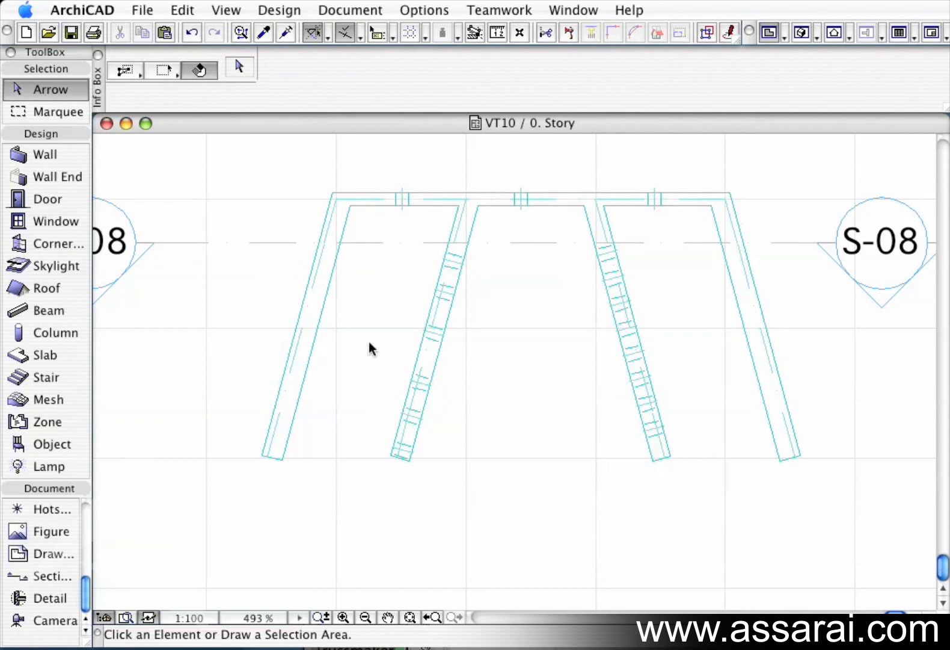
Insert a new node midway on the leftmost beam and pull it outward to bend the beam.
{"action": "left_click", "coordinate": [313, 326]}
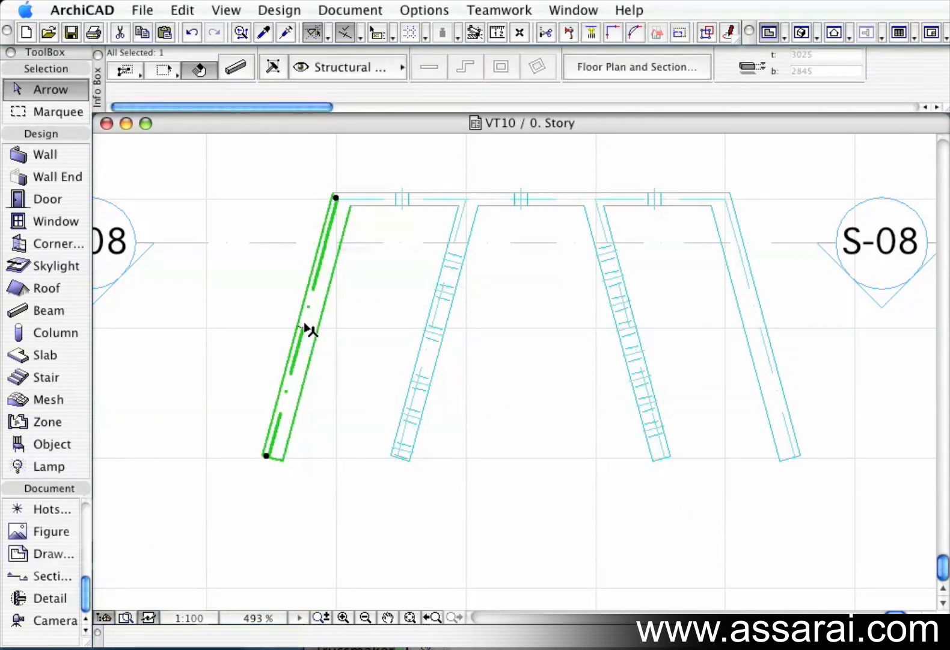
{"action": "key", "text": "super+u"}
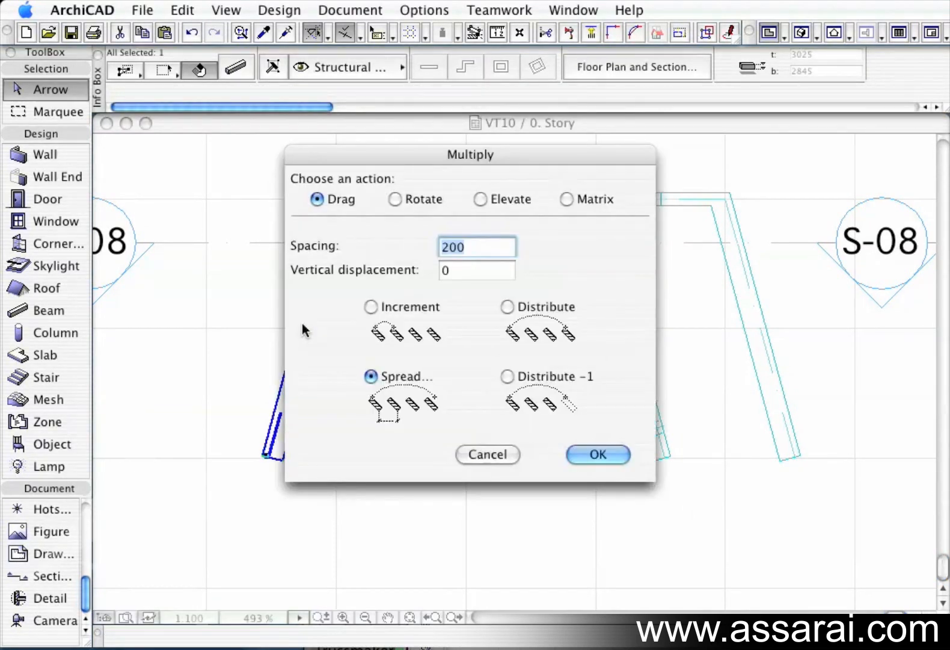
{"action": "left_click", "coordinate": [483, 453]}
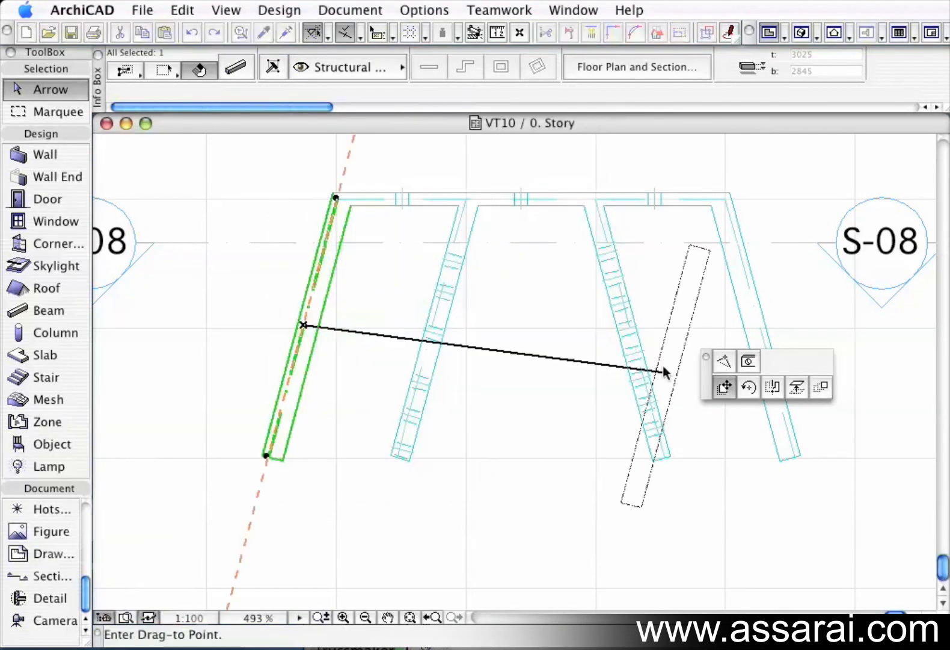
{"action": "left_click", "coordinate": [725, 361]}
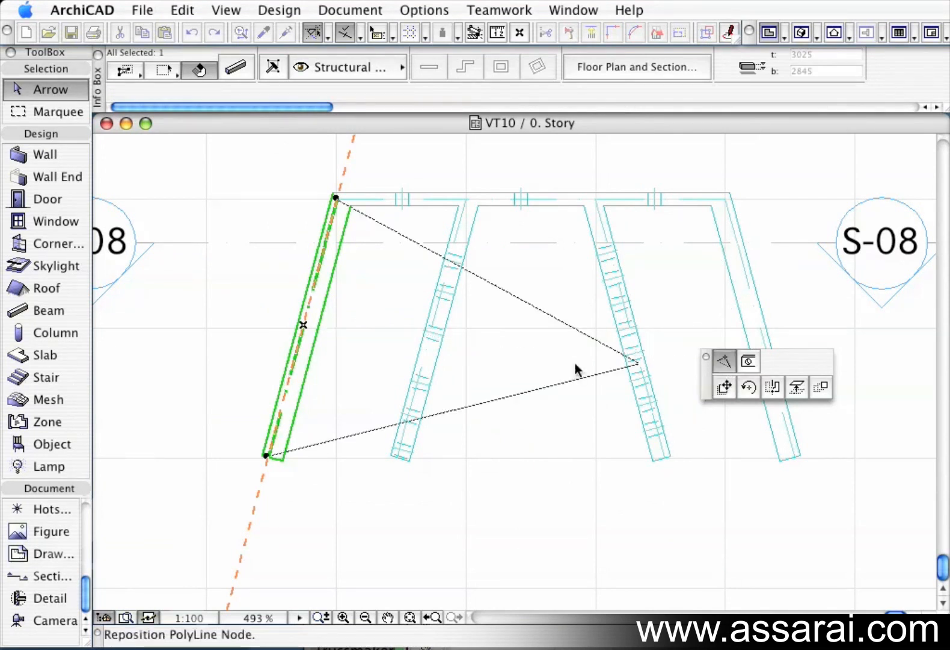
{"action": "left_click", "coordinate": [240, 330]}
Insert a new node midway on the rightmost beam, pull it outward, and switch to the 3D view.
{"action": "left_click", "coordinate": [771, 346]}
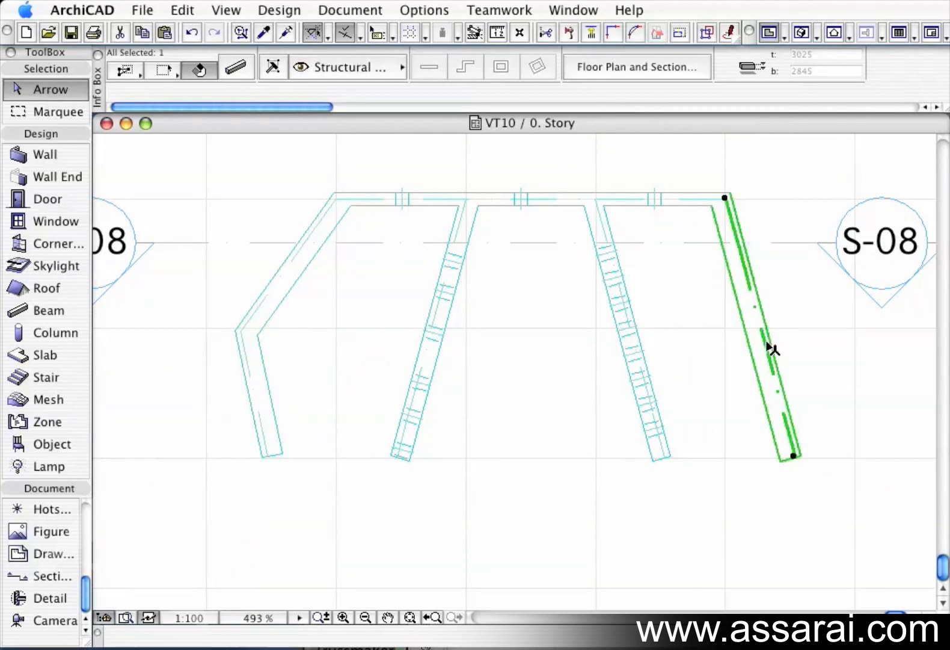
{"action": "left_click", "coordinate": [765, 338]}
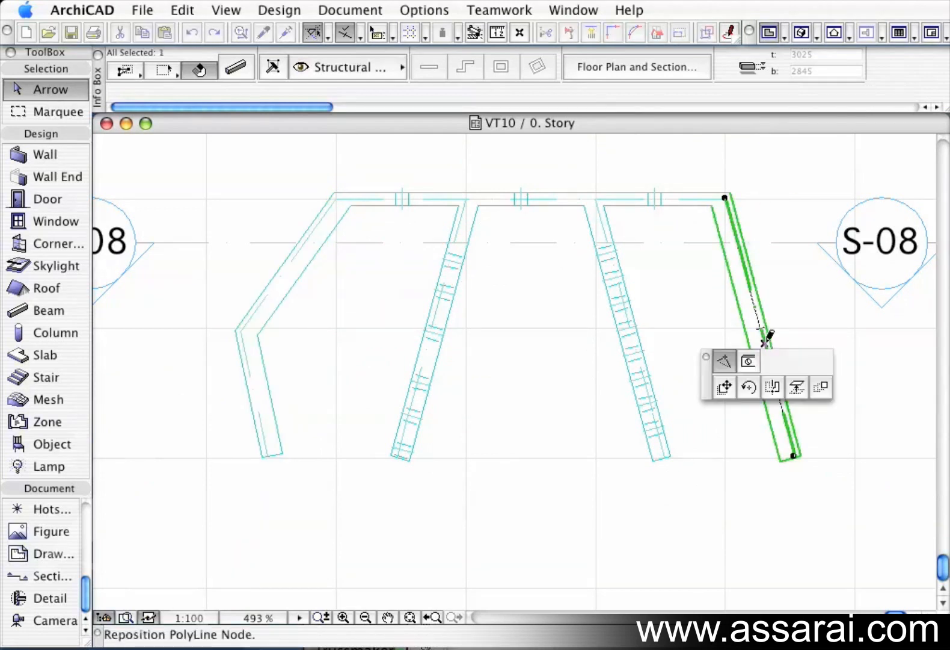
{"action": "left_click", "coordinate": [842, 332]}
{"action": "left_click", "coordinate": [633, 507]}
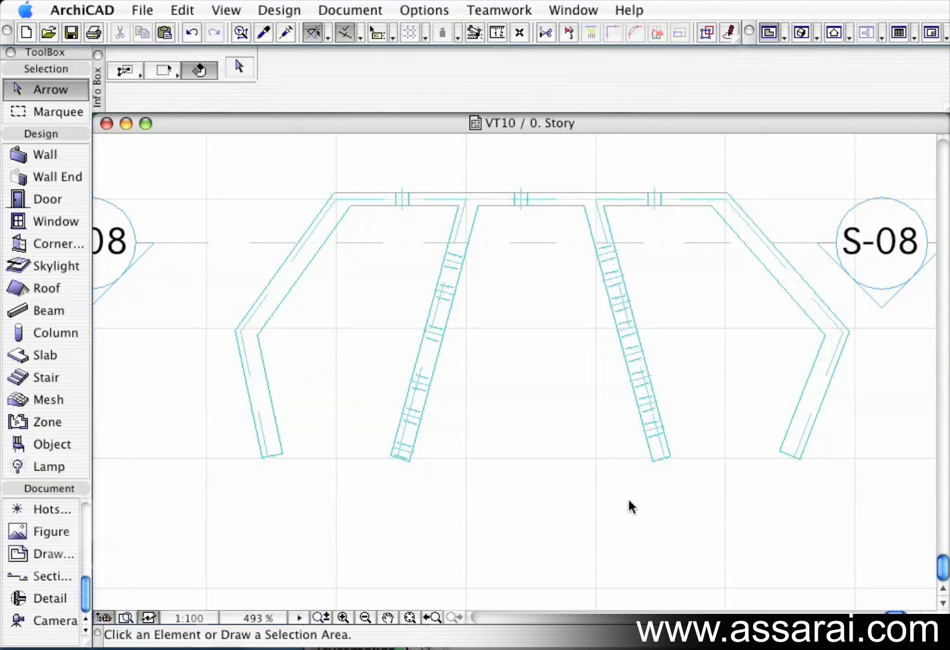
{"action": "left_click", "coordinate": [801, 34]}
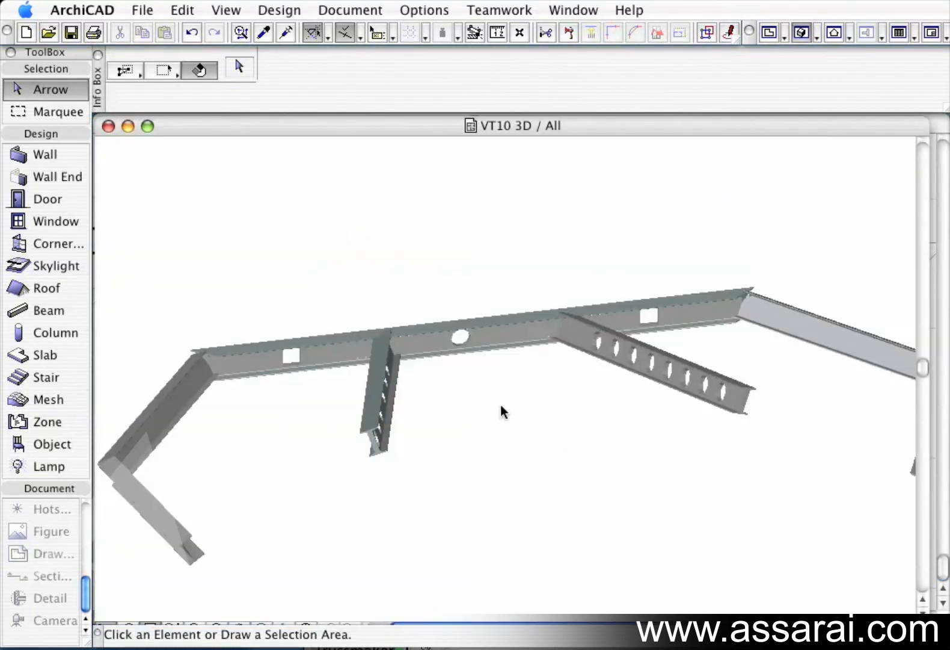
Orbit the 3D view of the beams and check them in the building section windows.
{"action": "middle_click_drag", "start_coordinate": [469, 403], "coordinate": [248, 439], "text": "shift"}
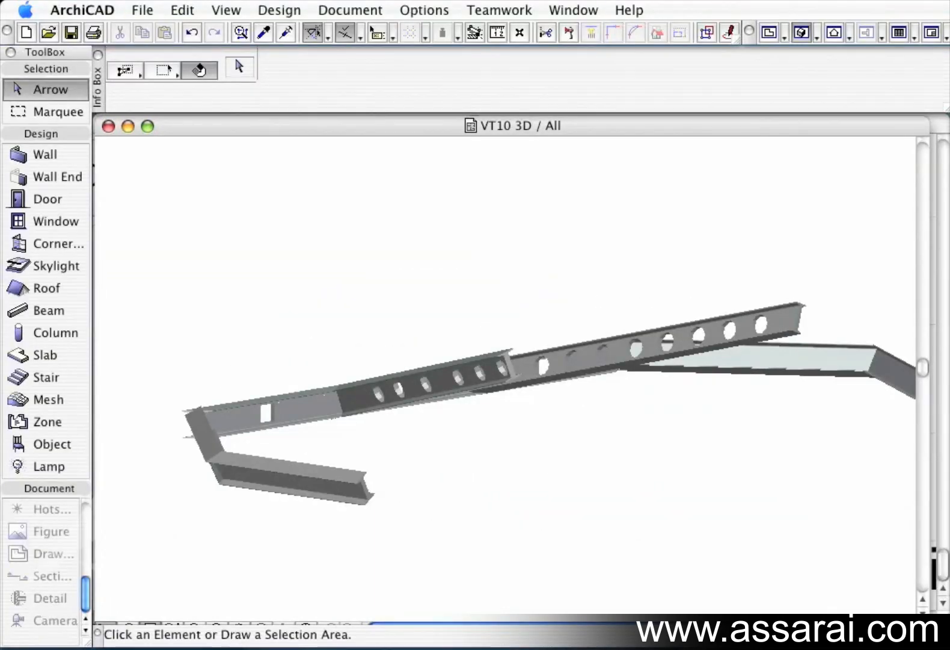
{"action": "key", "text": "F6"}
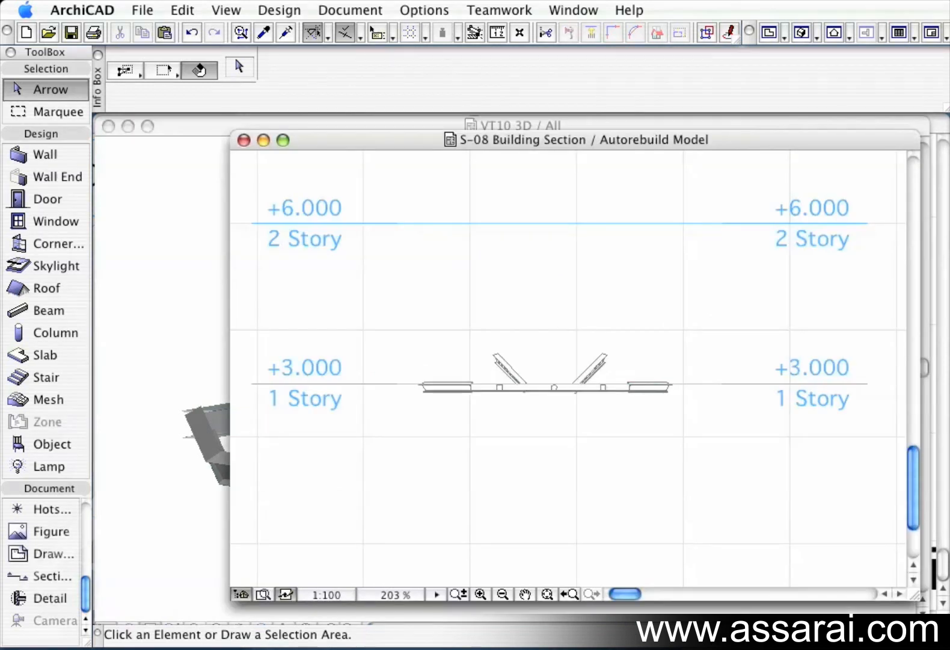
{"action": "key", "text": "F6"}
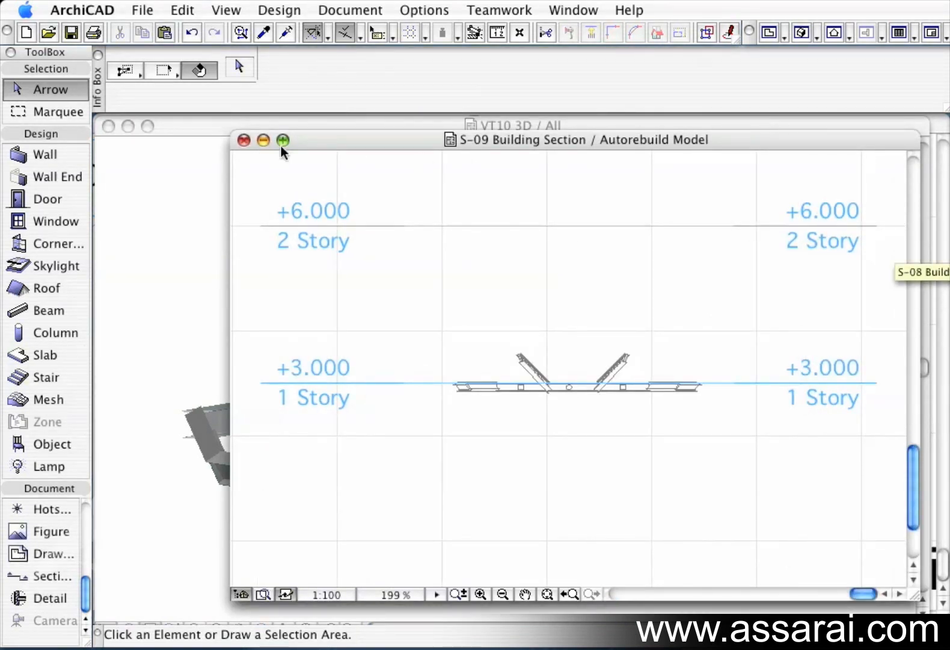
{"action": "left_click", "coordinate": [934, 551]}
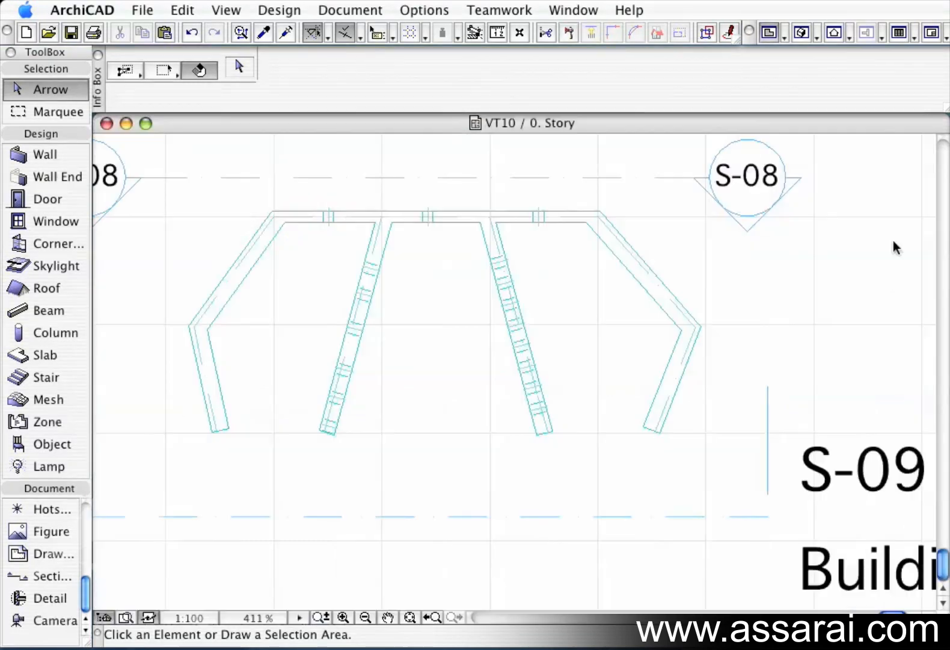
Move the S-08 section line down across the beams and open that section to inspect the beam profiles.
{"action": "left_click", "coordinate": [636, 181]}
{"action": "left_click", "coordinate": [637, 181]}
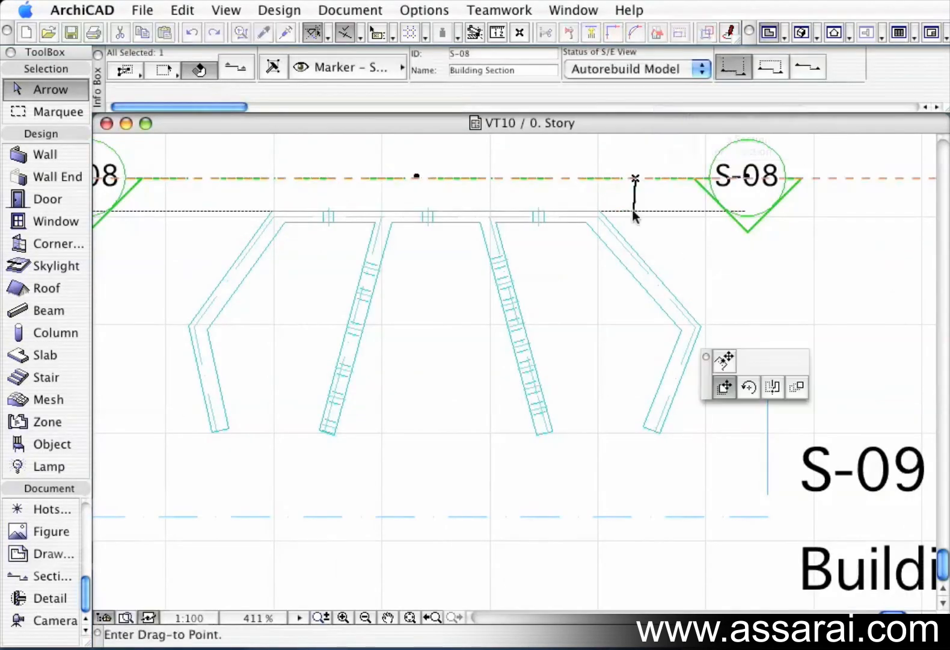
{"action": "left_click", "coordinate": [636, 262]}
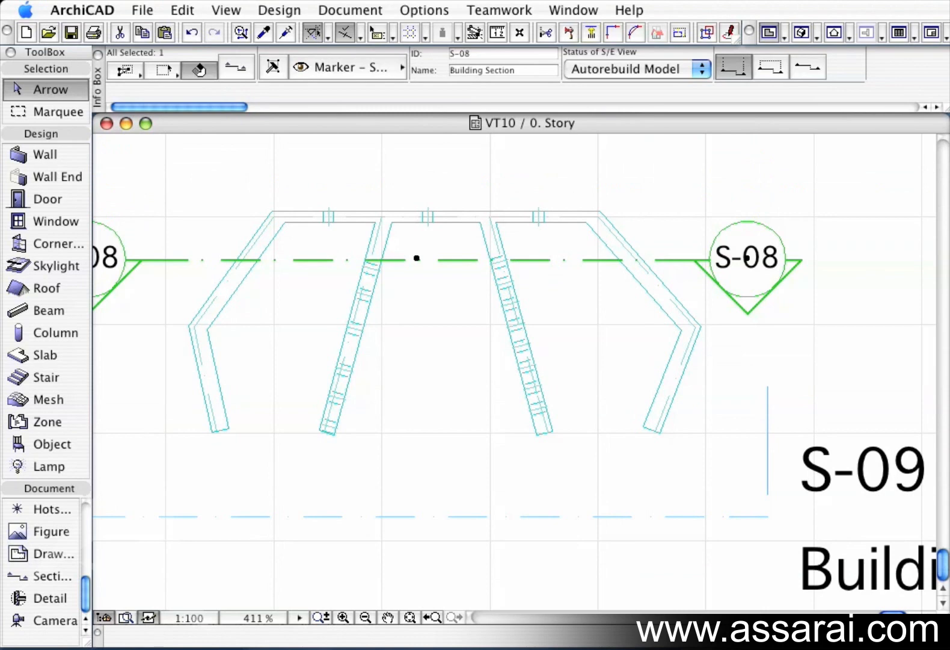
{"action": "double_click", "coordinate": [946, 305]}
{"action": "scroll", "coordinate": [635, 450], "scroll_direction": "up", "scroll_amount": 3}
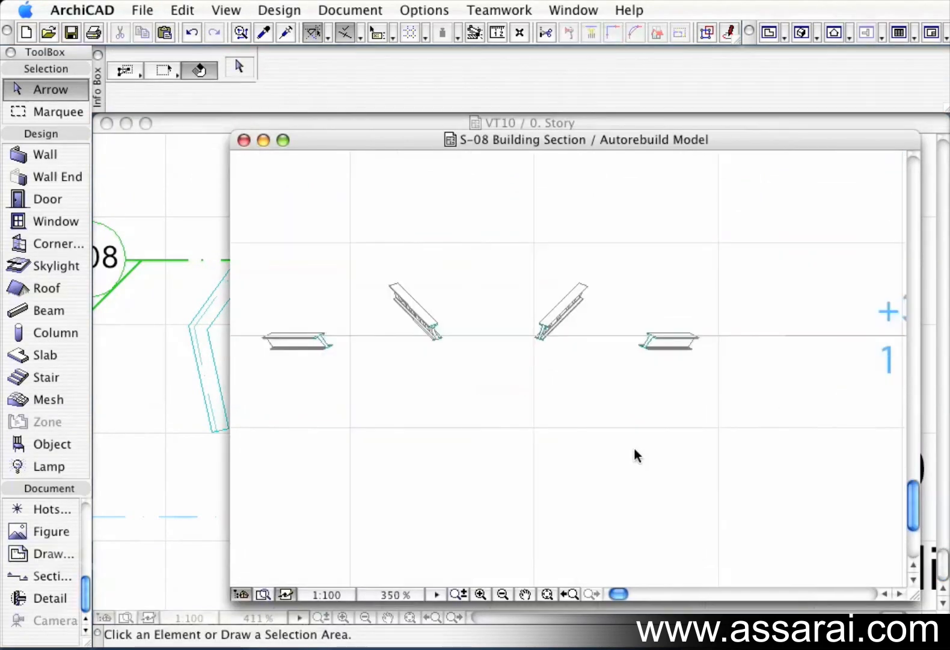
{"action": "middle_click_drag", "start_coordinate": [516, 382], "coordinate": [622, 397]}
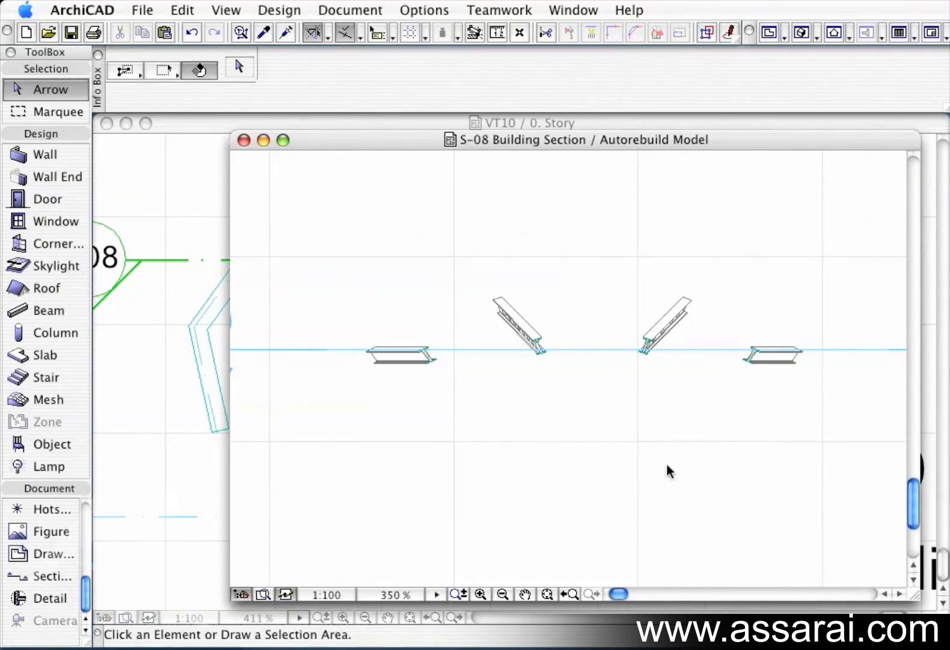
{"action": "scroll", "coordinate": [668, 471], "scroll_direction": "down", "scroll_amount": 3}
{"action": "left_click", "coordinate": [244, 139]}
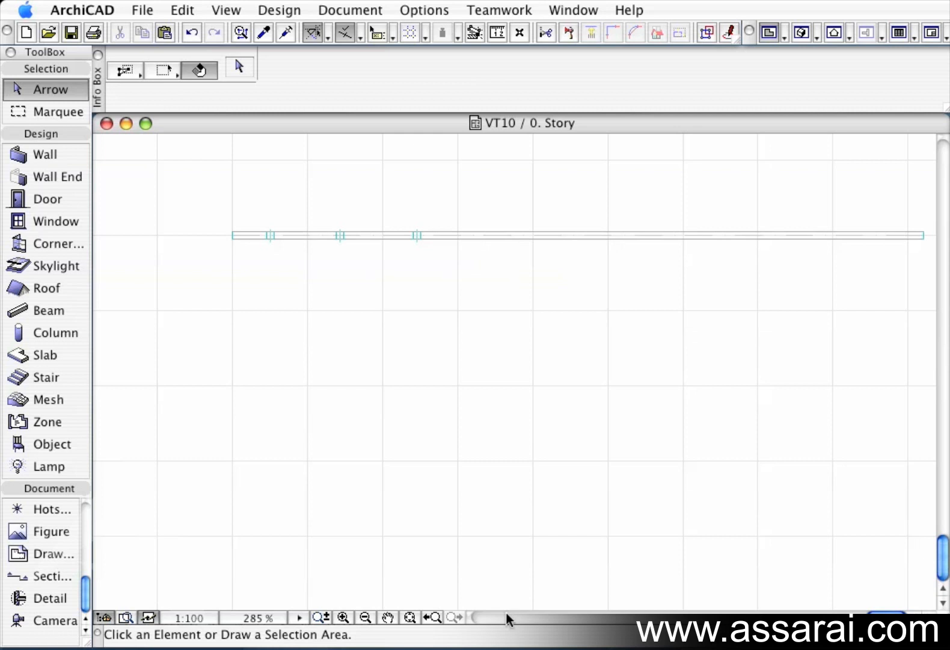
Multiply the horizontal beam downward by spreading copies with 450 spacing.
{"action": "left_click", "coordinate": [261, 236]}
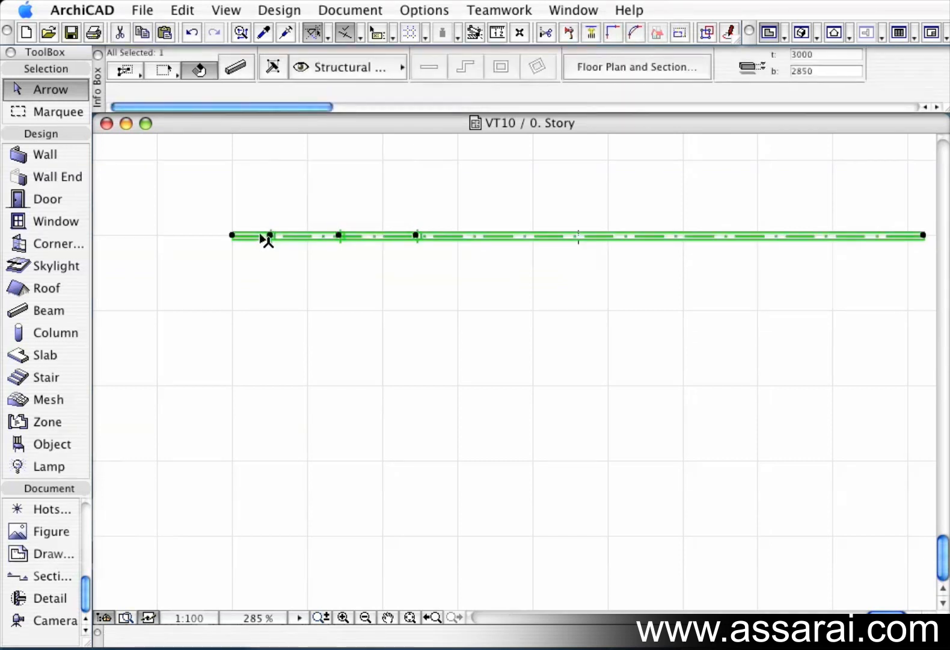
{"action": "left_click", "coordinate": [261, 238]}
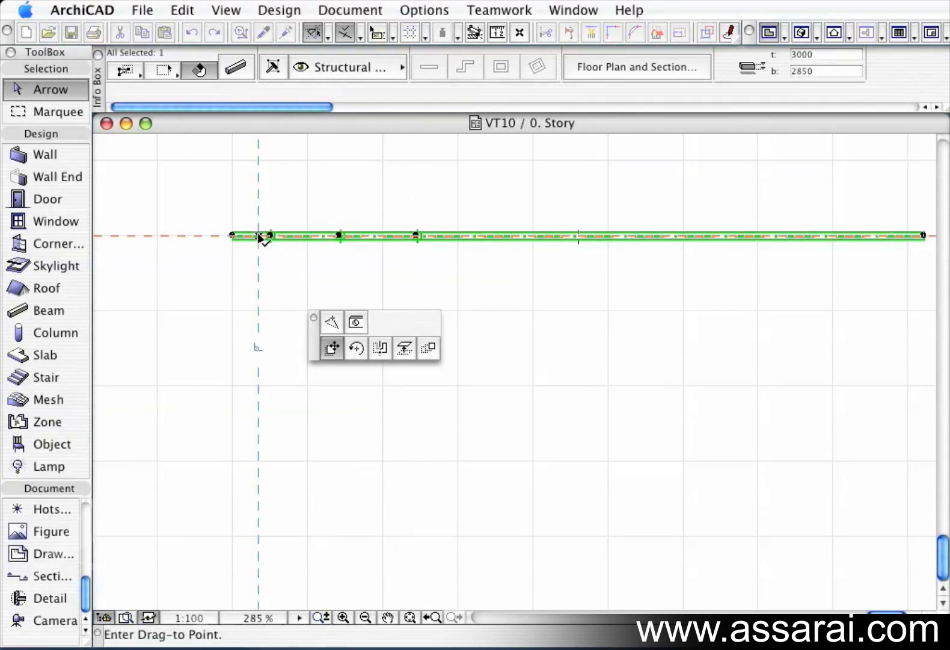
{"action": "left_click", "coordinate": [427, 350]}
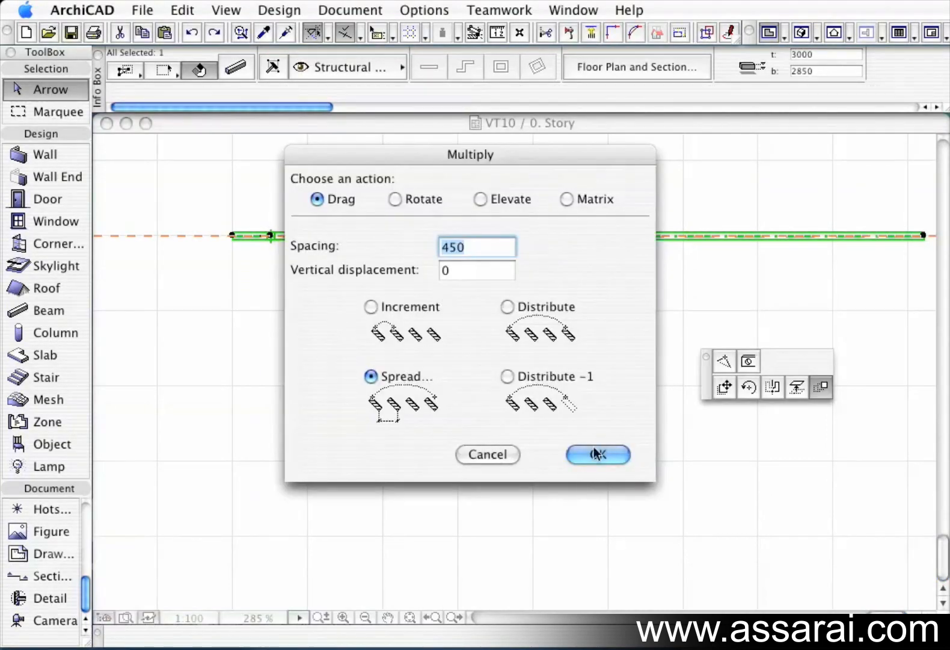
{"action": "left_click", "coordinate": [596, 454]}
{"action": "left_click", "coordinate": [243, 240]}
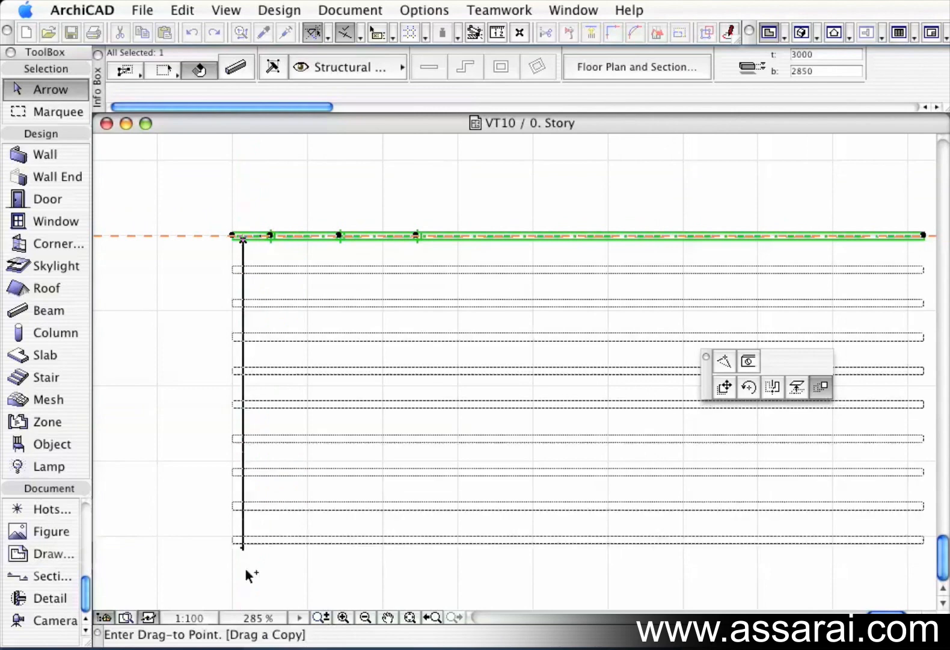
{"action": "left_click", "coordinate": [245, 598]}
{"action": "left_click", "coordinate": [190, 532]}
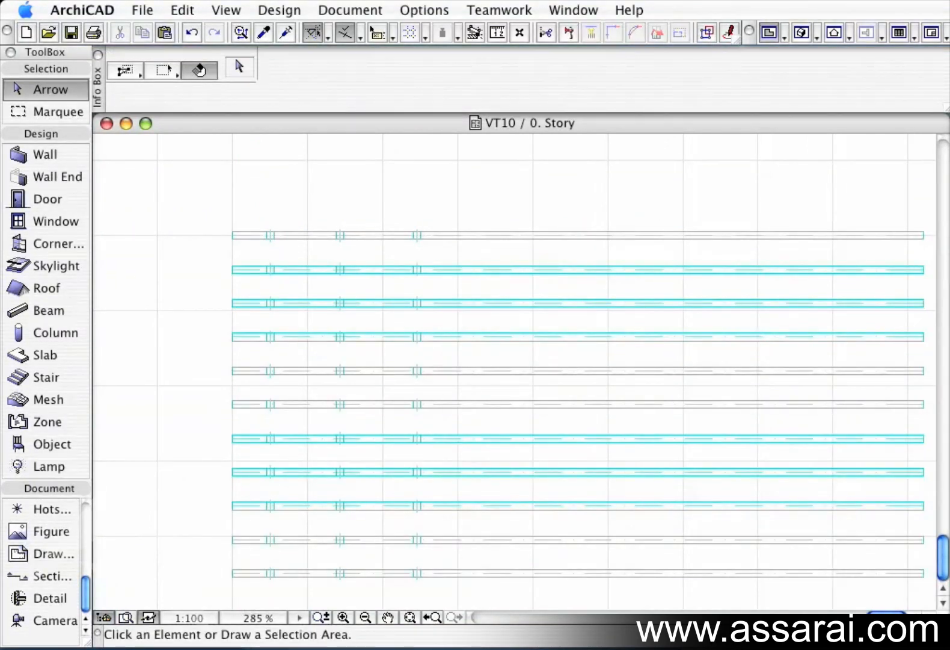
Check the multiplied beams in the building section.
{"action": "key", "text": "F6"}
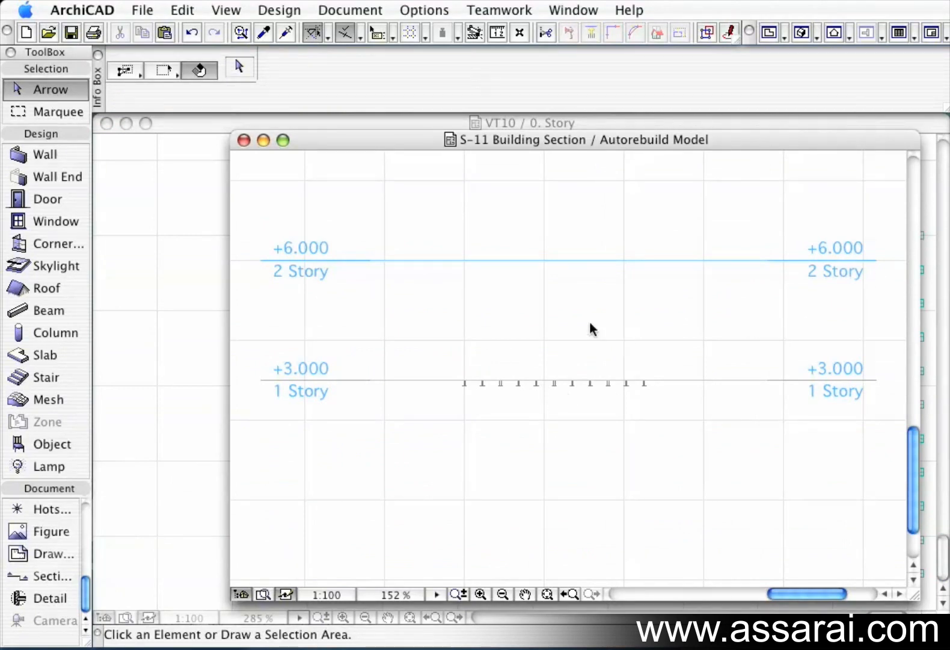
{"action": "left_click", "coordinate": [243, 140]}
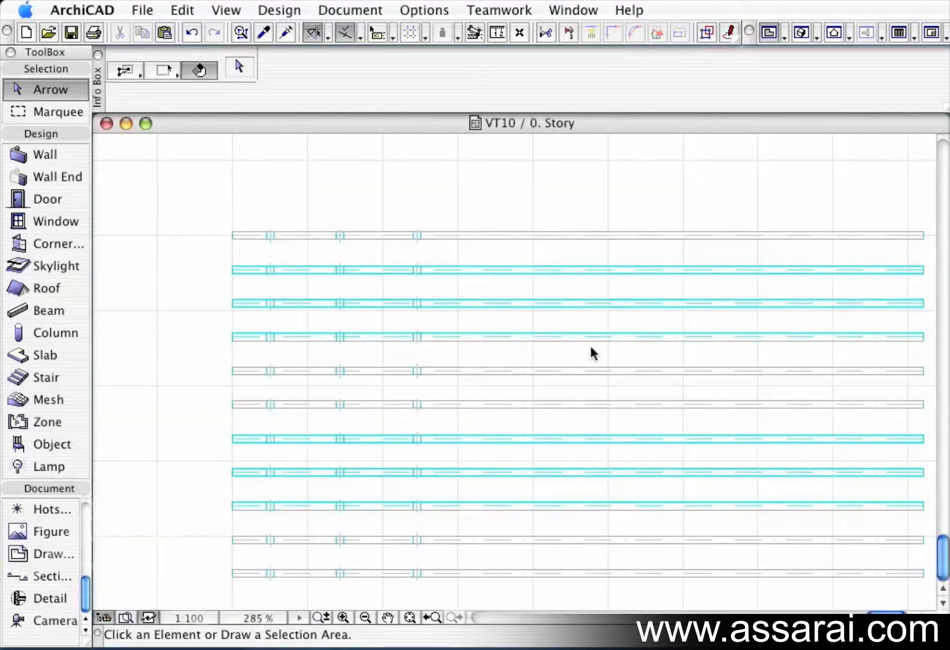
{"action": "scroll", "coordinate": [577, 361], "scroll_direction": "down", "scroll_amount": 3}
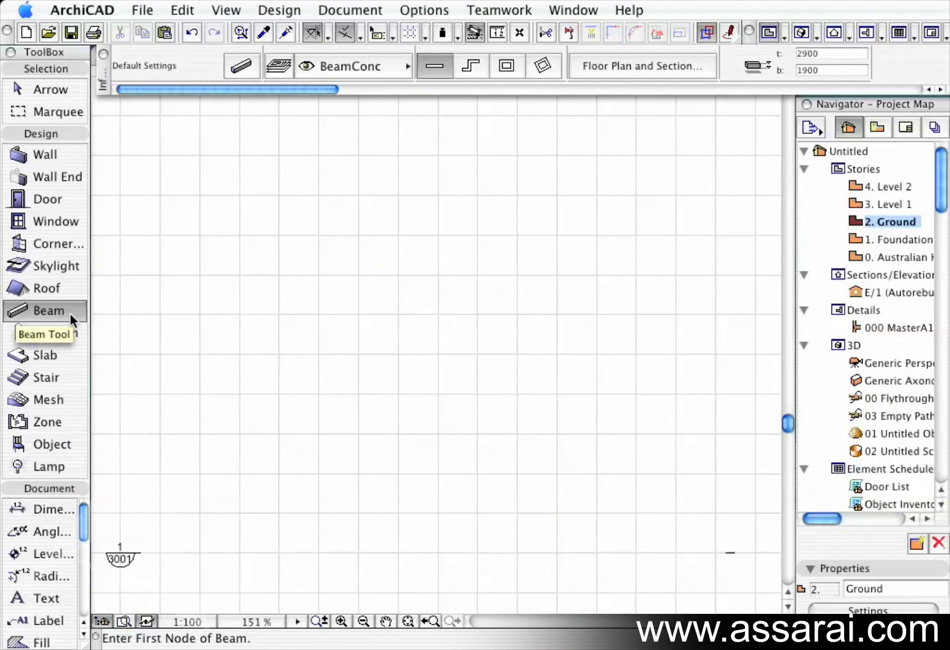
Open the object default settings and search all libraries for parts containing the keyword beam.
{"action": "double_click", "coordinate": [51, 445]}
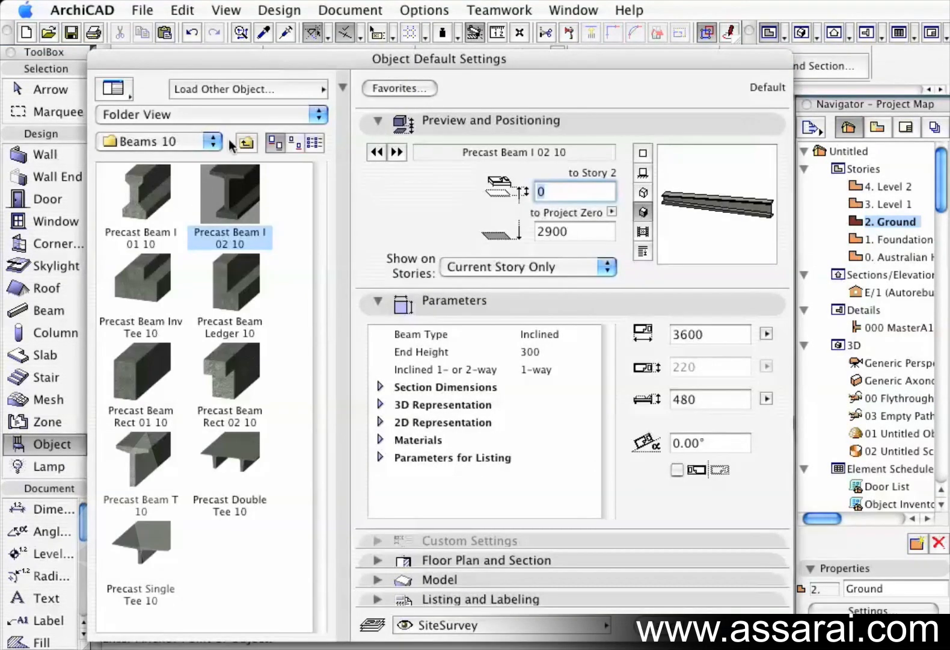
{"action": "left_click", "coordinate": [249, 114]}
{"action": "left_click", "coordinate": [237, 153]}
{"action": "type", "text": "beam"}
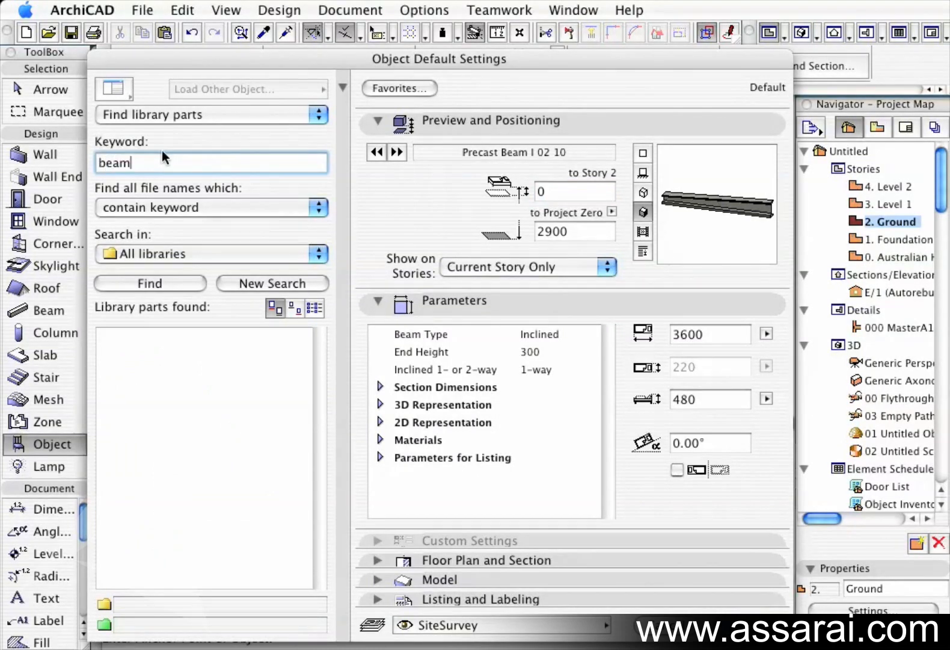
{"action": "left_click", "coordinate": [140, 285]}
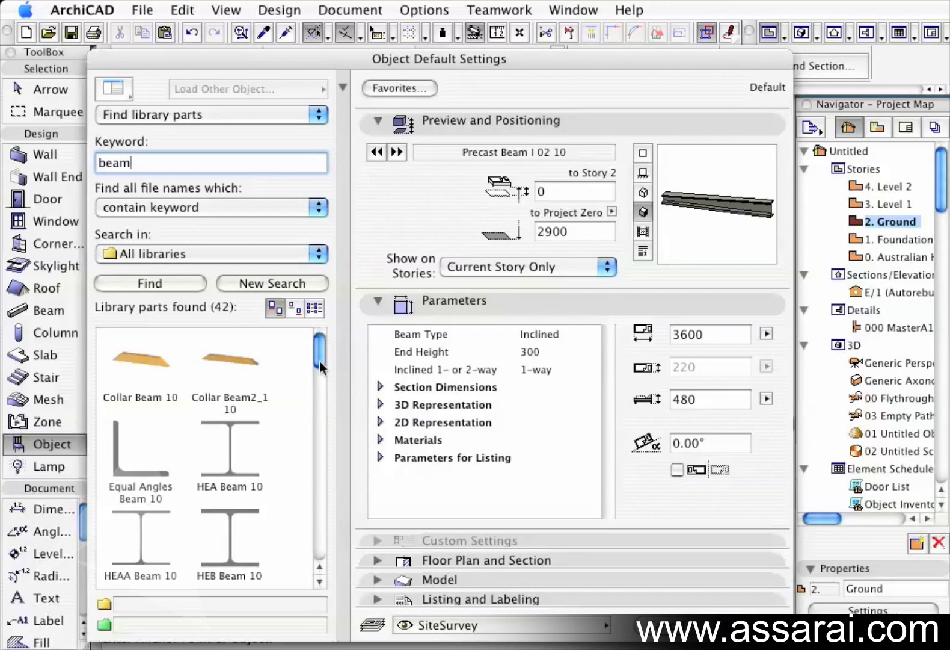
Scroll through the found beam library parts, previewing several of them.
{"action": "left_click_drag", "start_coordinate": [320, 350], "coordinate": [320, 353]}
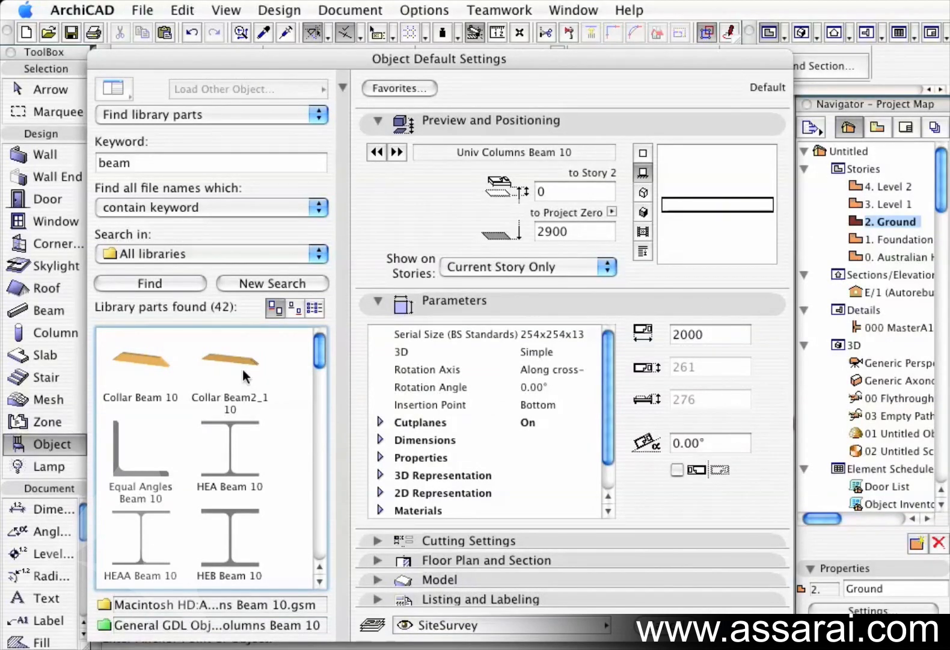
{"action": "left_click", "coordinate": [229, 469]}
{"action": "left_click", "coordinate": [317, 579]}
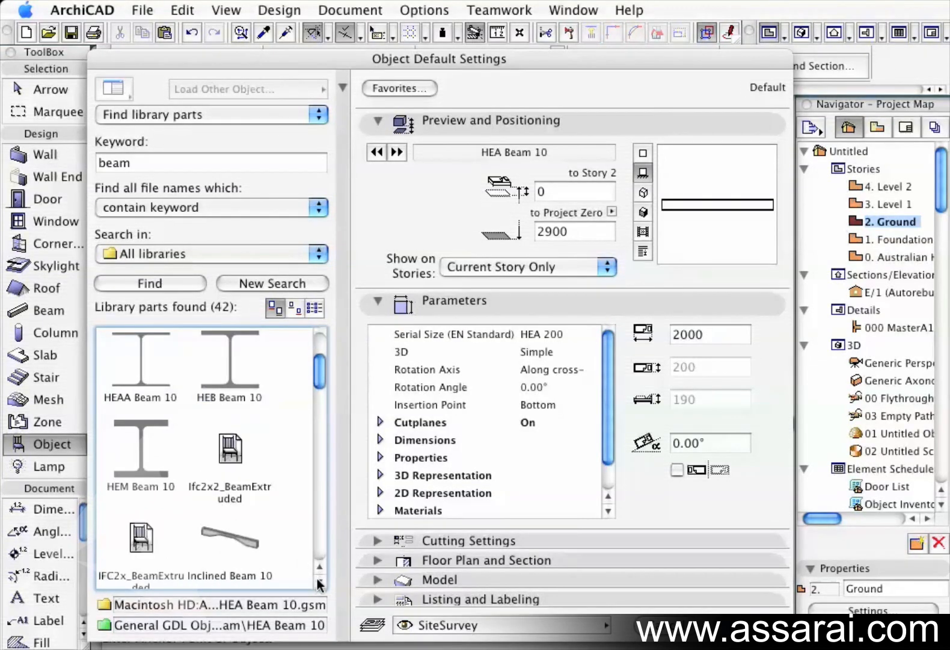
{"action": "left_click", "coordinate": [317, 578]}
{"action": "left_click", "coordinate": [317, 579]}
{"action": "left_click", "coordinate": [317, 578]}
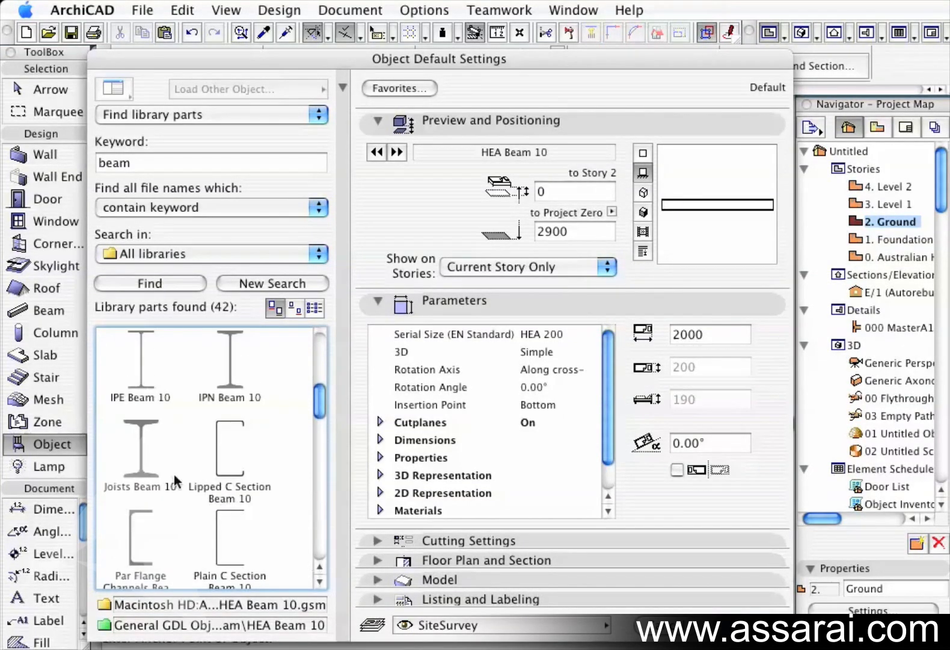
{"action": "left_click", "coordinate": [138, 448]}
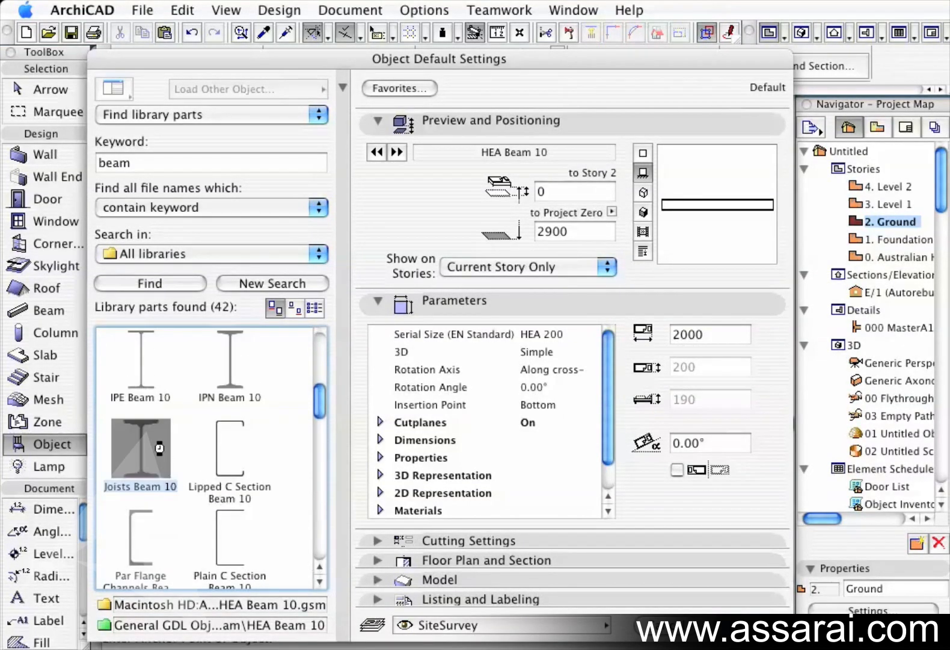
{"action": "left_click", "coordinate": [319, 579]}
{"action": "left_click", "coordinate": [318, 580]}
{"action": "left_click", "coordinate": [318, 579]}
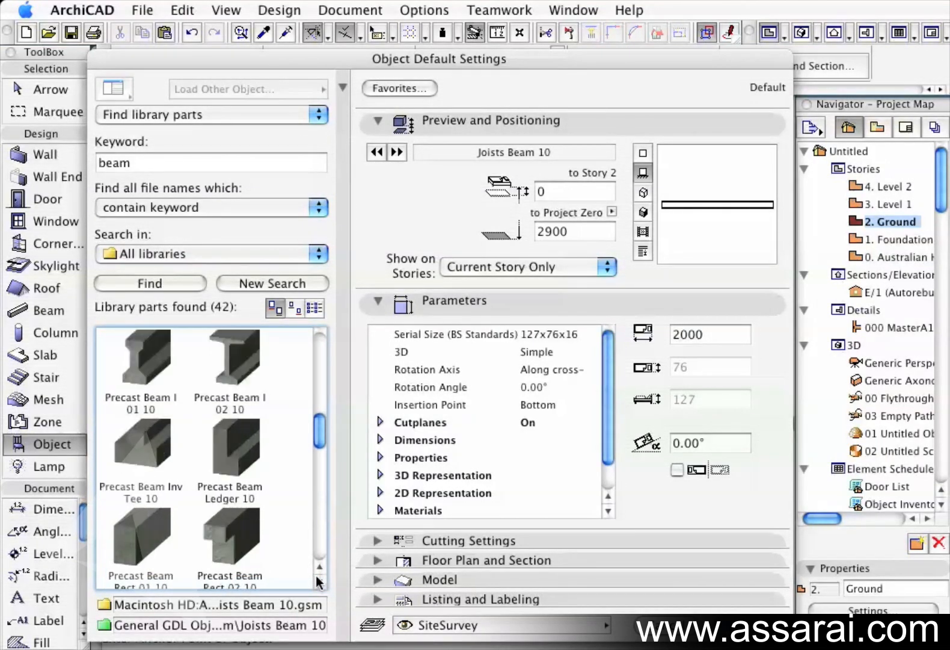
{"action": "left_click", "coordinate": [318, 579]}
{"action": "left_click", "coordinate": [319, 579]}
{"action": "left_click", "coordinate": [319, 579]}
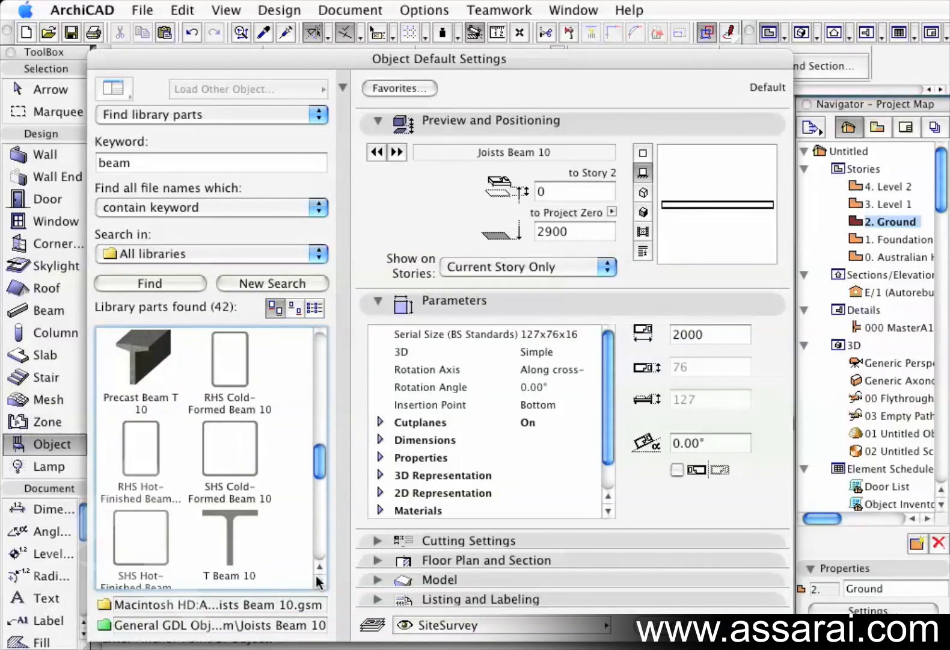
{"action": "left_click", "coordinate": [319, 579]}
{"action": "left_click", "coordinate": [319, 579]}
{"action": "left_click", "coordinate": [319, 580]}
{"action": "left_click", "coordinate": [319, 579]}
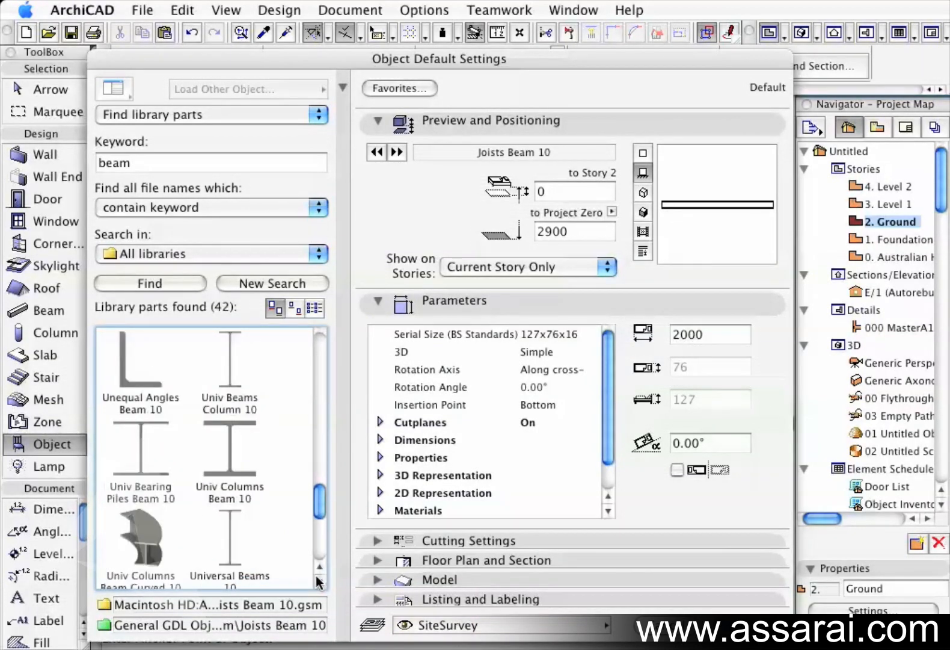
{"action": "left_click", "coordinate": [319, 579]}
{"action": "left_click", "coordinate": [319, 579]}
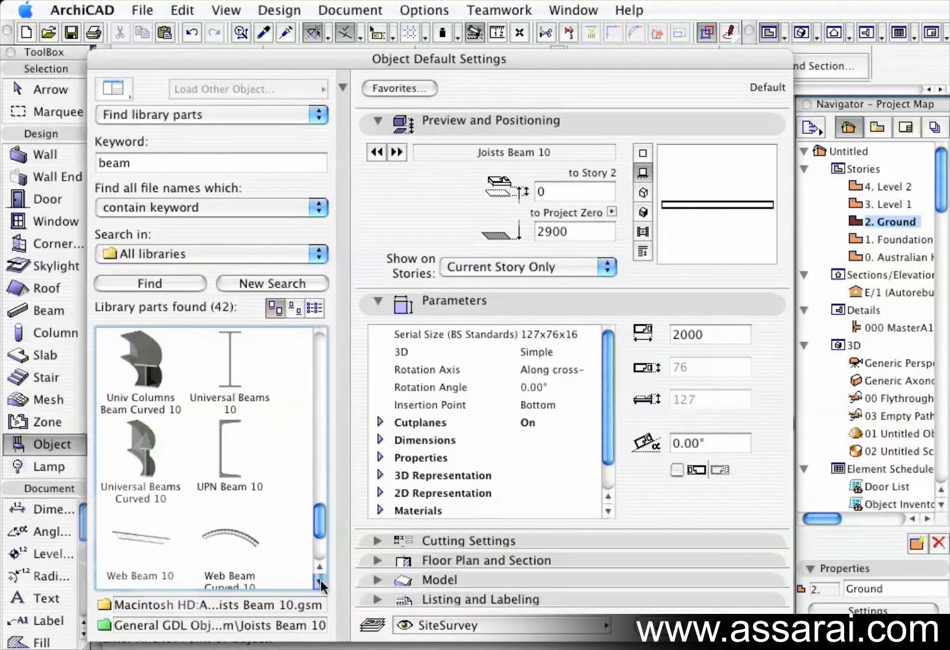
{"action": "left_click", "coordinate": [319, 579]}
{"action": "left_click", "coordinate": [319, 579]}
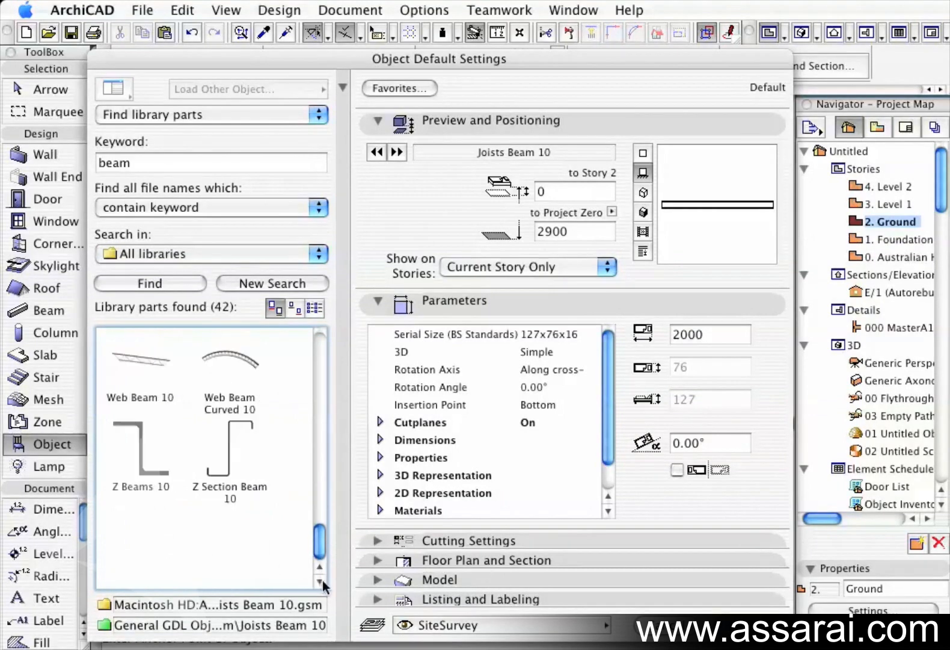
{"action": "left_click_drag", "start_coordinate": [321, 557], "coordinate": [319, 350]}
Choose the HEA Beam 10 object and set its serial size to HEA 140.
{"action": "left_click", "coordinate": [227, 448]}
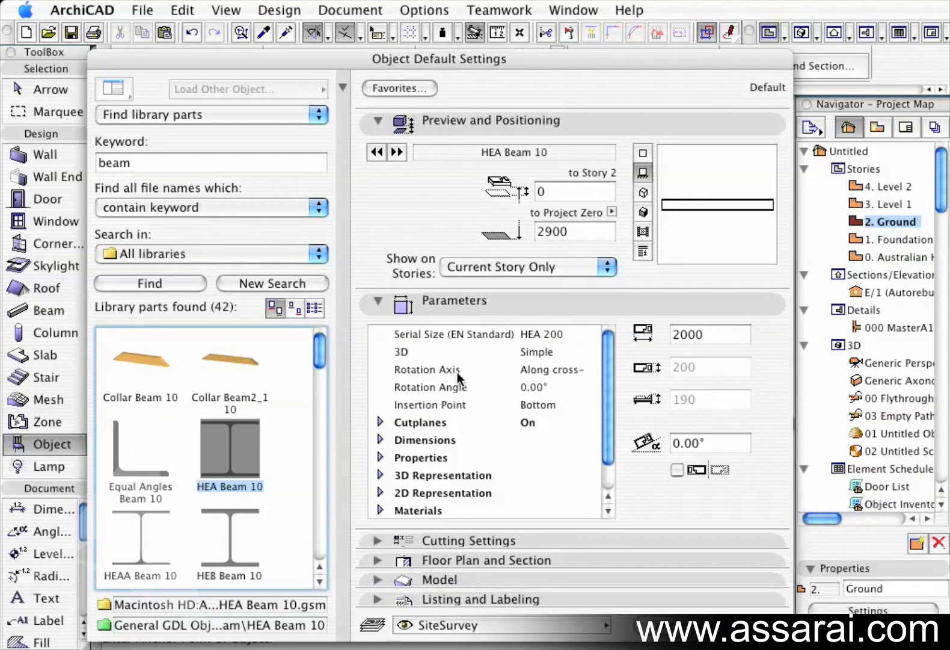
{"action": "left_click", "coordinate": [547, 336]}
{"action": "left_click", "coordinate": [594, 334]}
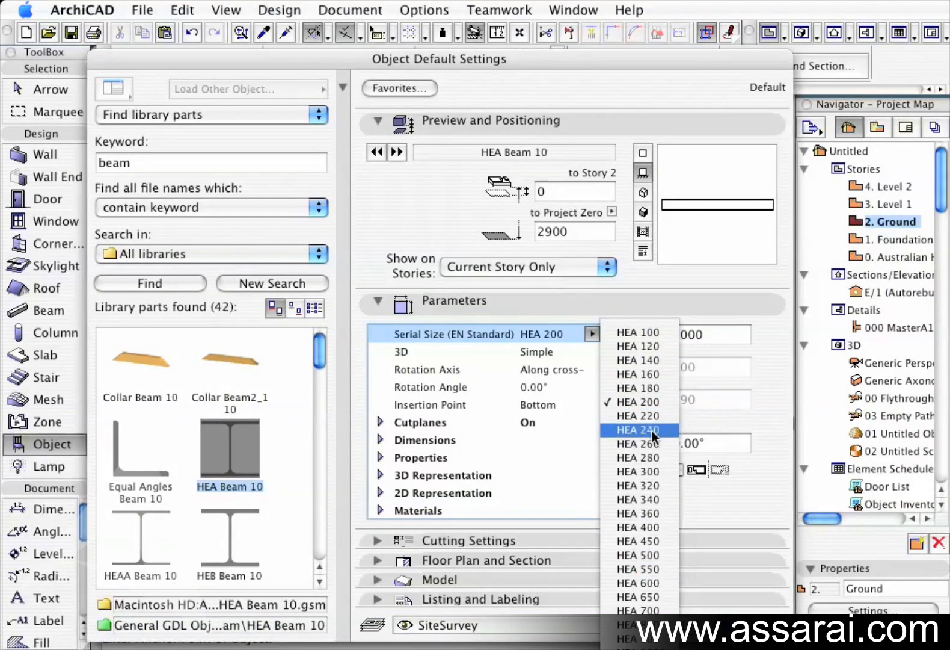
{"action": "left_click", "coordinate": [627, 592]}
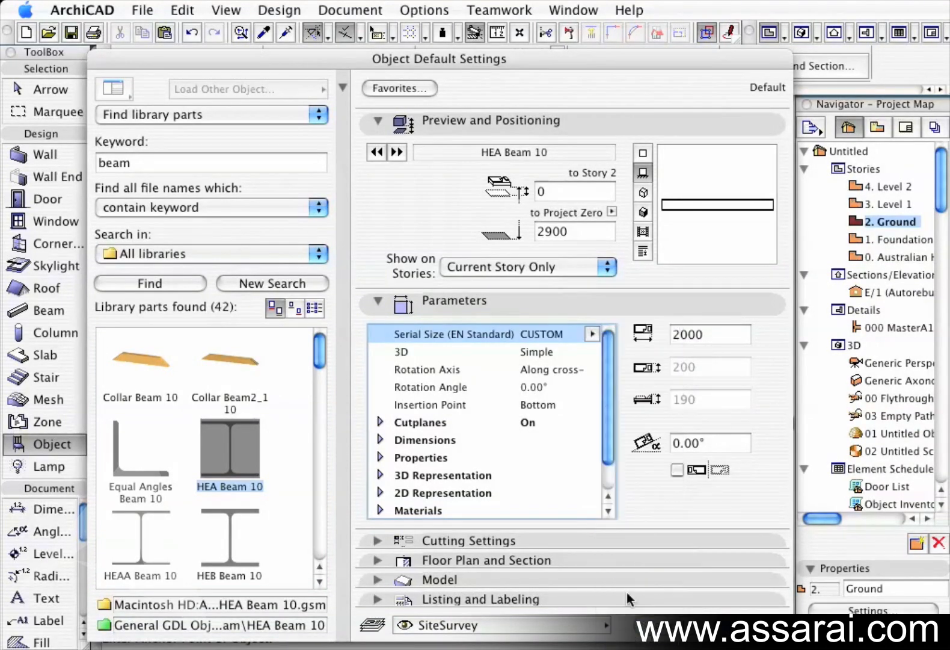
{"action": "left_click", "coordinate": [591, 333]}
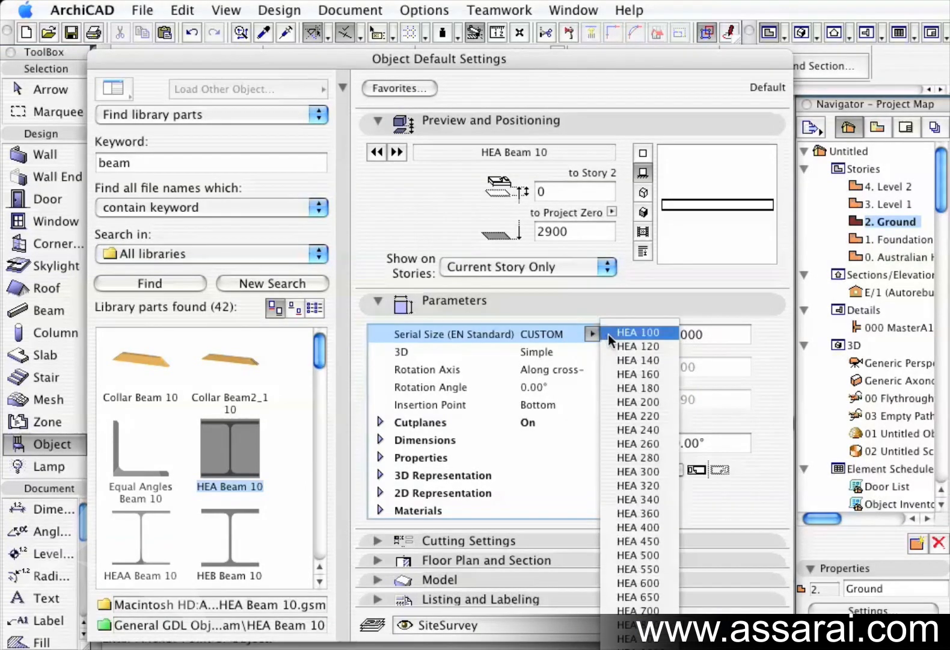
{"action": "left_click", "coordinate": [630, 361]}
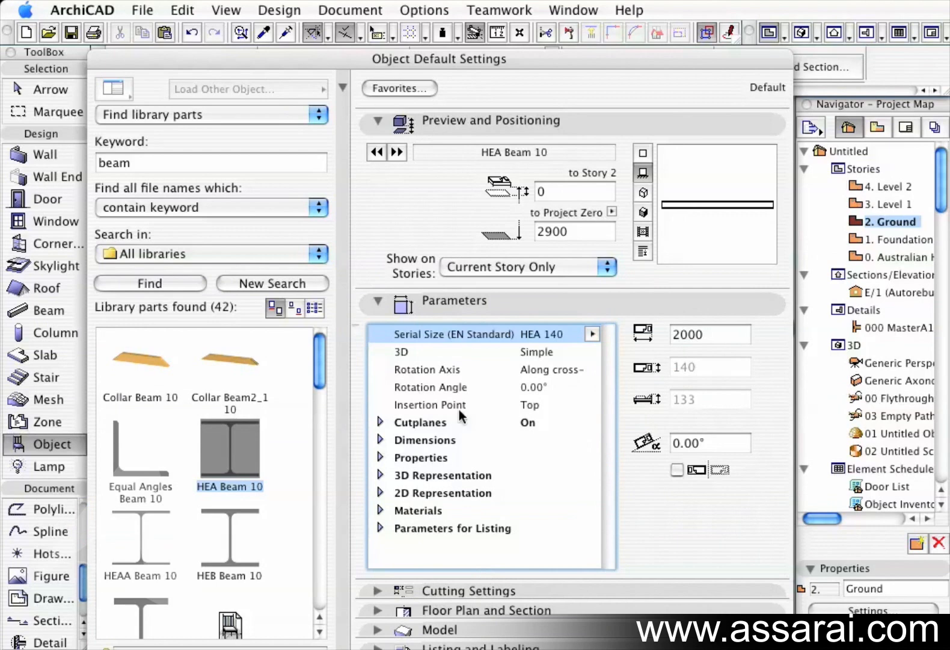
Review the insertion point and rotation axis options for the HEA beam in the parameters and cutting settings.
{"action": "left_click", "coordinate": [540, 404]}
{"action": "left_click", "coordinate": [591, 403]}
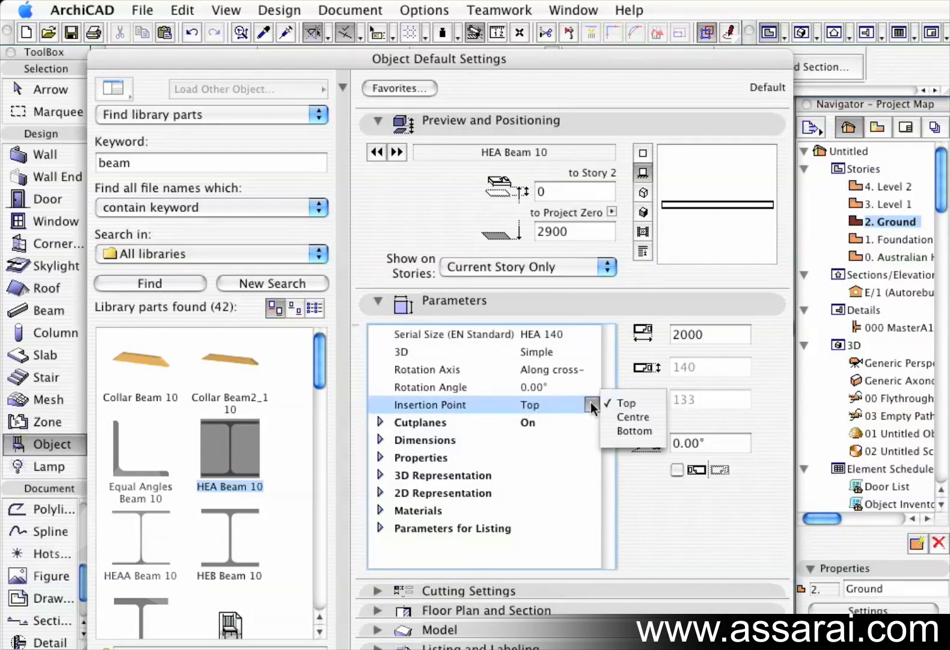
{"action": "left_click", "coordinate": [587, 409]}
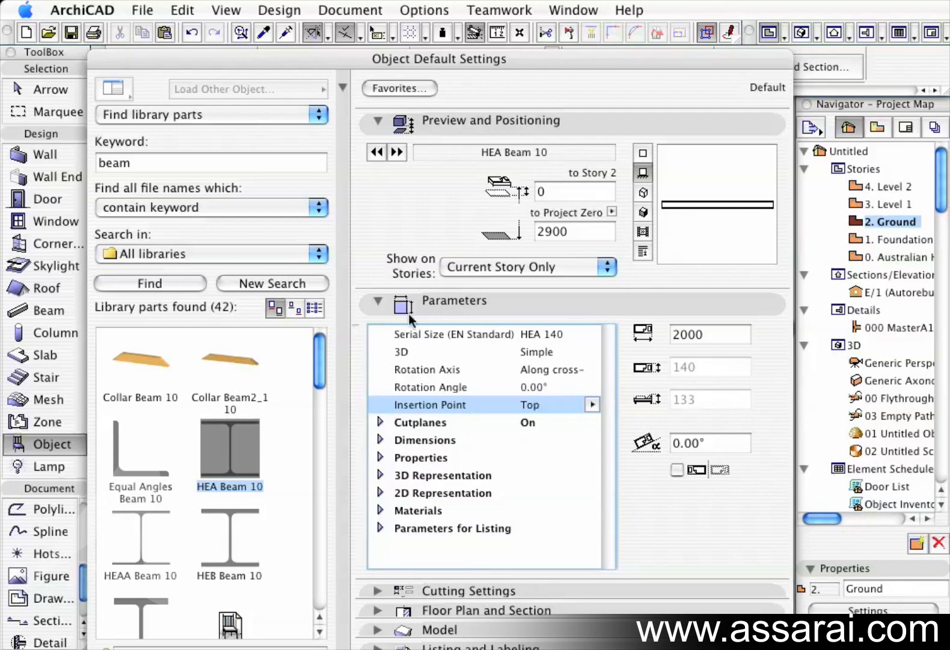
{"action": "left_click", "coordinate": [379, 301]}
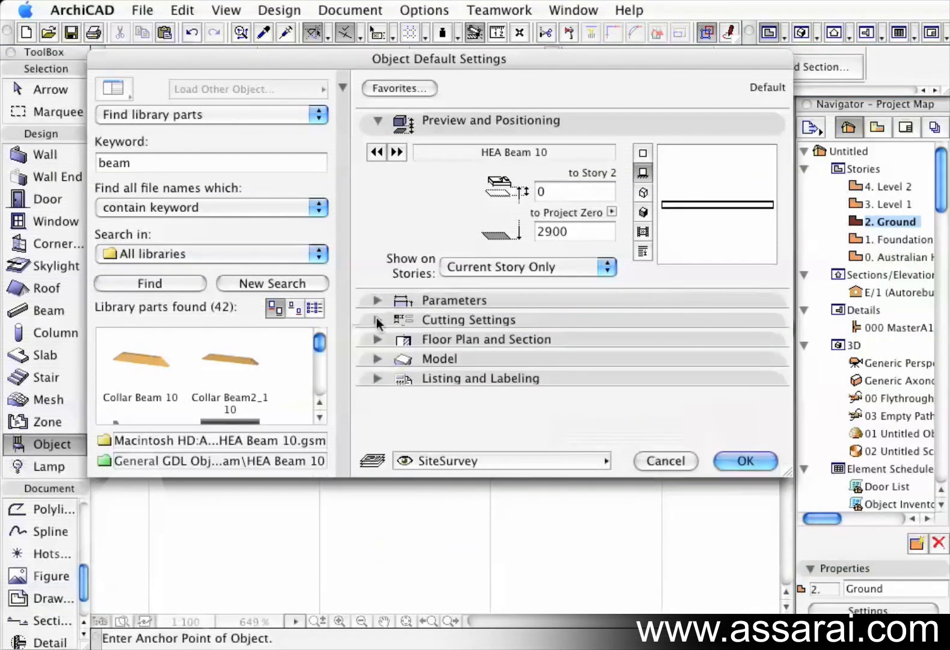
{"action": "left_click", "coordinate": [378, 320]}
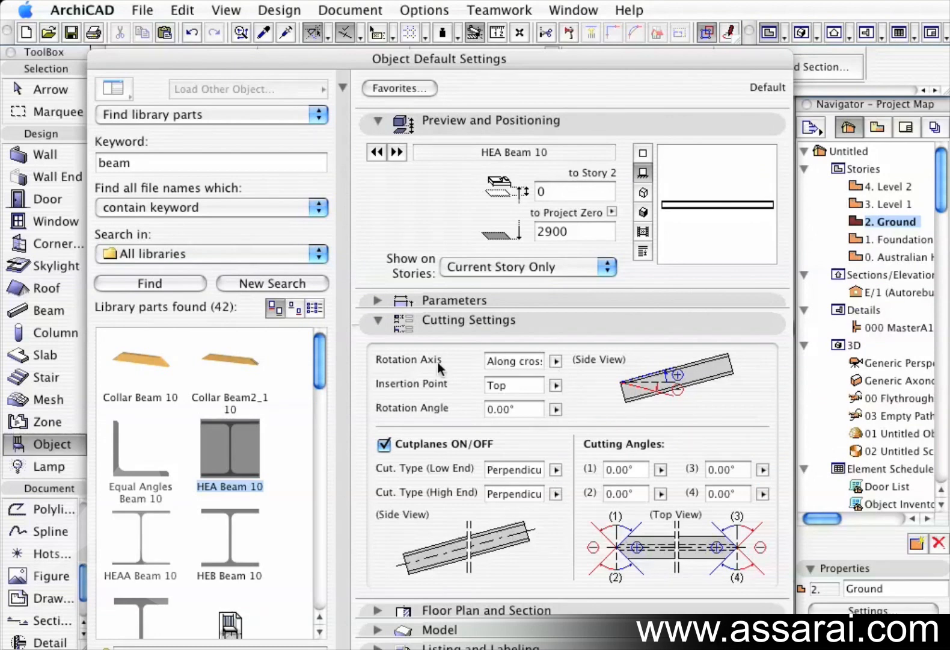
{"action": "left_click", "coordinate": [555, 361]}
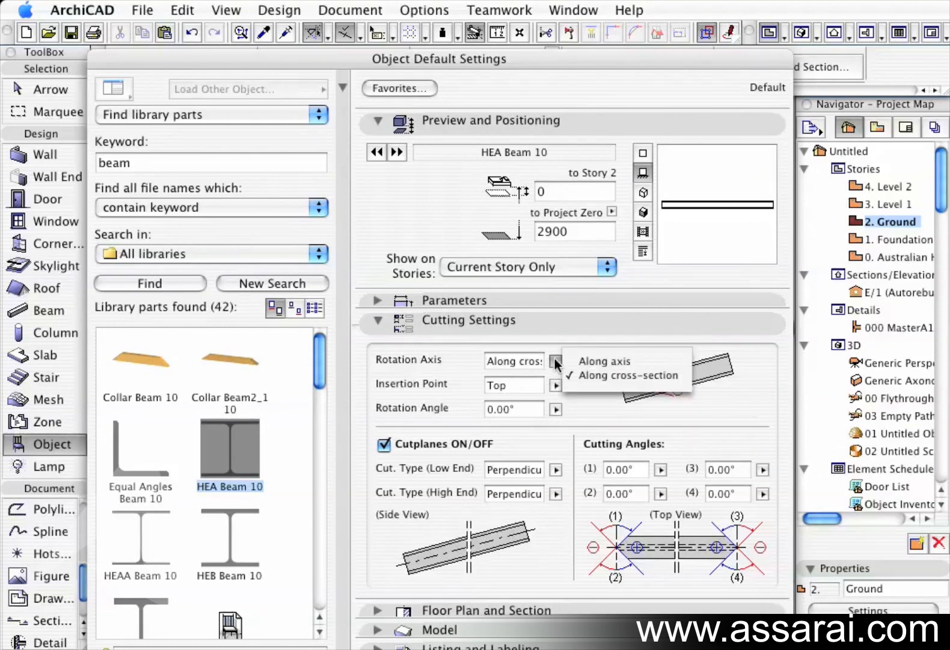
{"action": "left_click", "coordinate": [583, 404]}
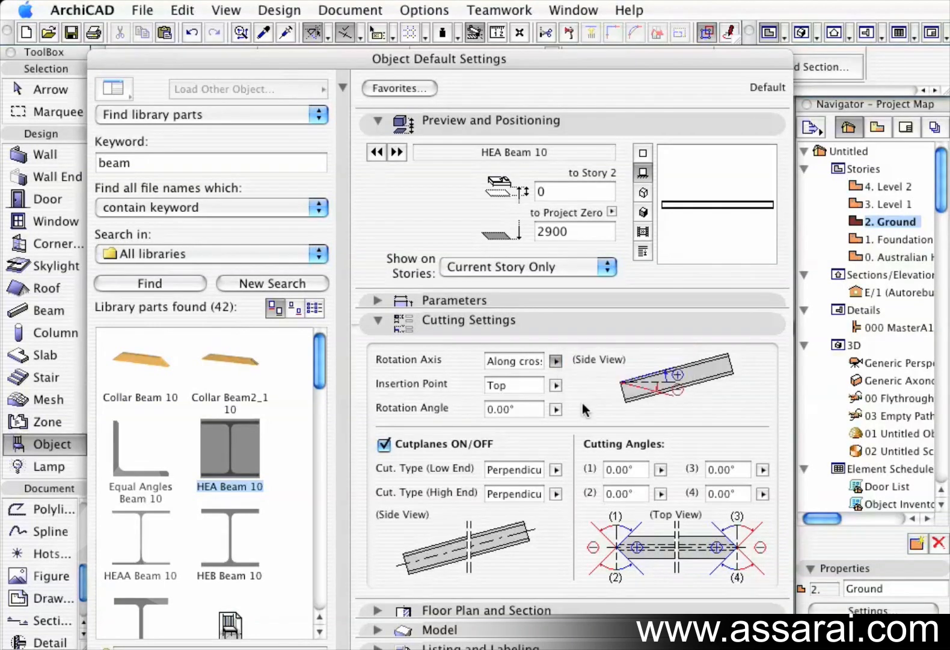
{"action": "left_click", "coordinate": [555, 385]}
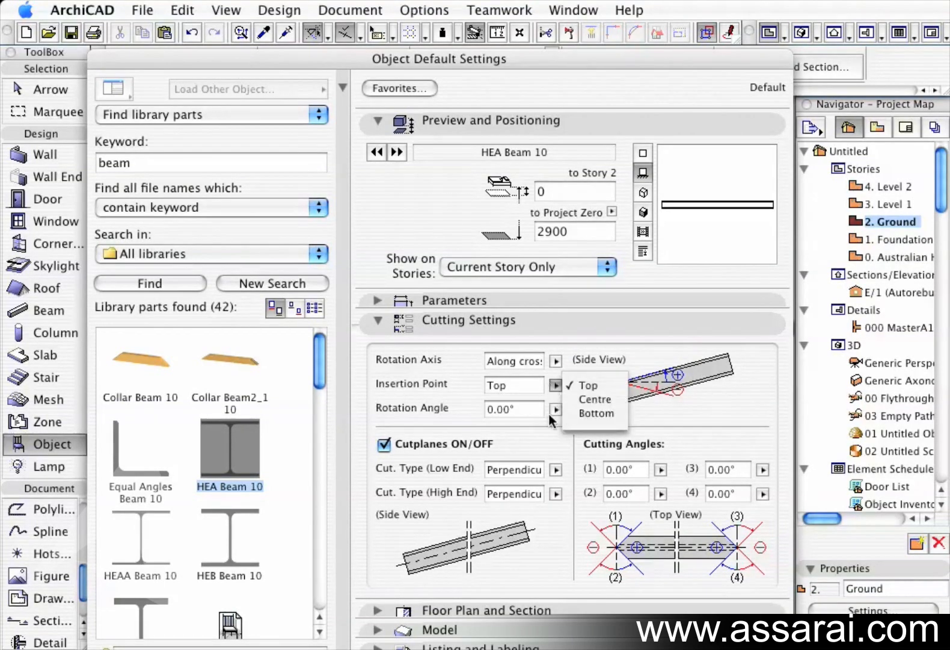
{"action": "left_click", "coordinate": [521, 415]}
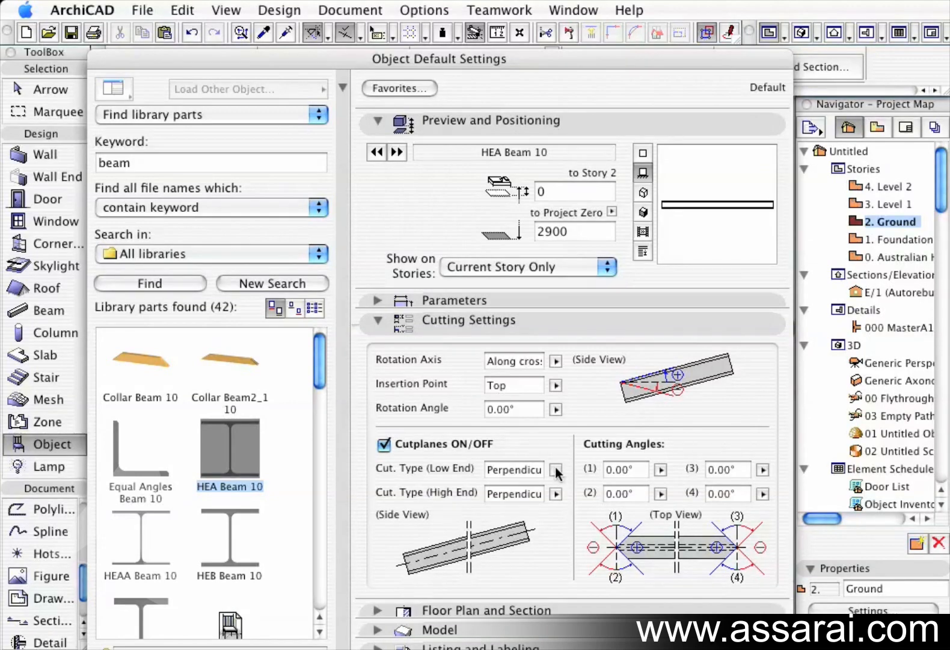
Review the cutplane cut types and cutting angle limits, then confirm the HEA Beam 10 settings.
{"action": "left_click", "coordinate": [385, 444]}
{"action": "left_click", "coordinate": [385, 444]}
{"action": "left_click", "coordinate": [555, 470]}
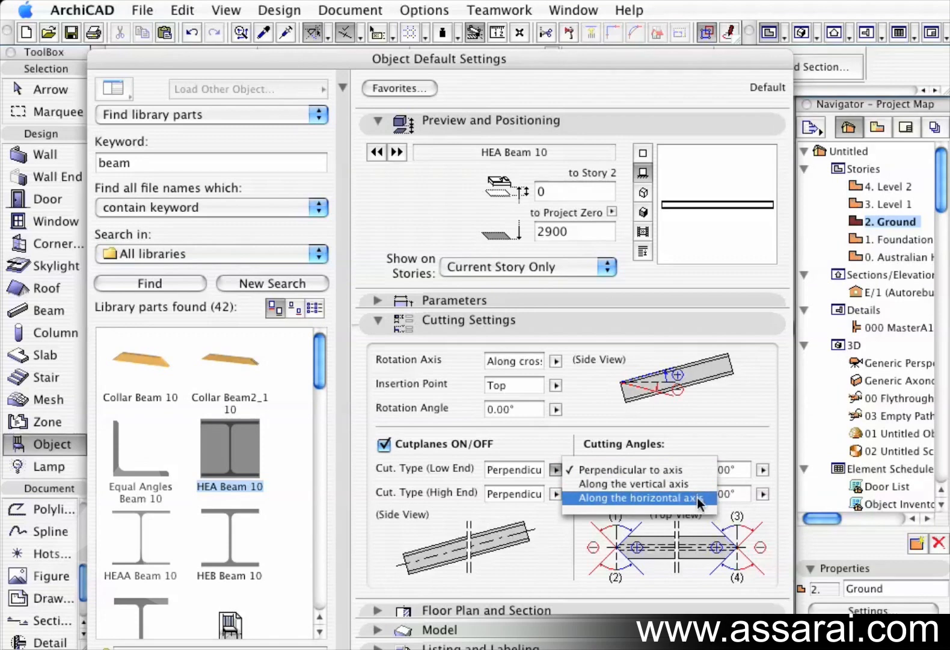
{"action": "left_click", "coordinate": [560, 435]}
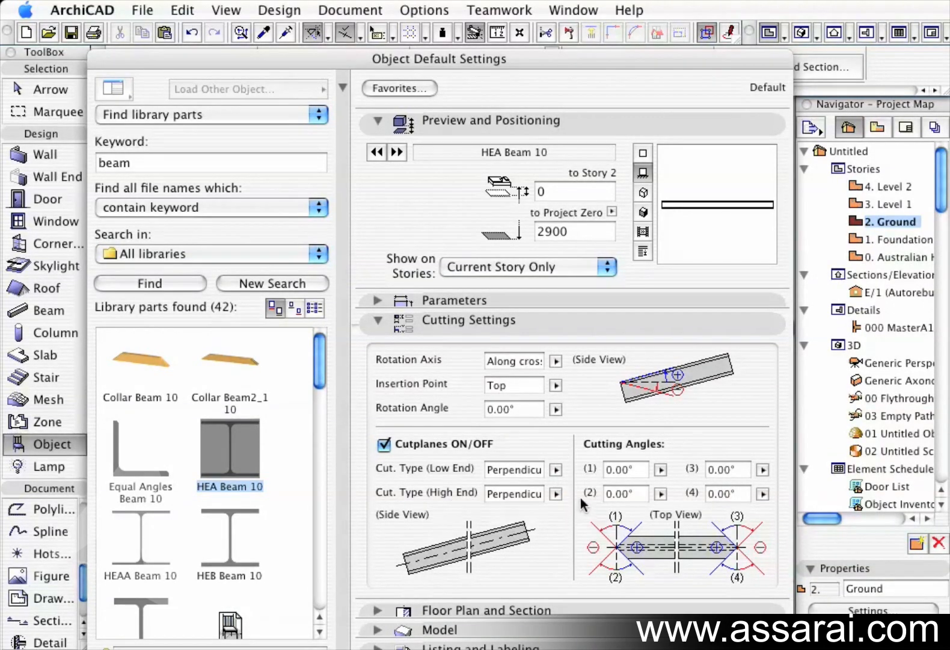
{"action": "left_click", "coordinate": [555, 493]}
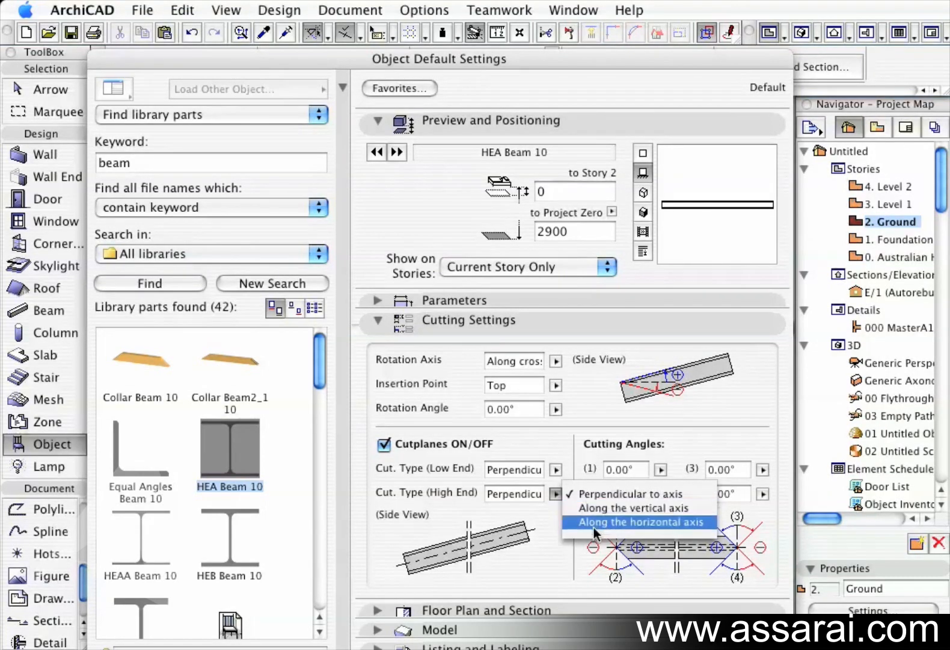
{"action": "left_click", "coordinate": [544, 518]}
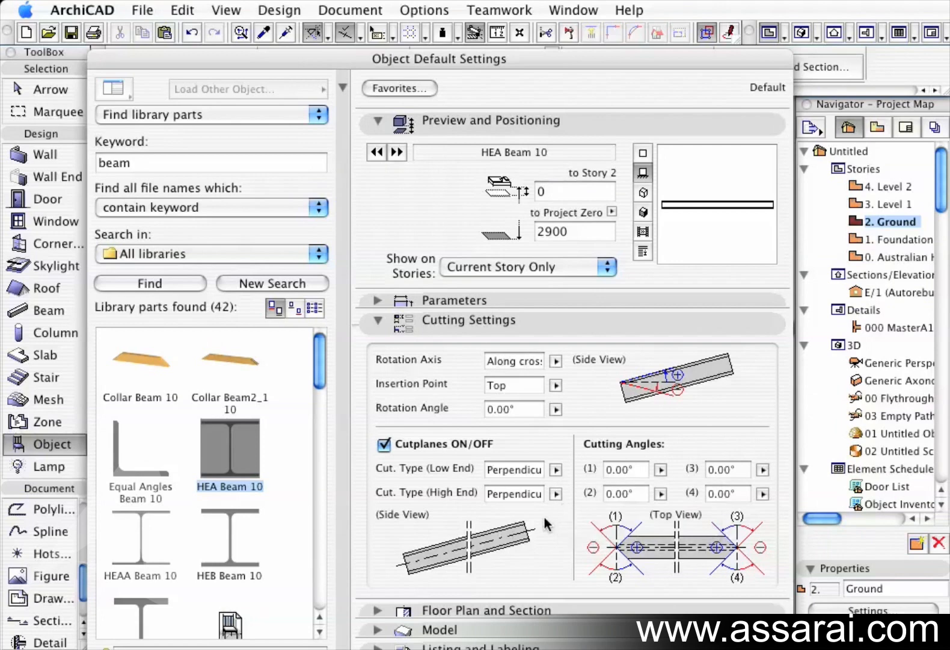
{"action": "left_click", "coordinate": [660, 469]}
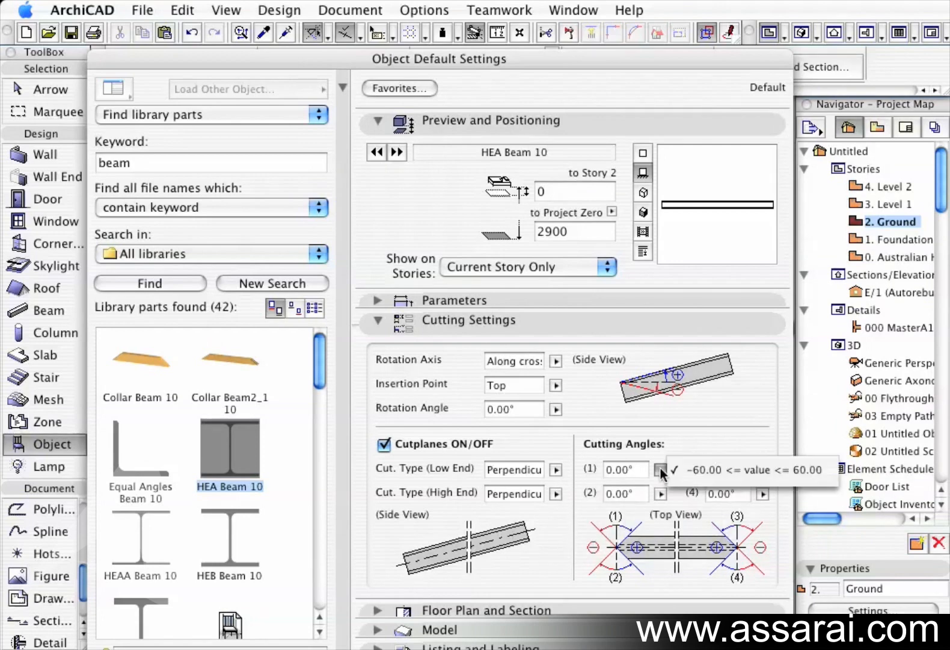
{"action": "left_click", "coordinate": [661, 473]}
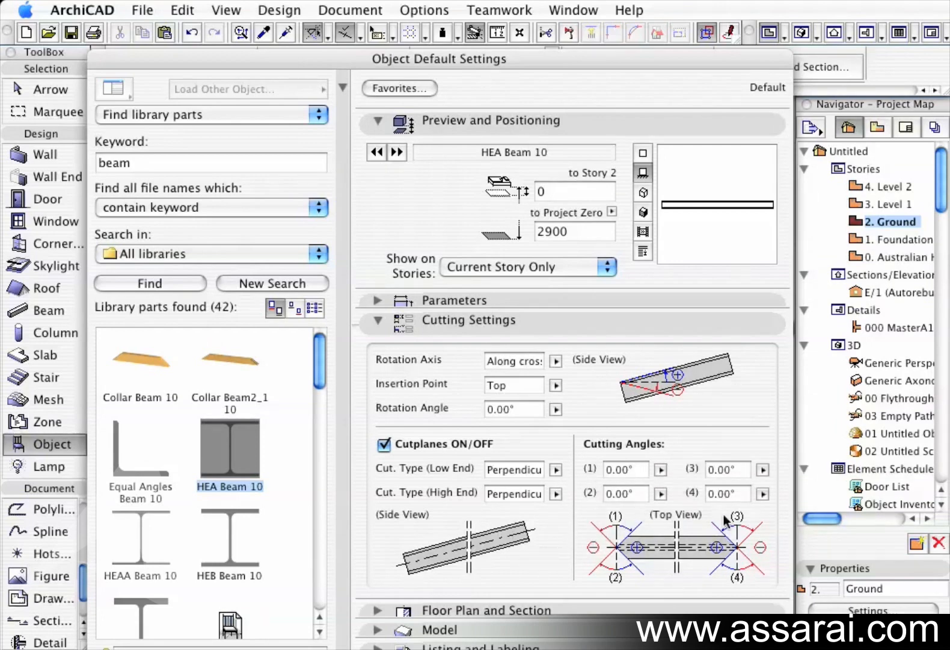
{"action": "key", "text": "Return"}
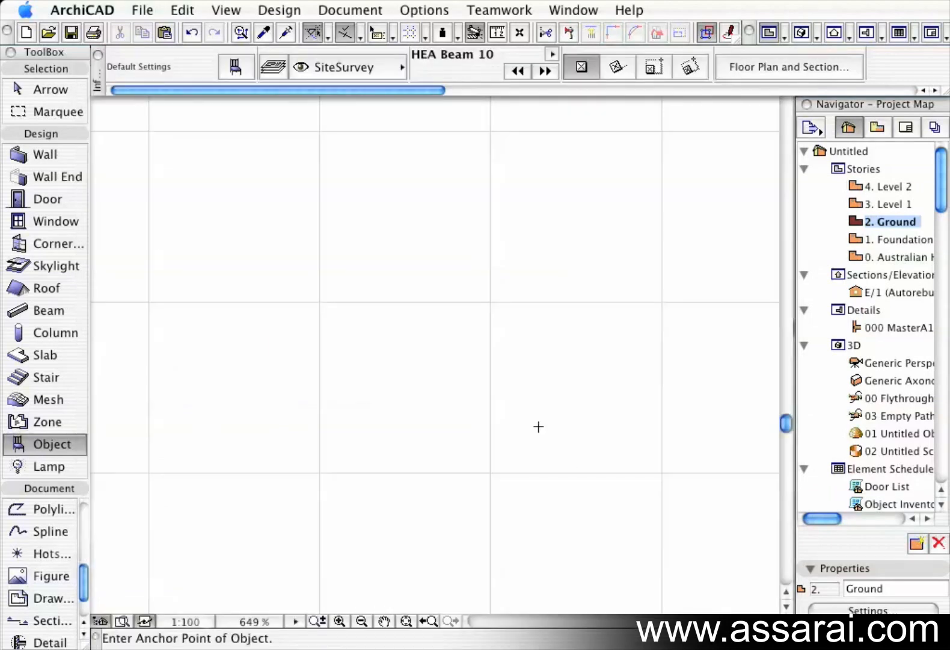
Place an HEA beam in the plan and angle the upper corner of its left end to about 53°.
{"action": "left_click", "coordinate": [342, 349]}
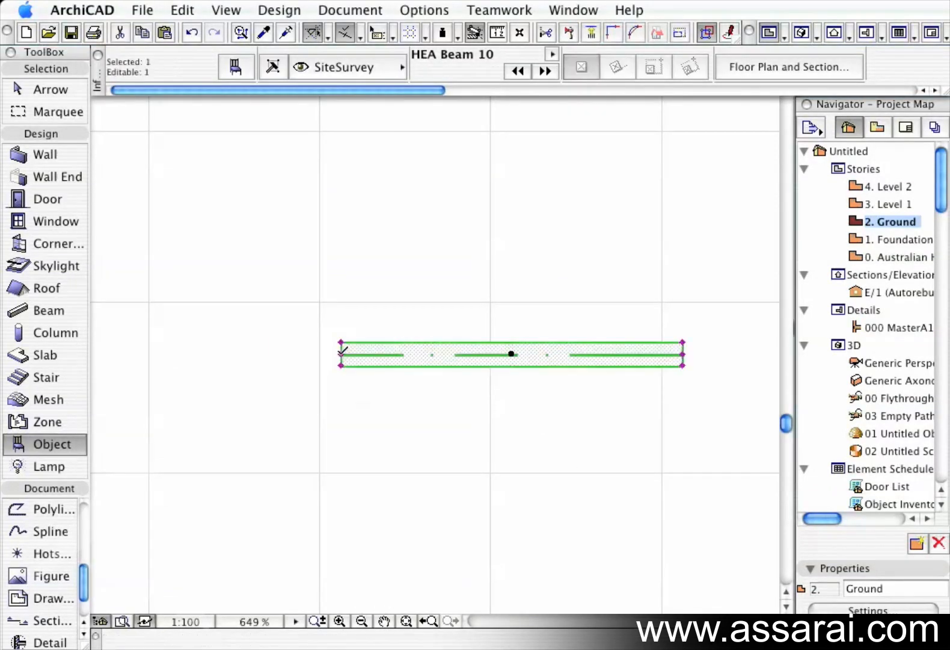
{"action": "scroll", "coordinate": [341, 349], "scroll_direction": "up", "scroll_amount": 10}
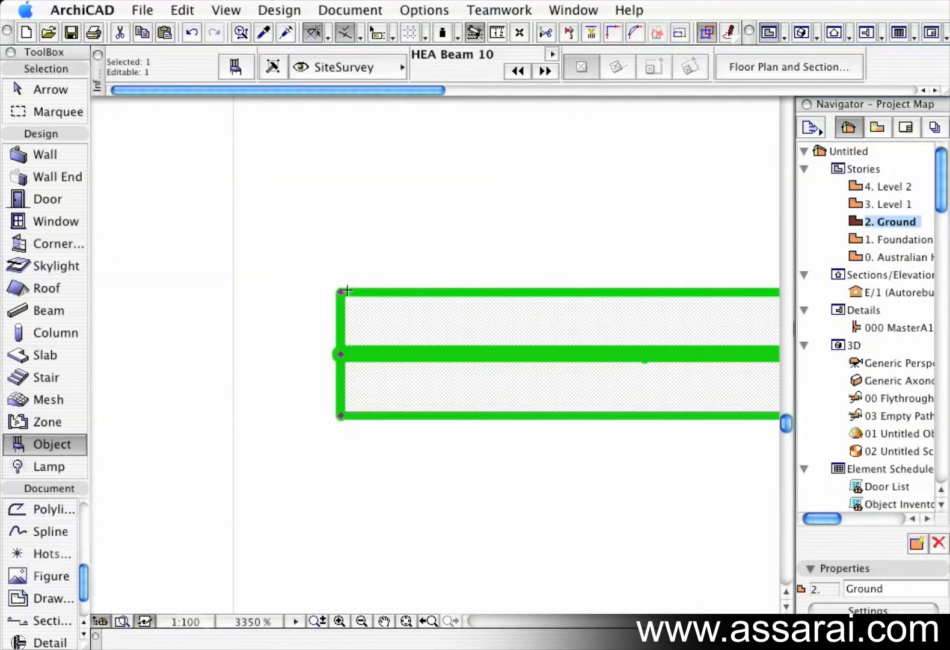
{"action": "left_click", "coordinate": [341, 291]}
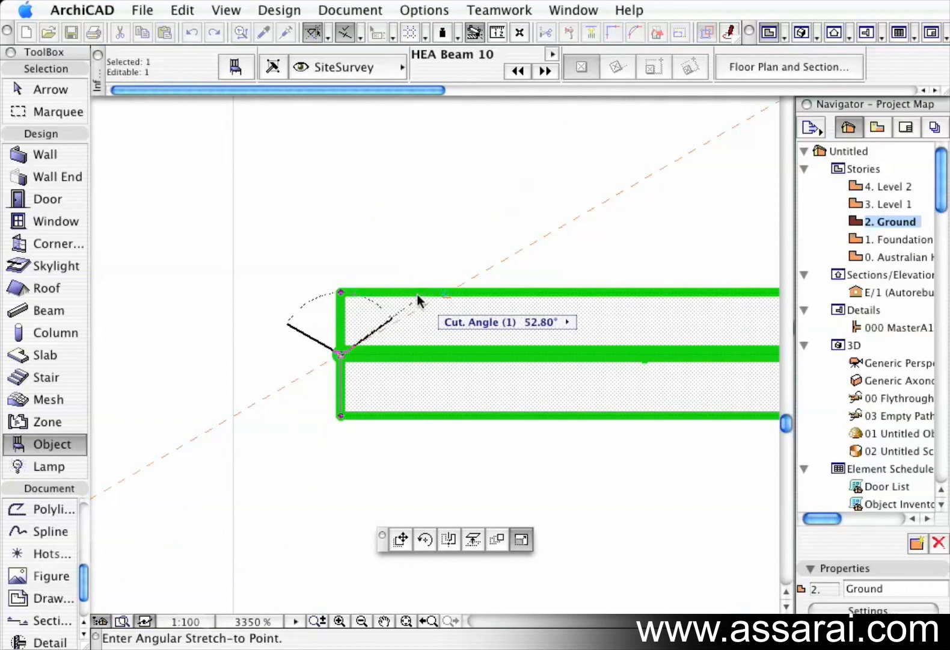
{"action": "left_click", "coordinate": [448, 293]}
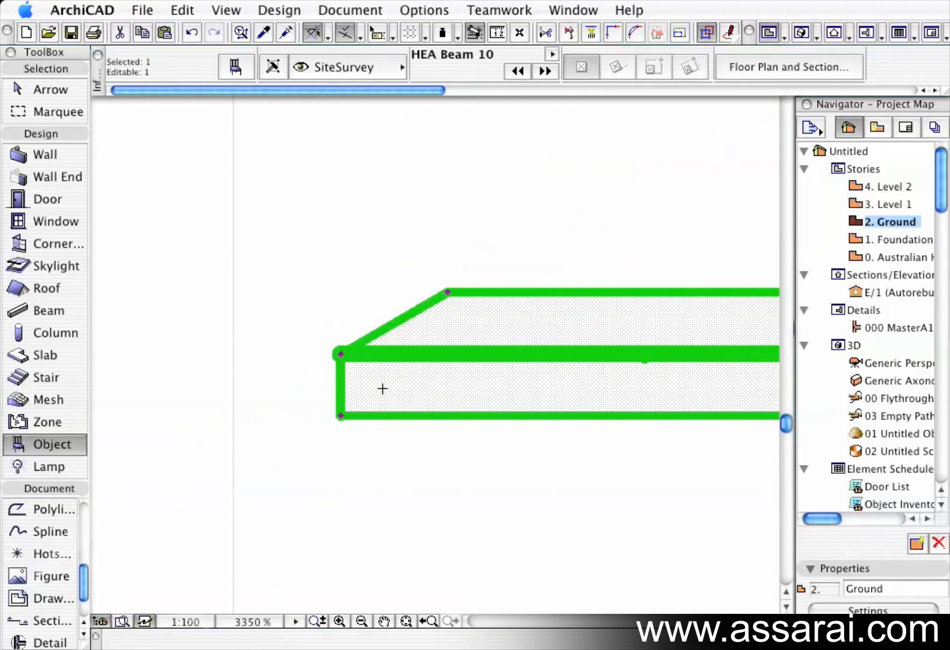
Angle the lower corner of the beam's left end cut.
{"action": "left_click", "coordinate": [341, 354]}
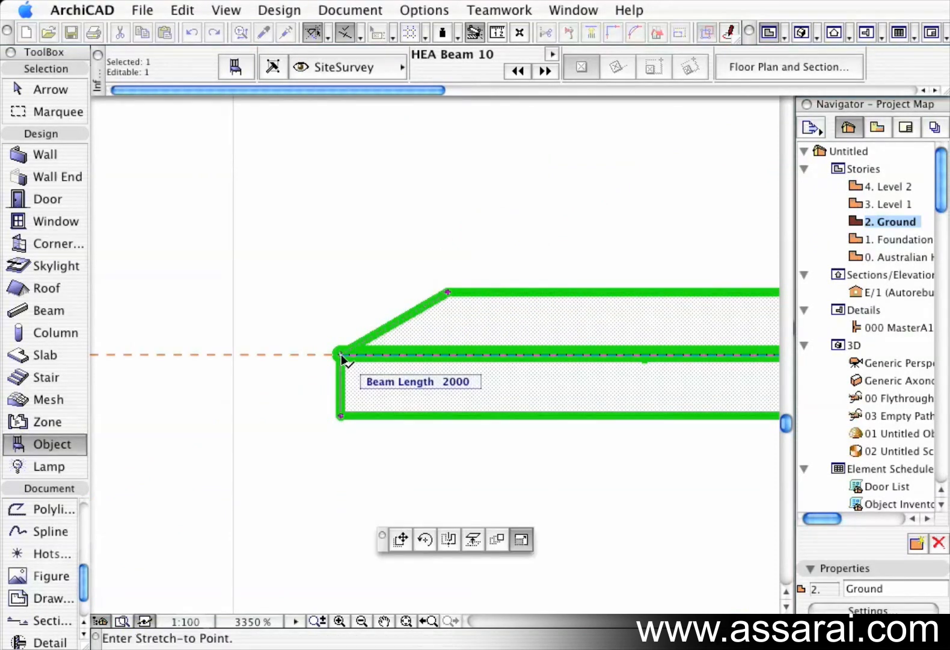
{"action": "left_click", "coordinate": [341, 354]}
{"action": "left_click", "coordinate": [341, 416]}
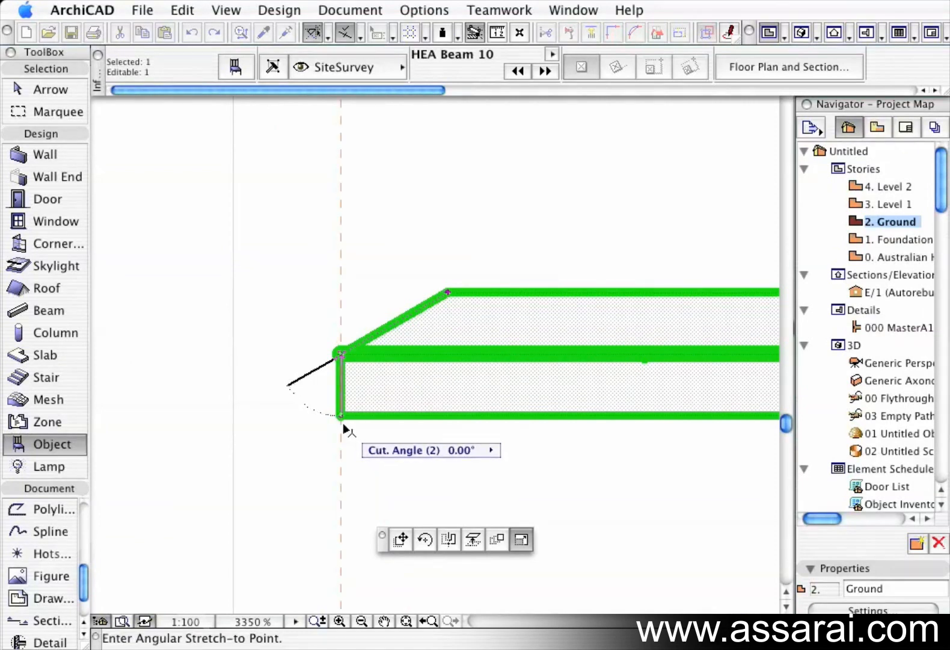
{"action": "left_click", "coordinate": [278, 425]}
{"action": "key", "text": "Escape"}
Reopen the object default settings and select the Unequal Angles Beam 10 library part.
{"action": "scroll", "coordinate": [564, 398], "scroll_direction": "down", "scroll_amount": 3}
{"action": "scroll", "coordinate": [623, 389], "scroll_direction": "down", "scroll_amount": 3}
{"action": "middle_click_drag", "start_coordinate": [621, 368], "coordinate": [310, 362]}
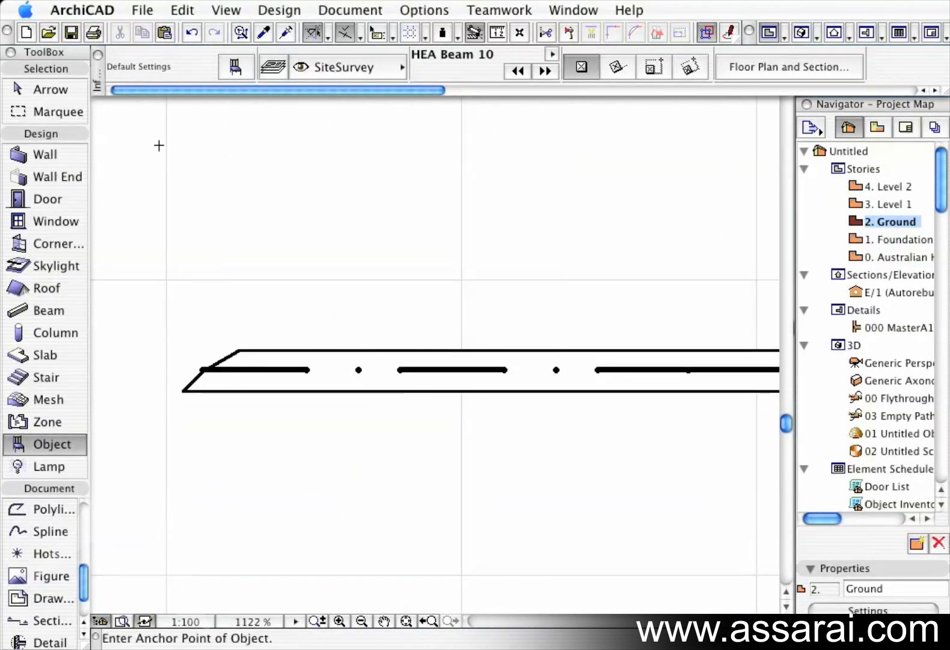
{"action": "double_click", "coordinate": [36, 443]}
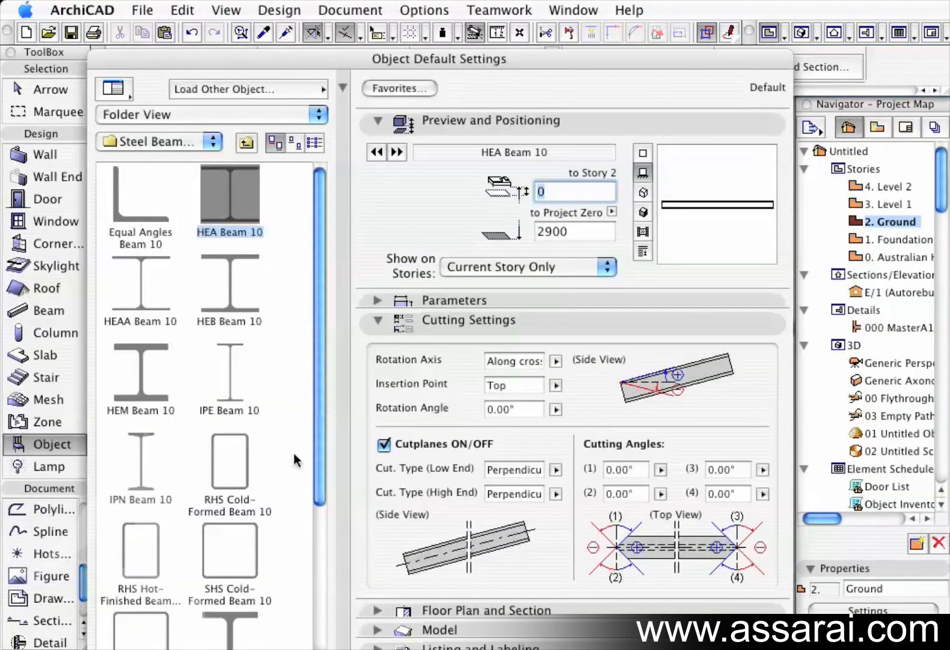
{"action": "left_click_drag", "start_coordinate": [318, 406], "coordinate": [316, 436]}
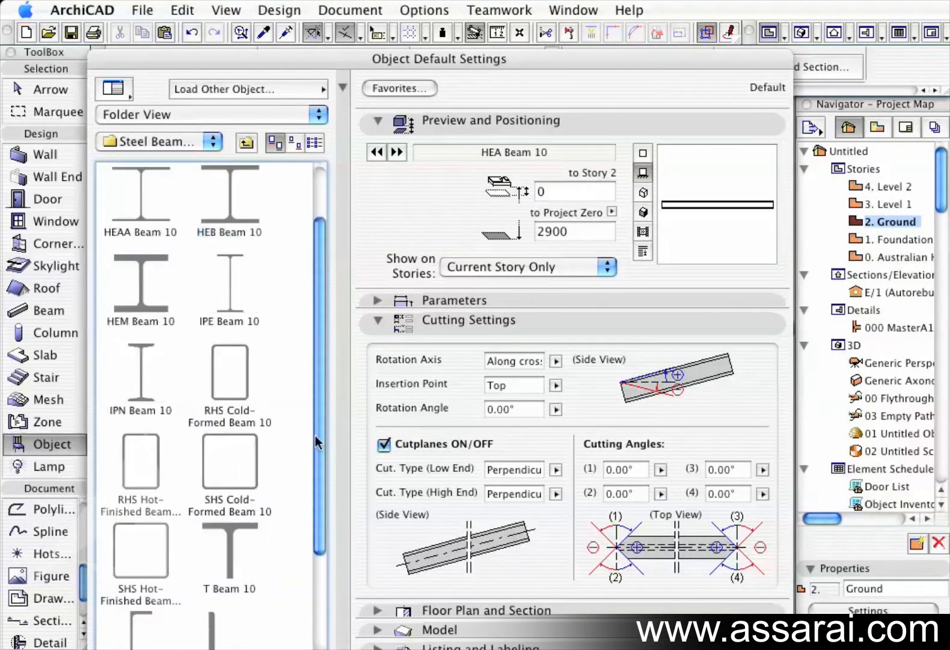
{"action": "scroll", "coordinate": [306, 411], "scroll_direction": "down", "scroll_amount": 3}
{"action": "left_click", "coordinate": [246, 480]}
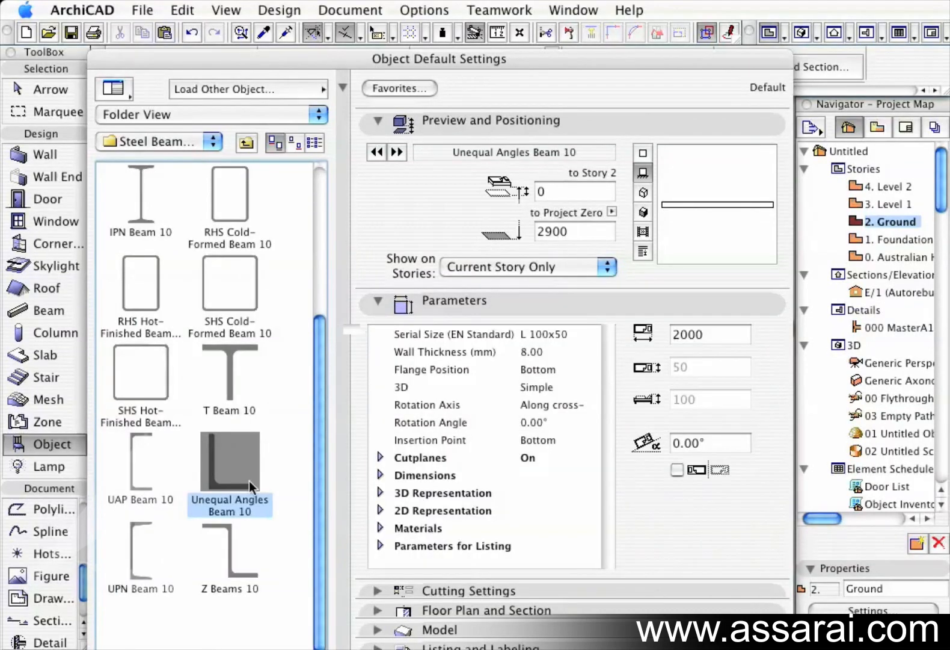
Review the flange position options and switch to the Precast Beam I 01 10 object.
{"action": "left_click", "coordinate": [551, 371]}
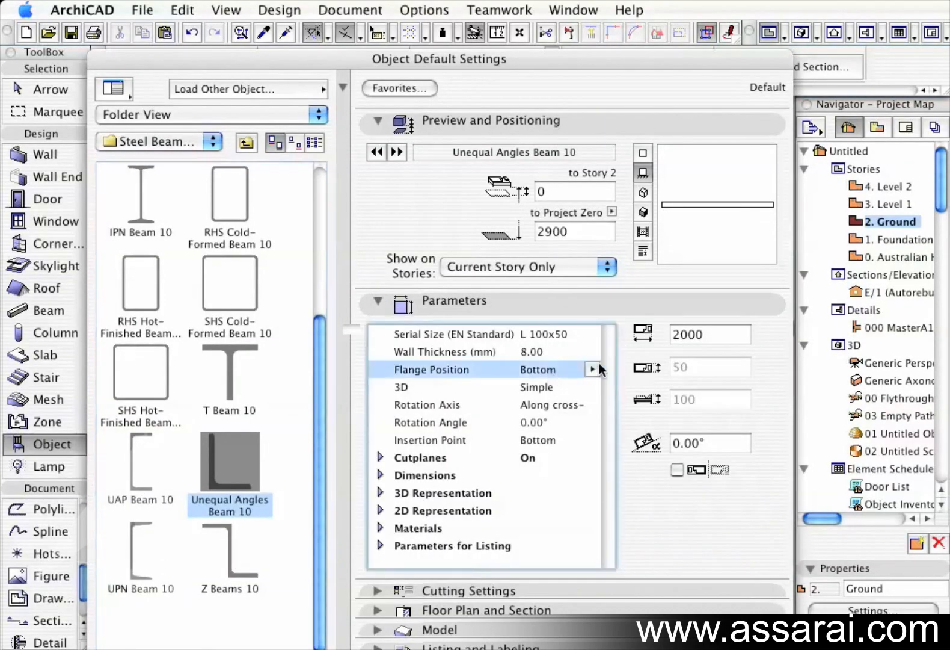
{"action": "left_click", "coordinate": [593, 369]}
{"action": "left_click", "coordinate": [614, 369]}
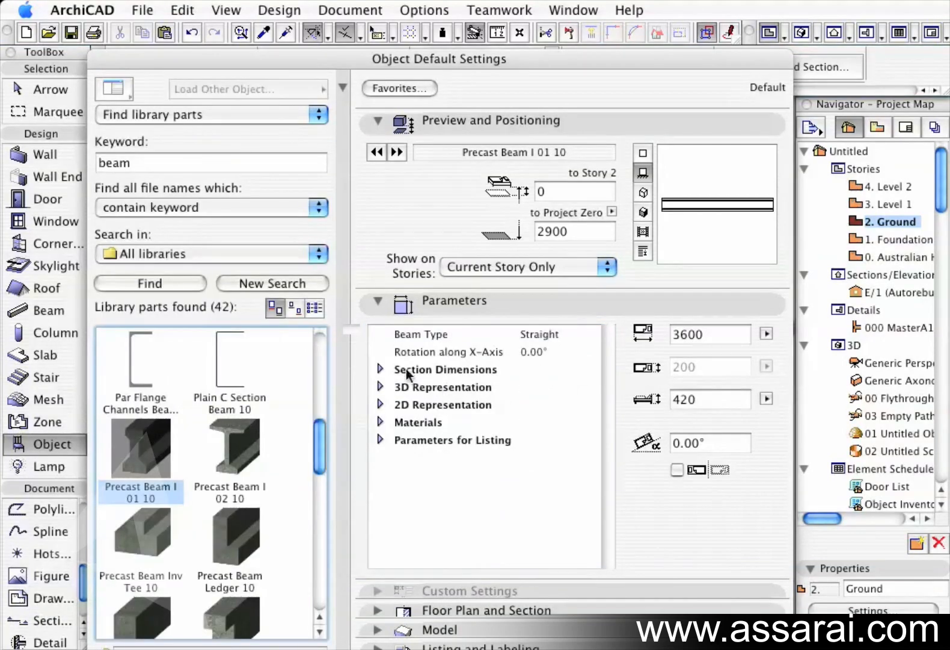
Set the precast beam's type to Inclined and make it 1-way.
{"action": "left_click", "coordinate": [539, 335]}
{"action": "left_click", "coordinate": [592, 332]}
{"action": "left_click", "coordinate": [629, 346]}
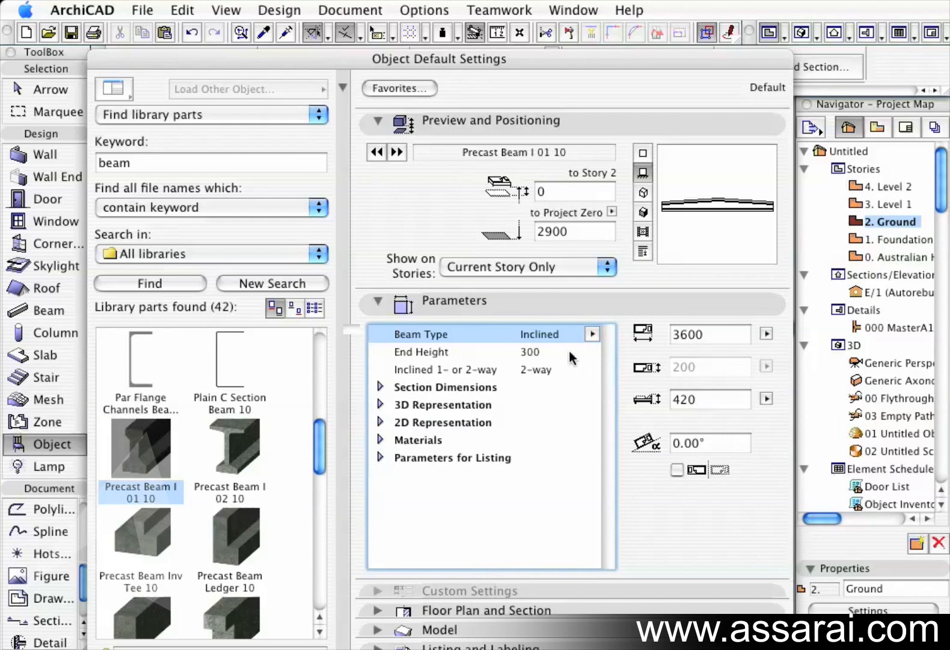
{"action": "left_click", "coordinate": [553, 371]}
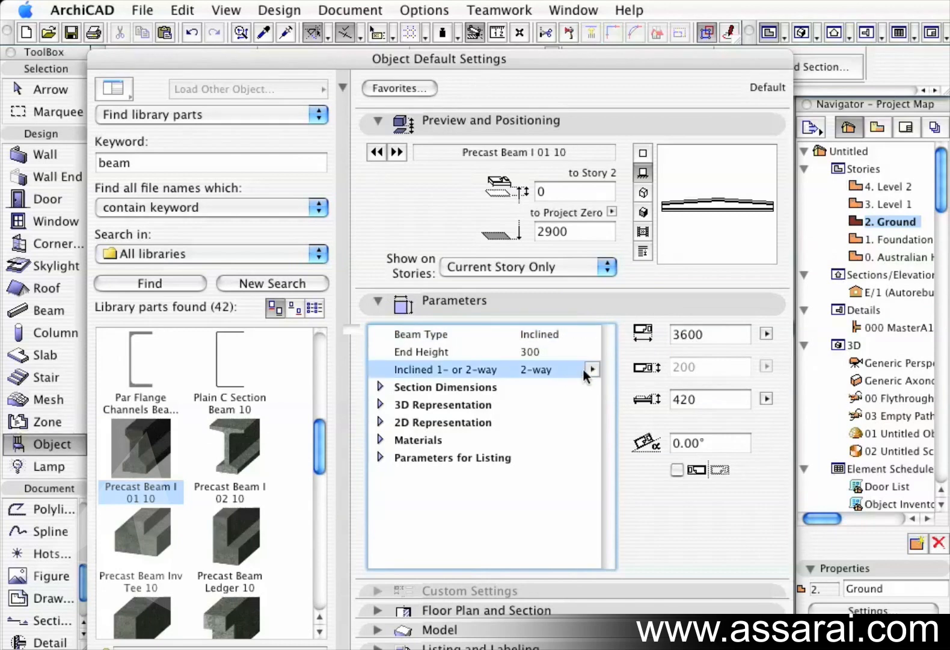
{"action": "left_click", "coordinate": [593, 370]}
{"action": "left_click", "coordinate": [632, 368]}
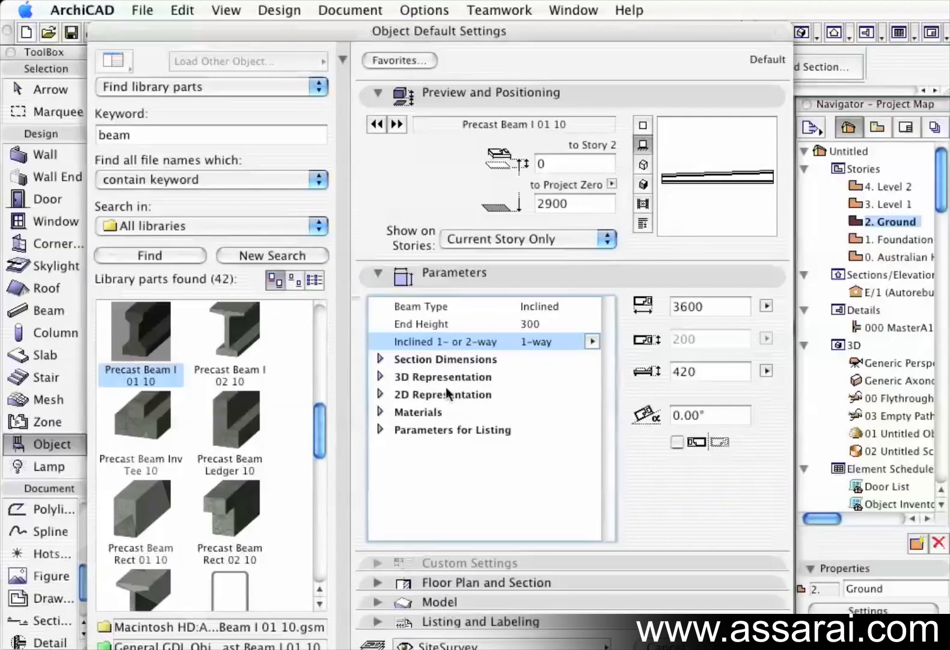
Inspect the section dimensions, then confirm the Precast Beam I 01 10 settings.
{"action": "left_click", "coordinate": [381, 359]}
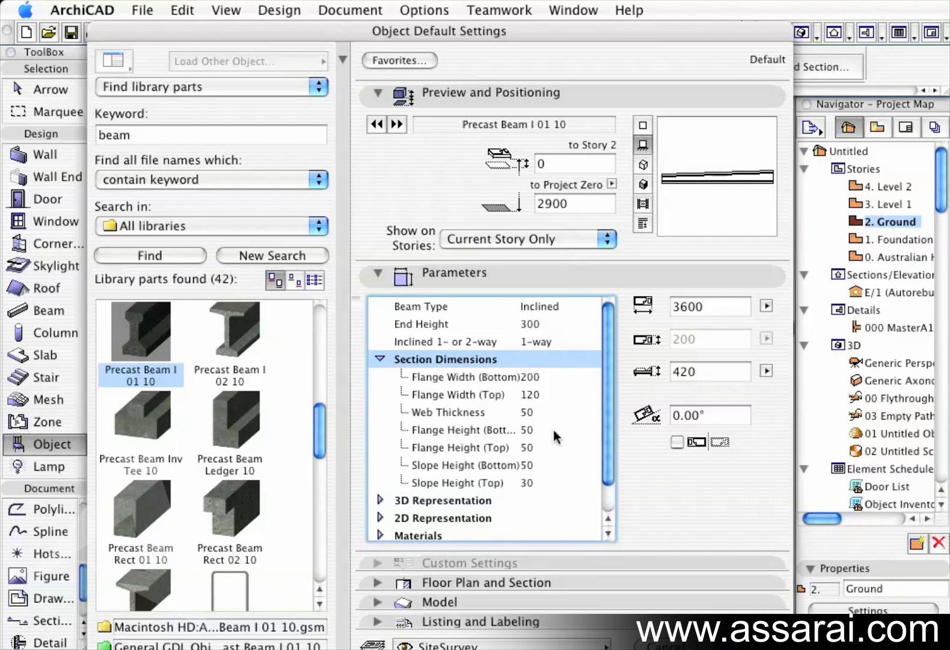
{"action": "left_click", "coordinate": [380, 359]}
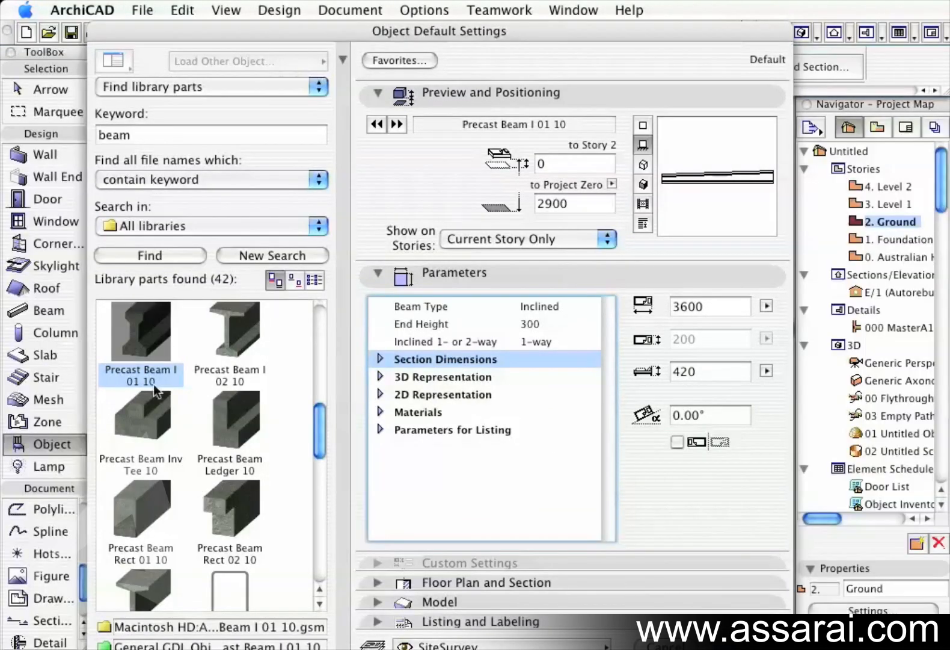
{"action": "key", "text": "Return"}
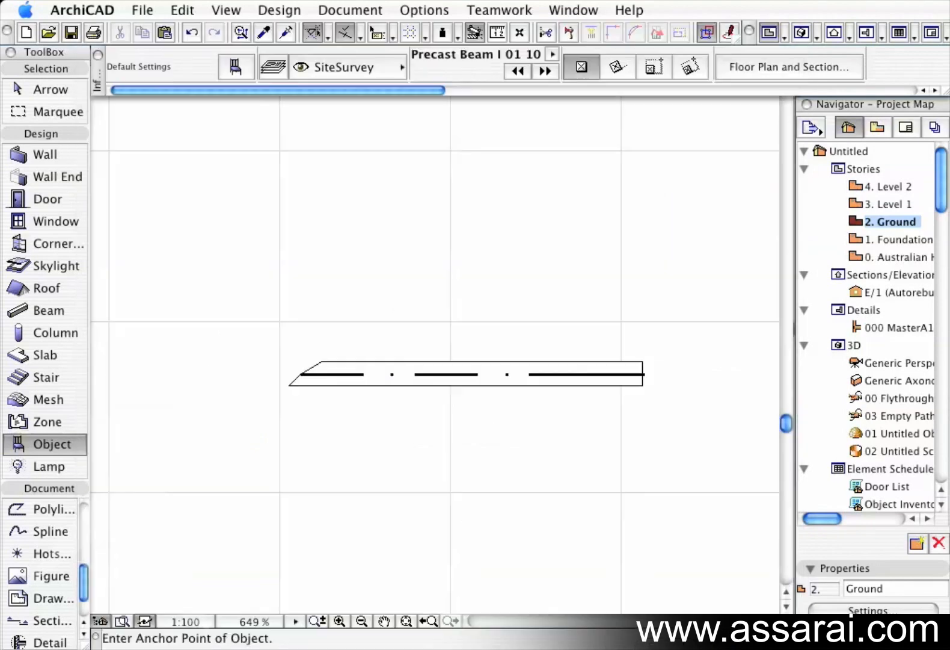